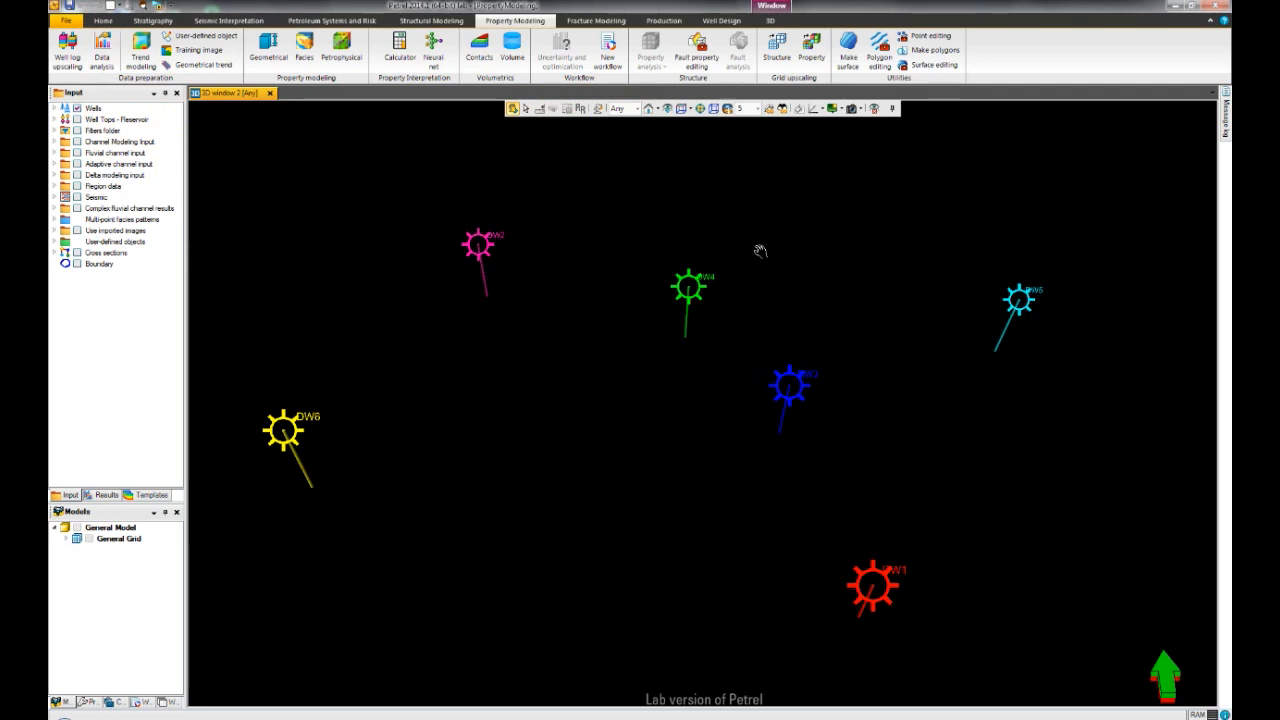
- Display the Facies log along the wells in the 3D window
{"action": "left_click", "coordinate": [55, 108]}
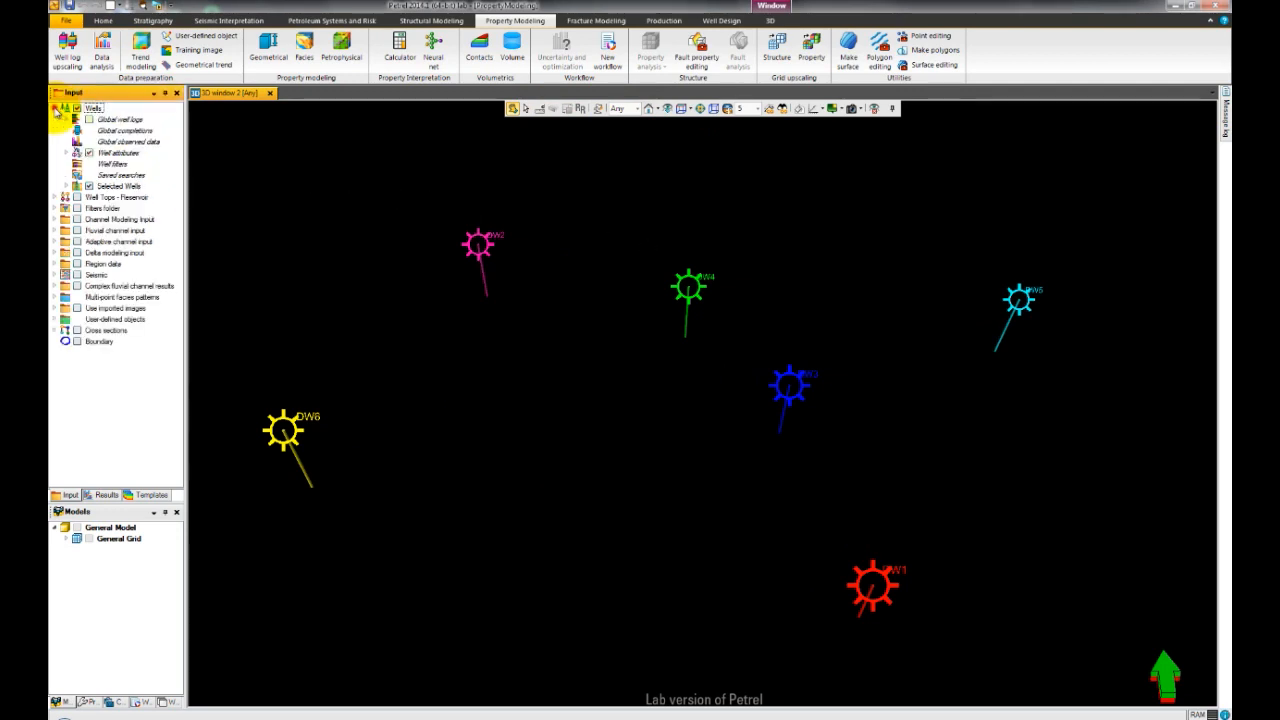
{"action": "left_click", "coordinate": [66, 119]}
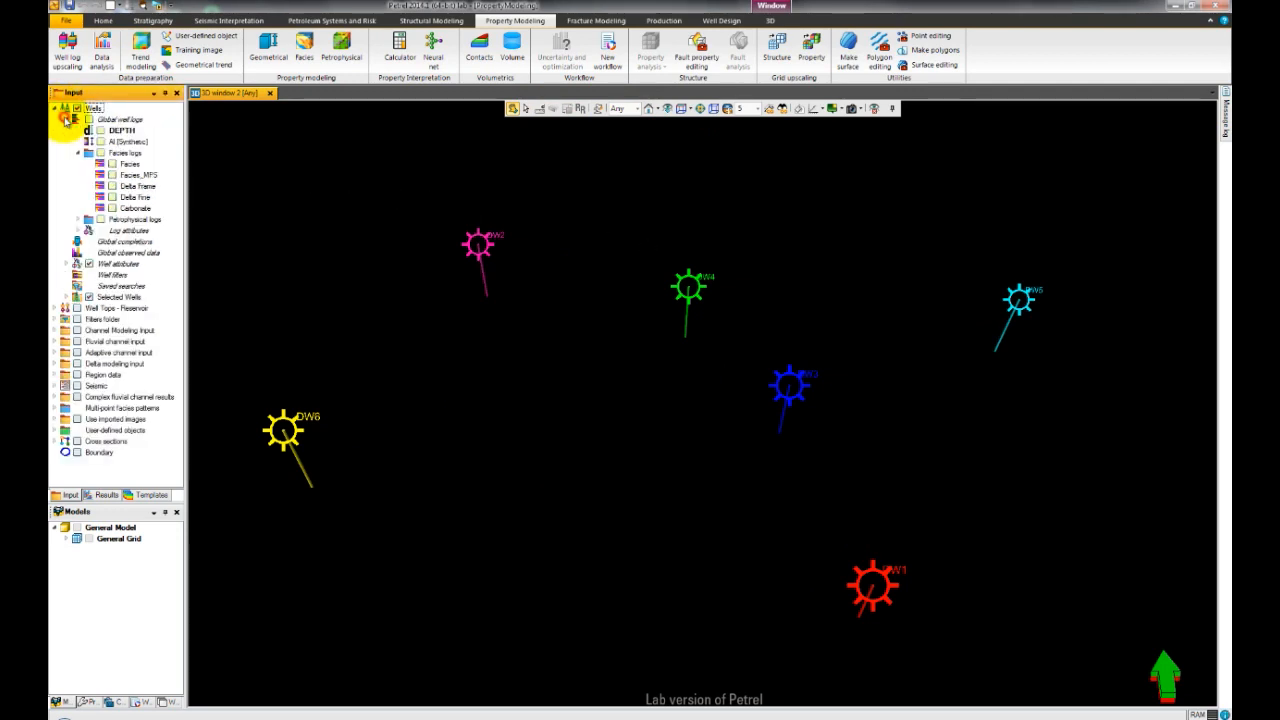
{"action": "left_click", "coordinate": [112, 165]}
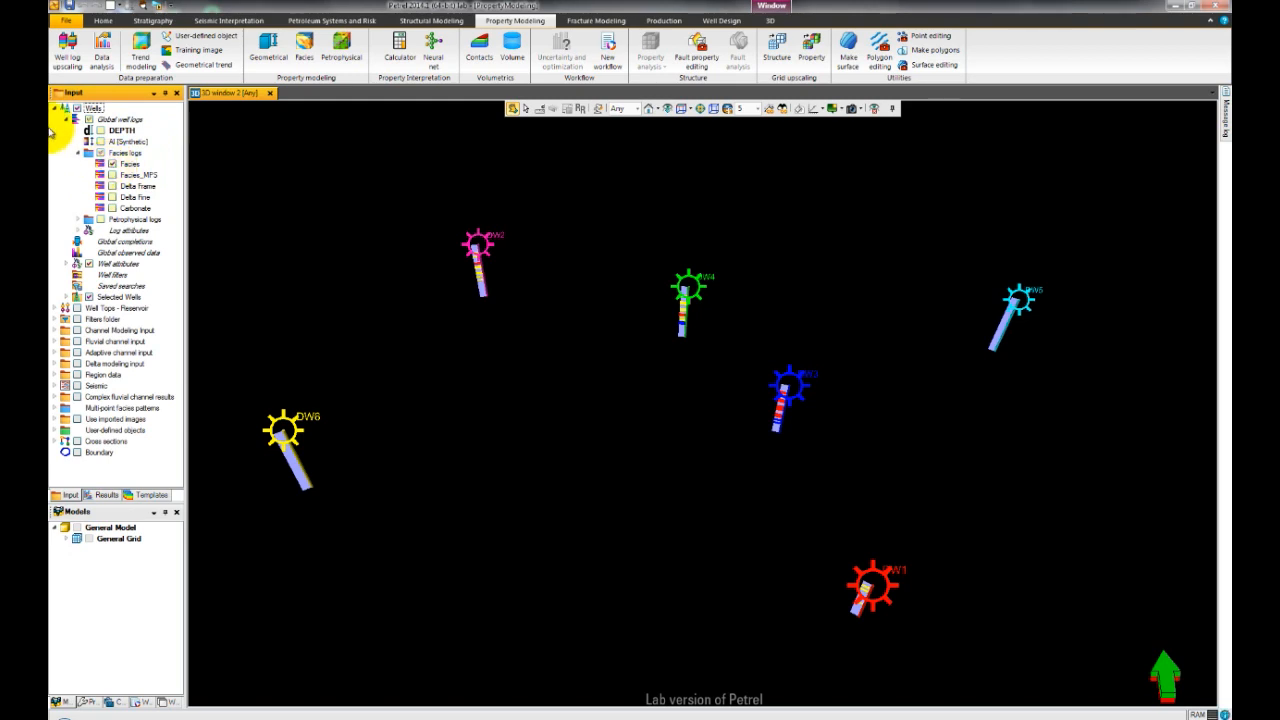
- Scale up the Facies well log into the General Grid as a new property, using all wells
{"action": "left_click", "coordinate": [69, 58]}
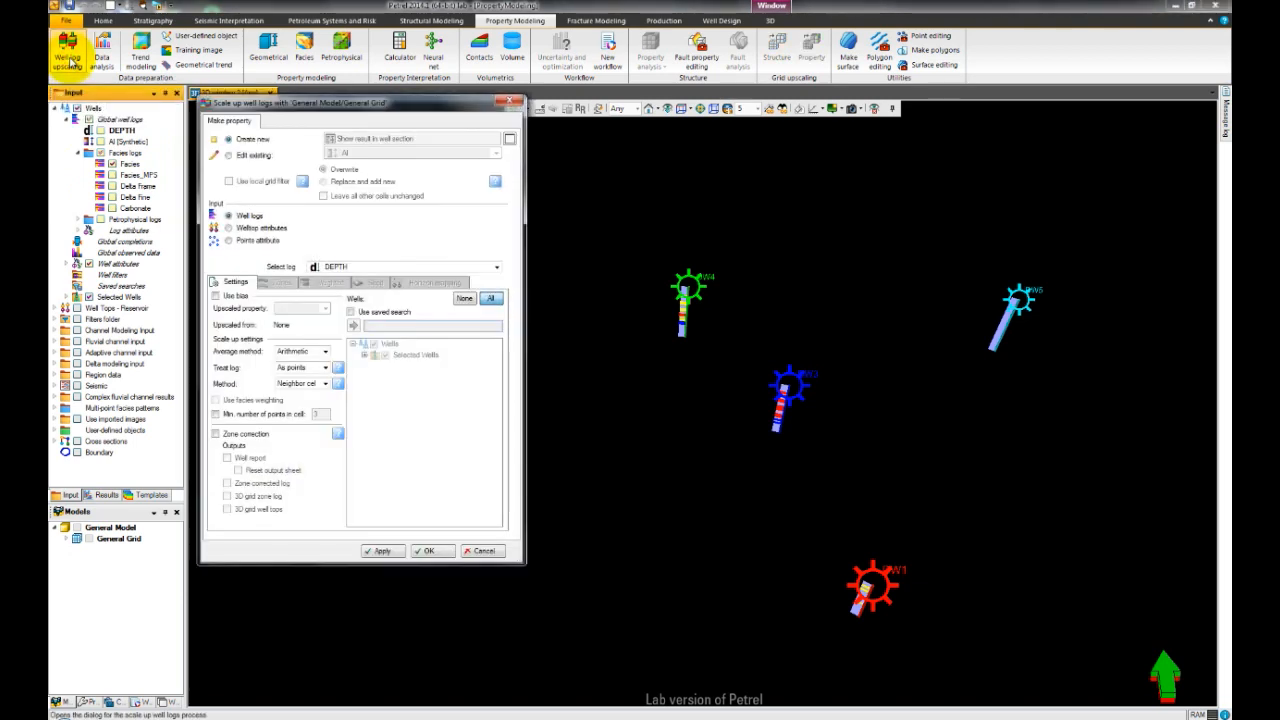
{"action": "left_click", "coordinate": [338, 266]}
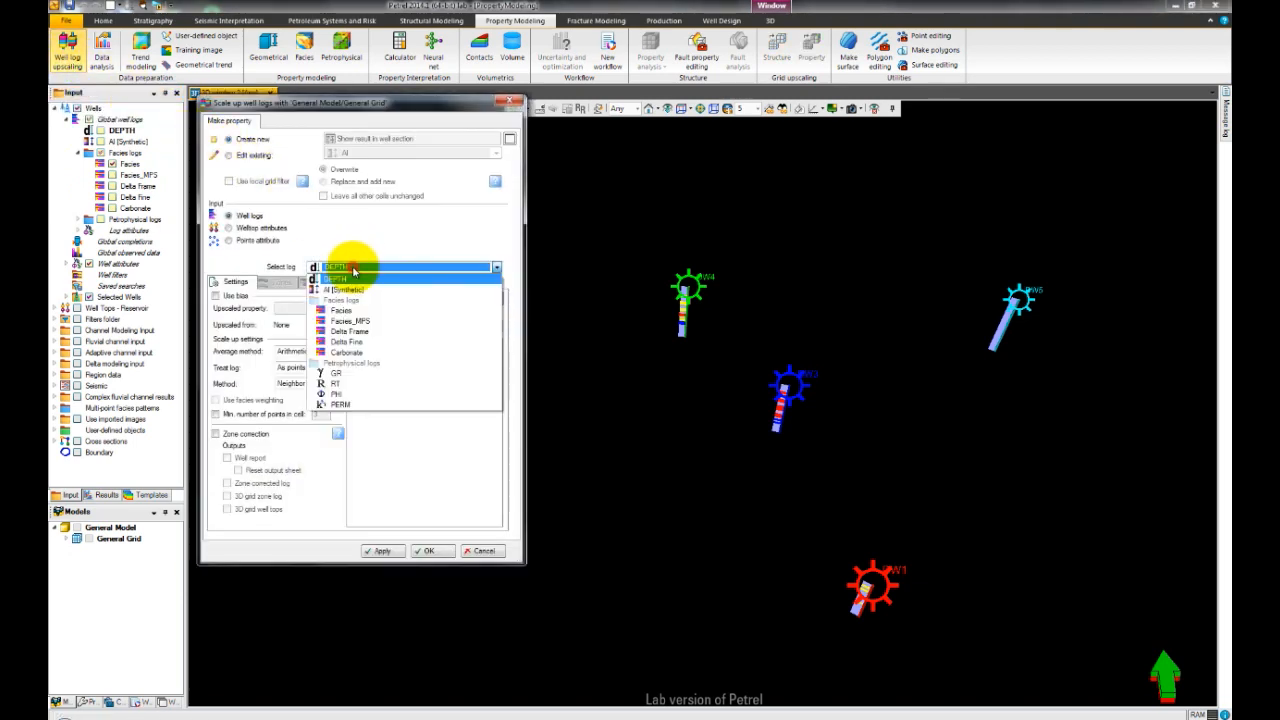
{"action": "left_click", "coordinate": [340, 310]}
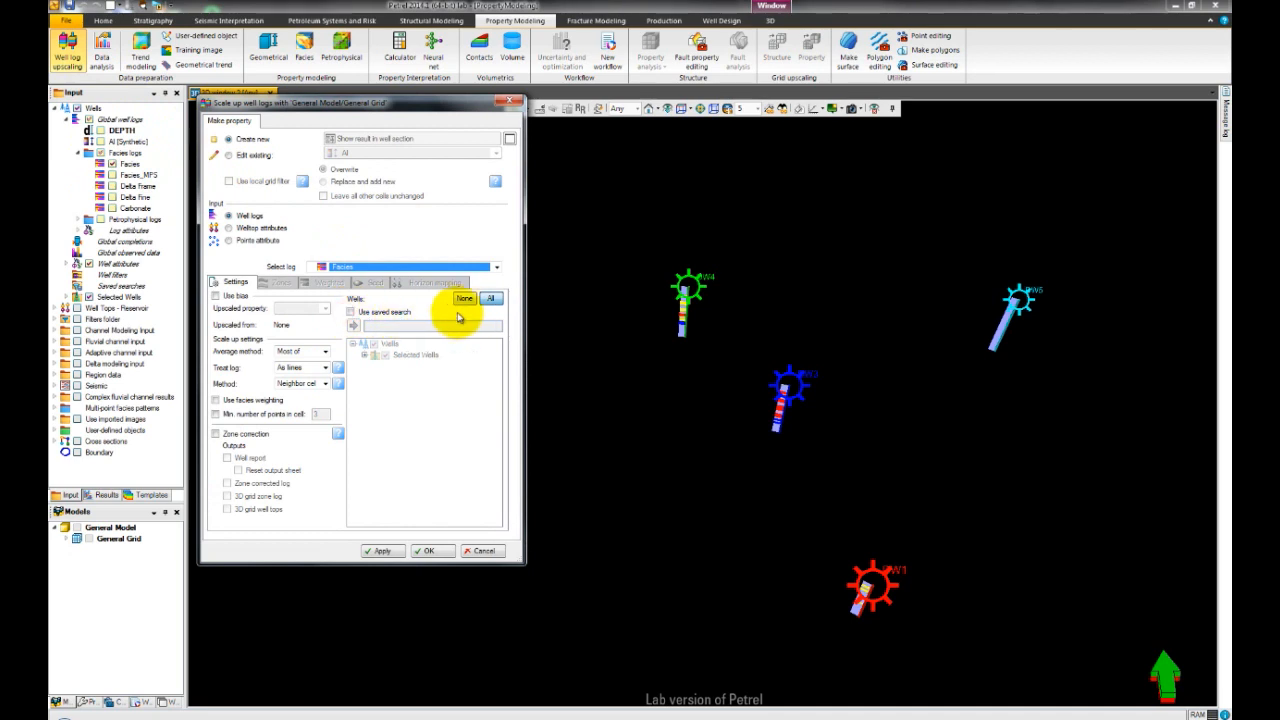
{"action": "left_click", "coordinate": [493, 302]}
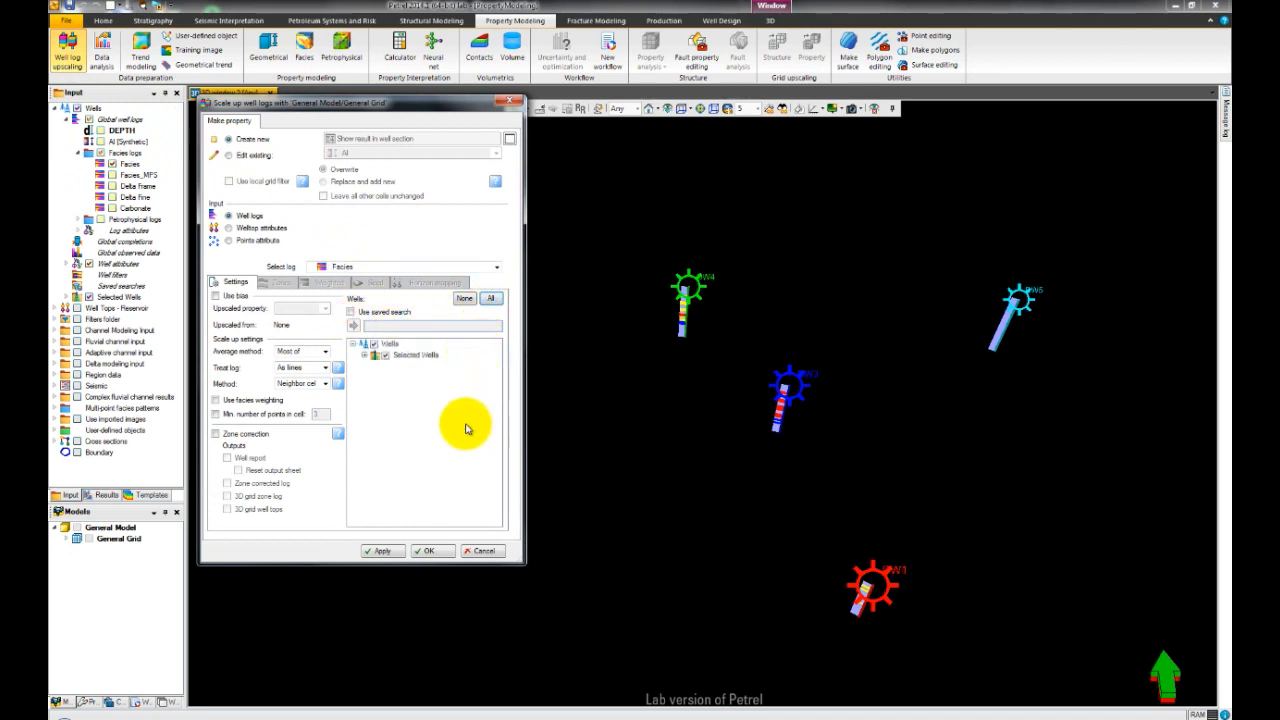
{"action": "left_click", "coordinate": [444, 550]}
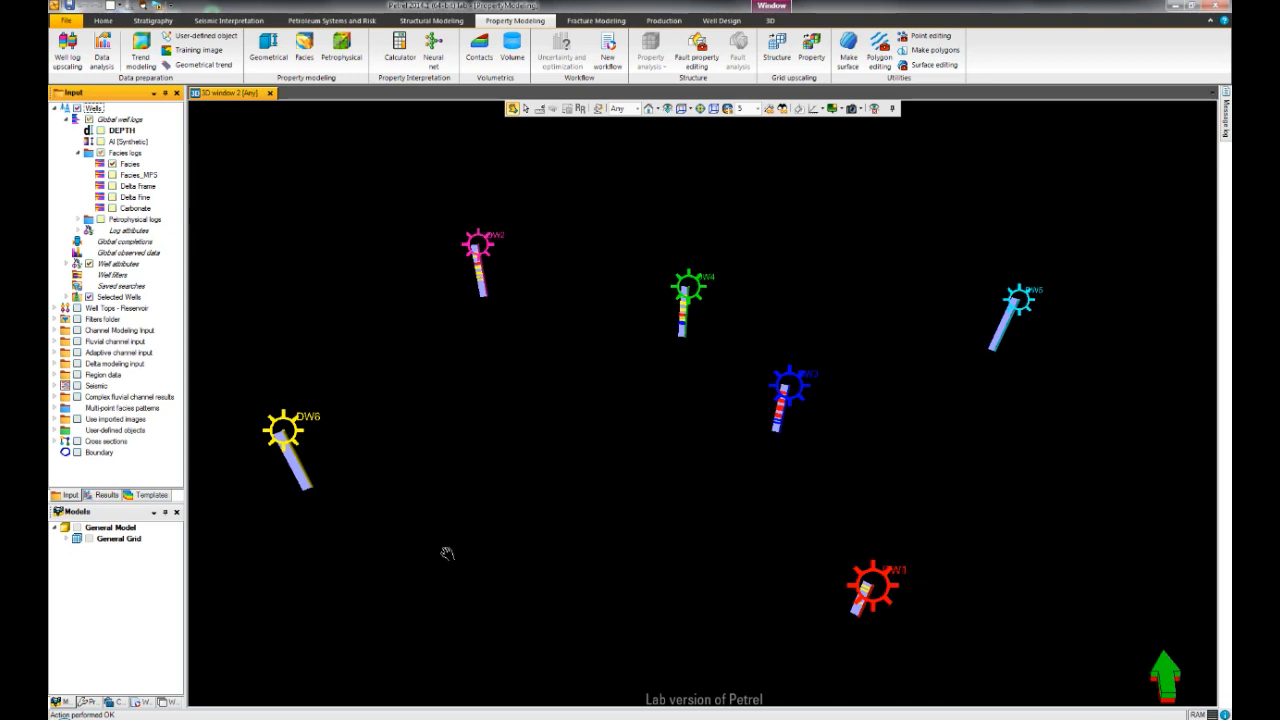
- Search the project for facies and locate the upscaled Facies property in the General Model
{"action": "key", "text": "ctrl+f"}
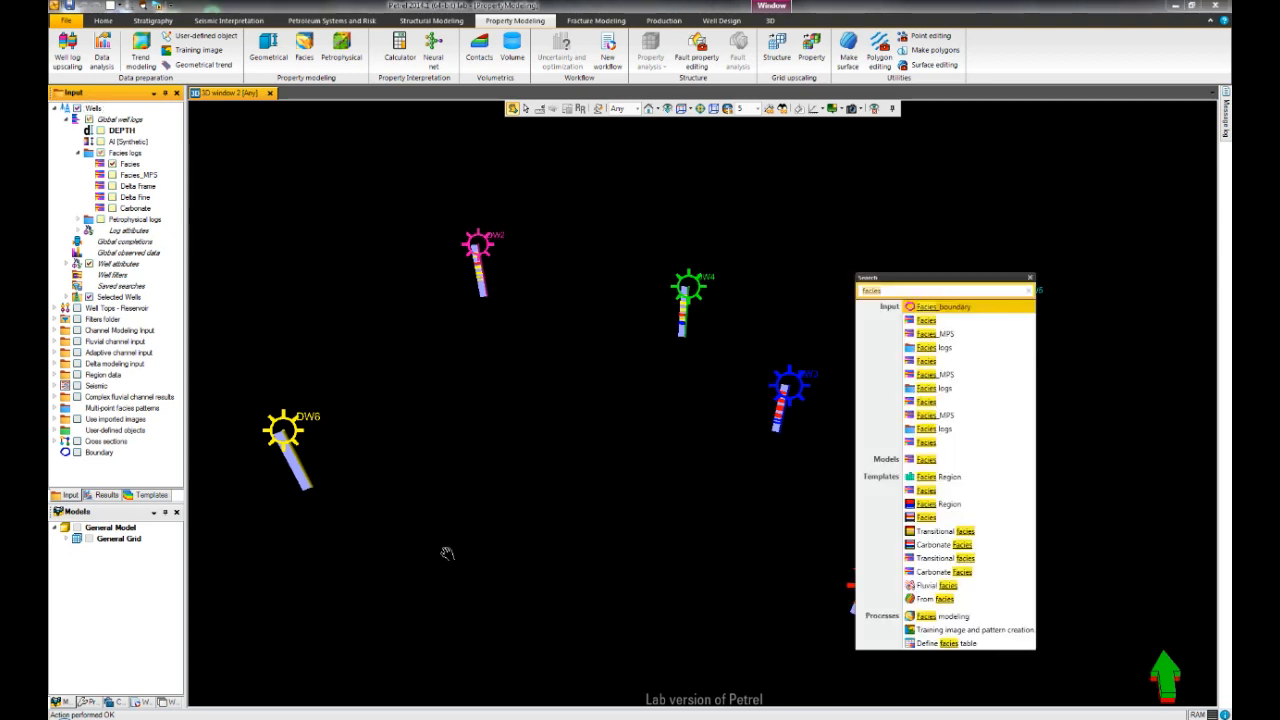
{"action": "left_click_drag", "start_coordinate": [902, 289], "coordinate": [660, 287]}
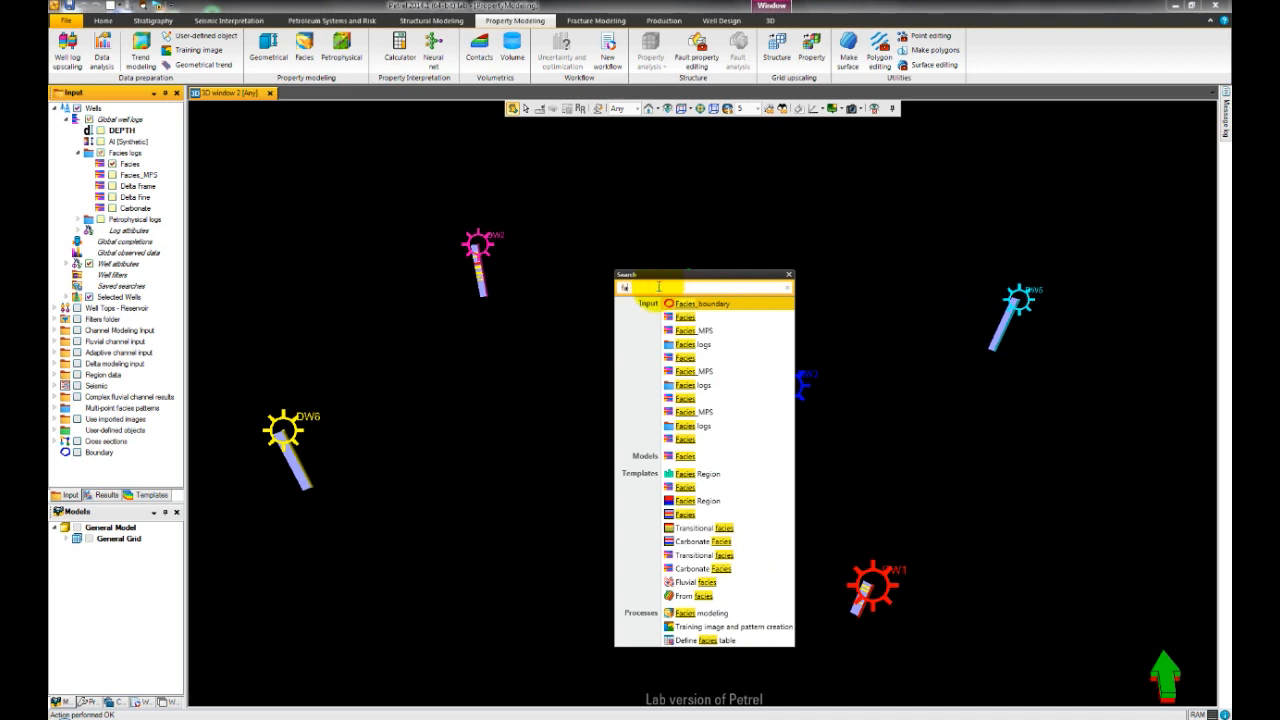
{"action": "key", "text": "BackSpace"}
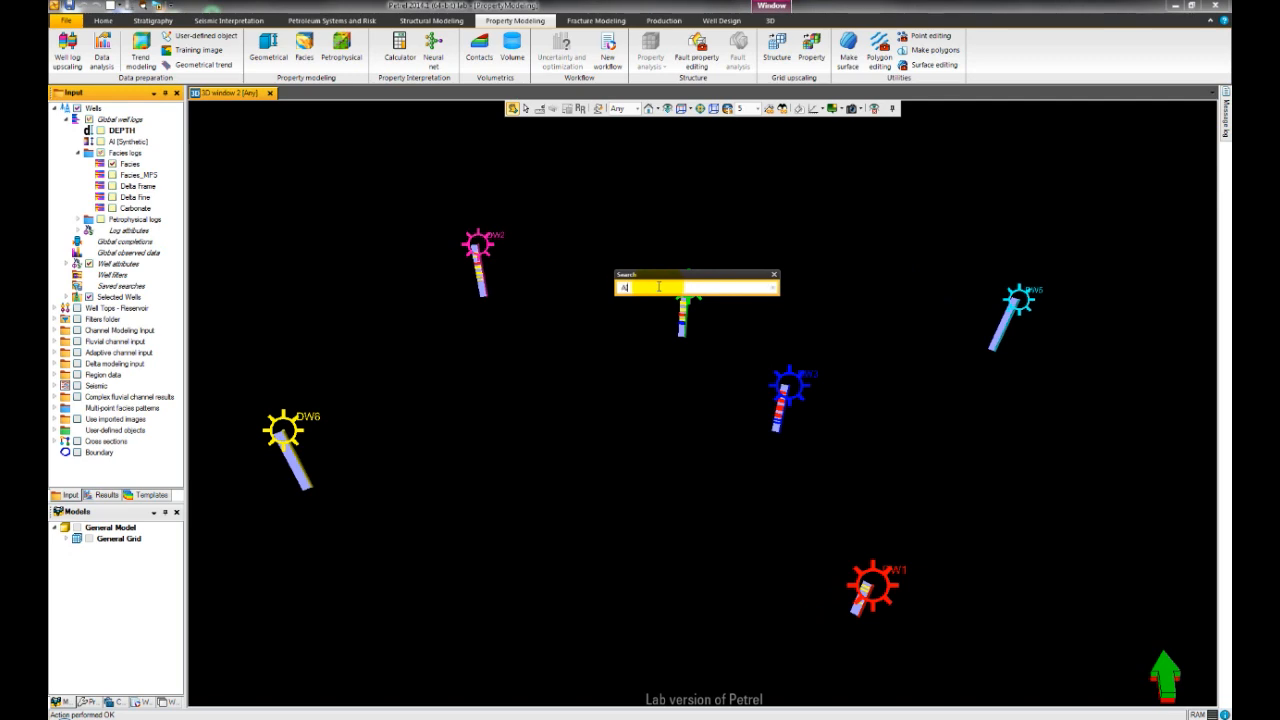
{"action": "key", "text": "BackSpace"}
{"action": "key", "text": "BackSpace"}
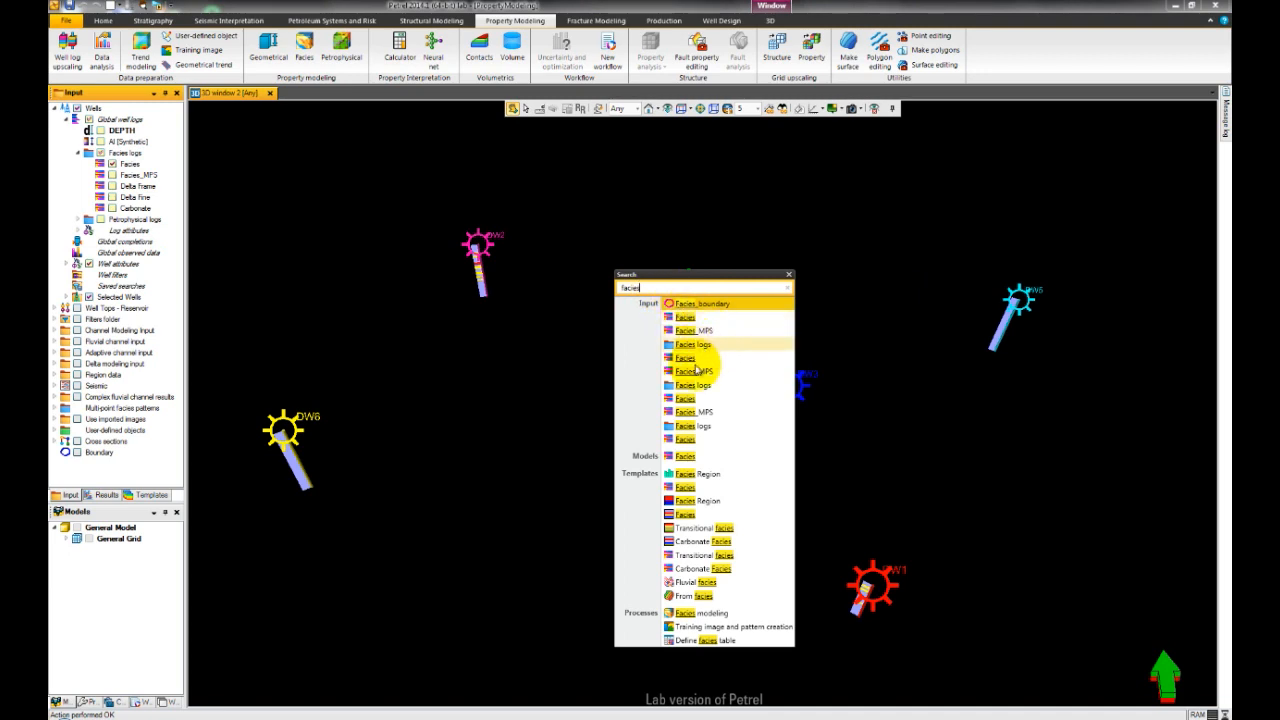
{"action": "left_click", "coordinate": [682, 457]}
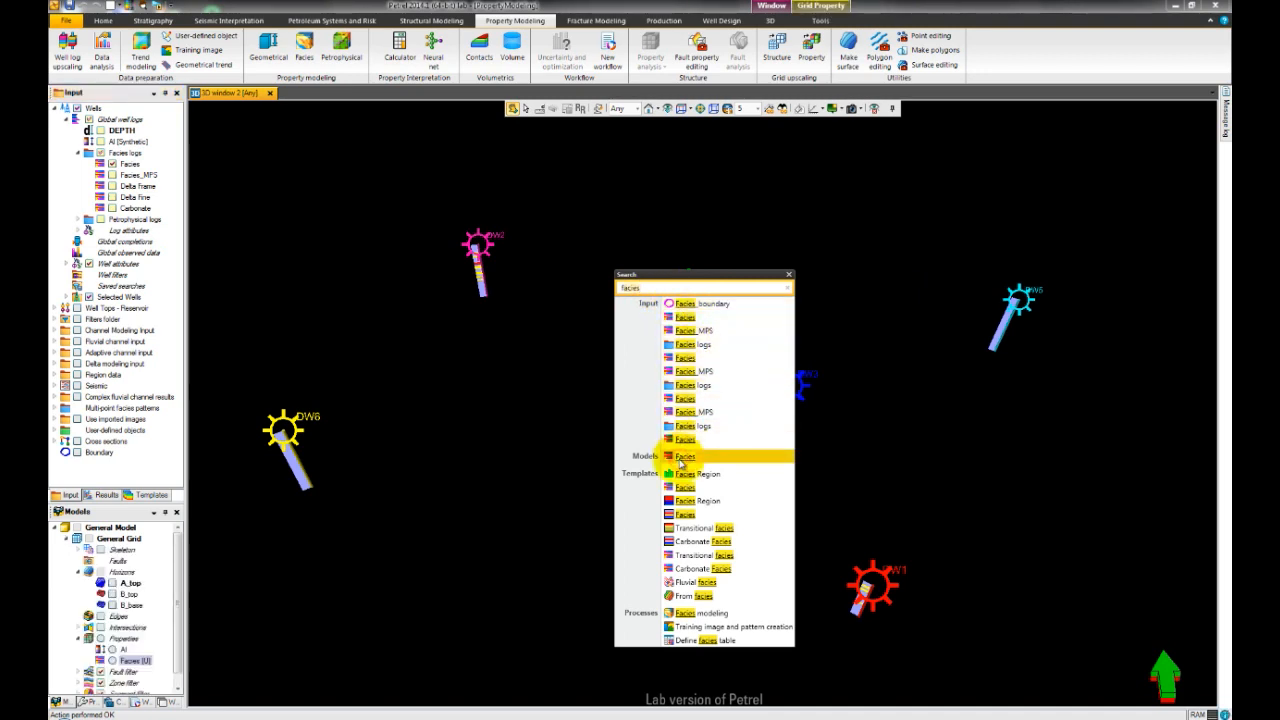
{"action": "left_click", "coordinate": [790, 274]}
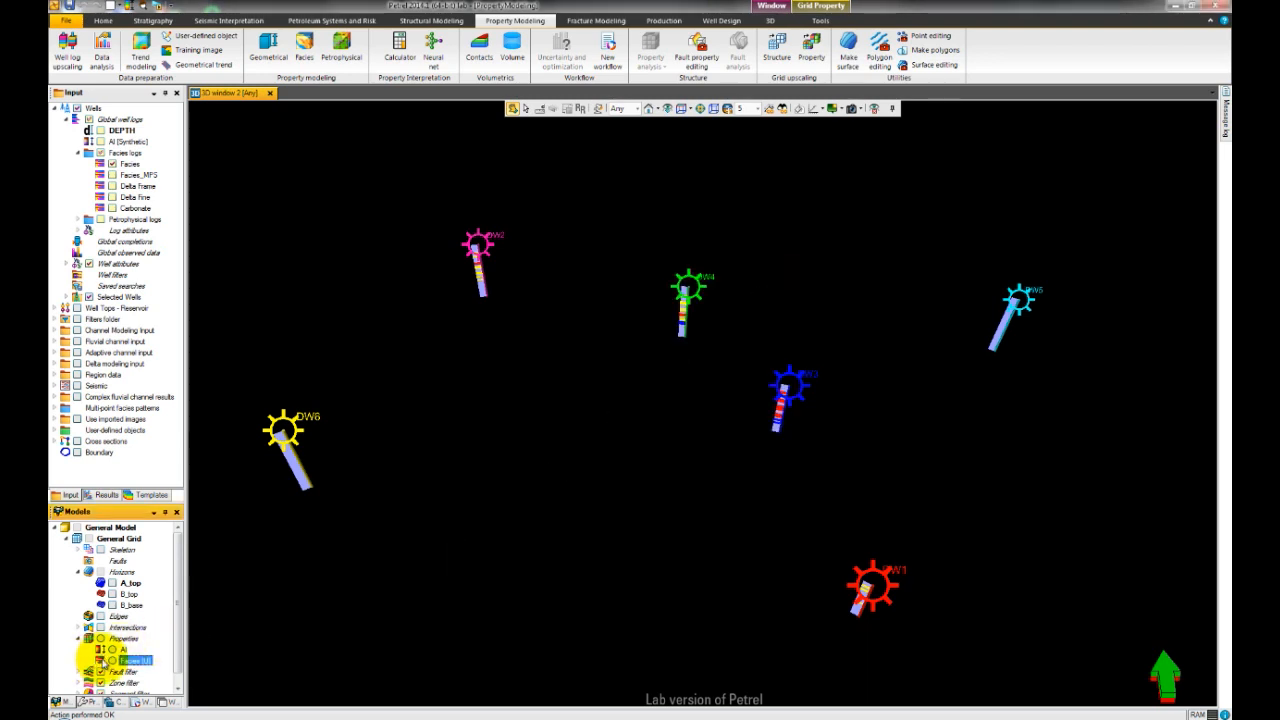
- Display the upscaled Facies property alongside the well logs in the 3D window and view it from an oblique angle
{"action": "left_click", "coordinate": [113, 660]}
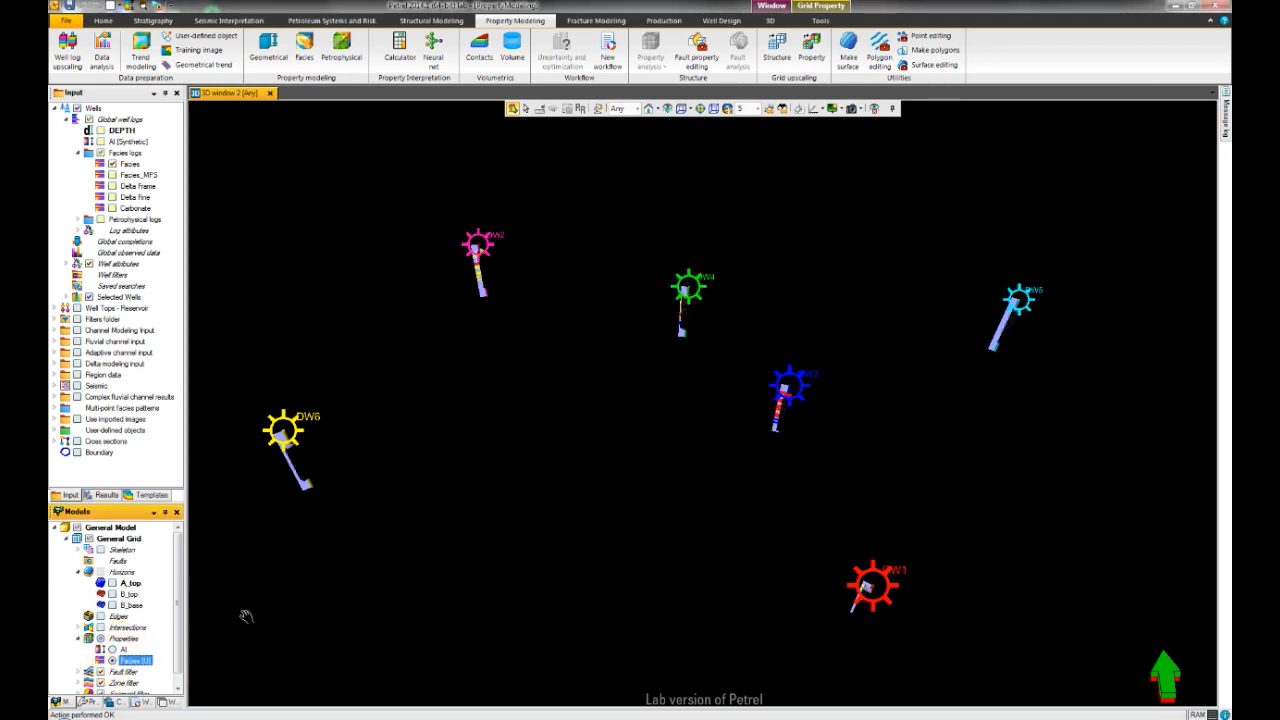
{"action": "left_click_drag", "start_coordinate": [316, 500], "coordinate": [623, 474]}
{"action": "left_click_drag", "start_coordinate": [694, 500], "coordinate": [619, 485]}
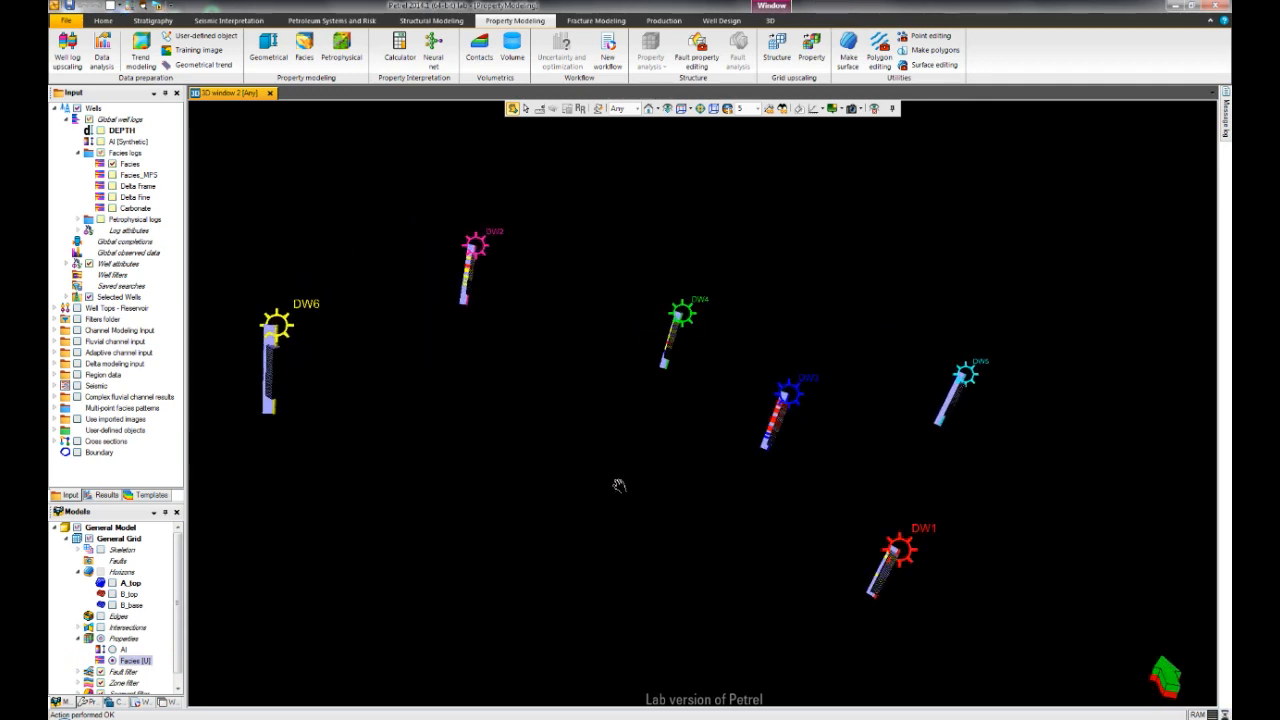
- Create a well section window with a new cross-section and a new well section template
{"action": "left_click", "coordinate": [115, 6]}
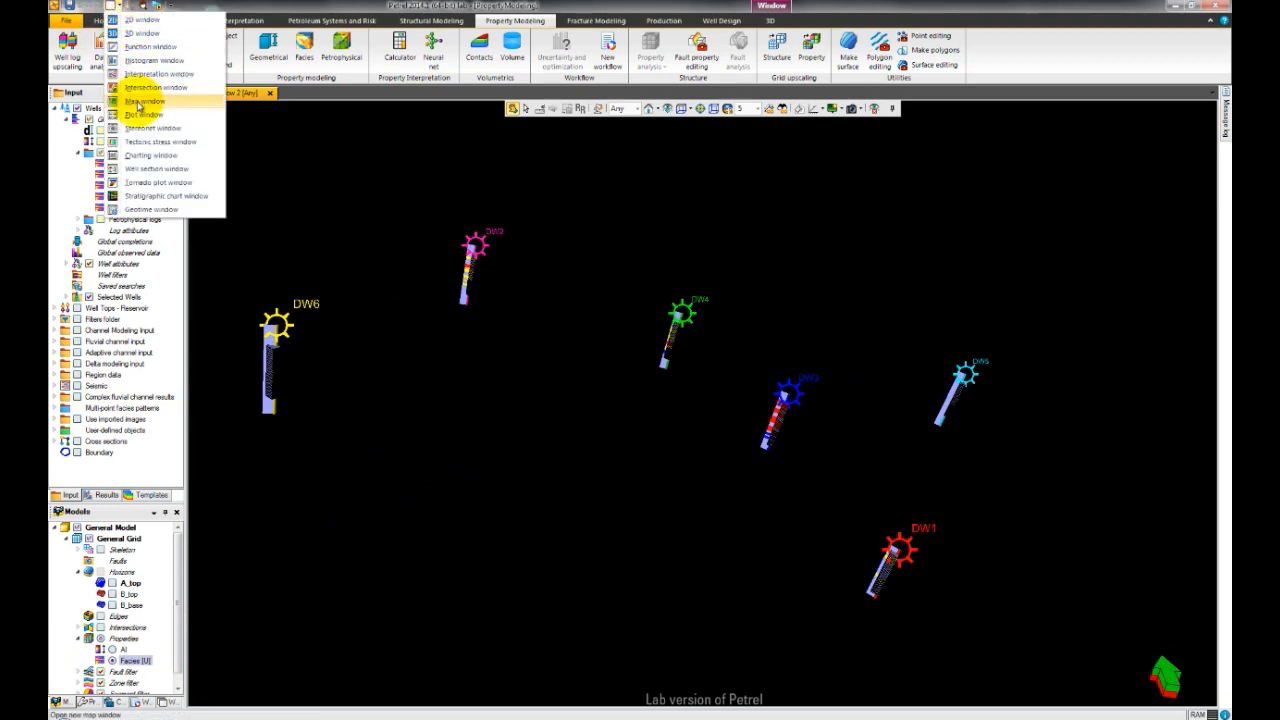
{"action": "left_click", "coordinate": [150, 169]}
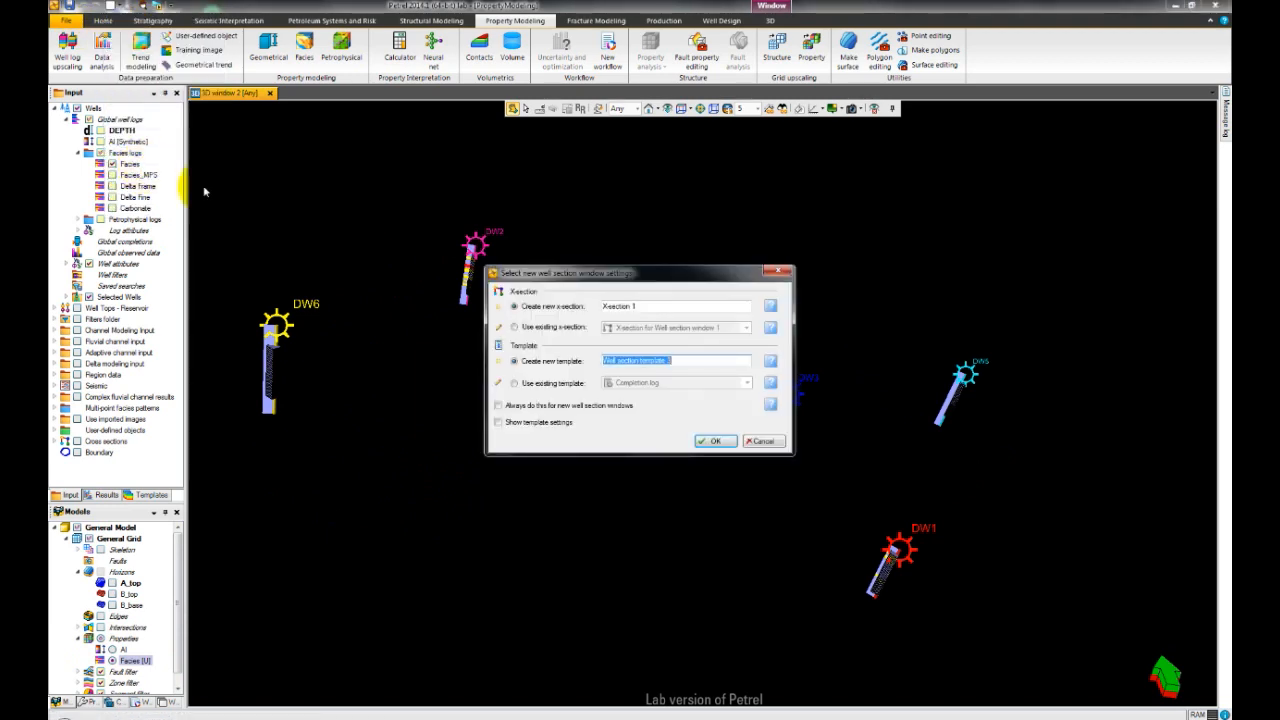
{"action": "left_click", "coordinate": [707, 445]}
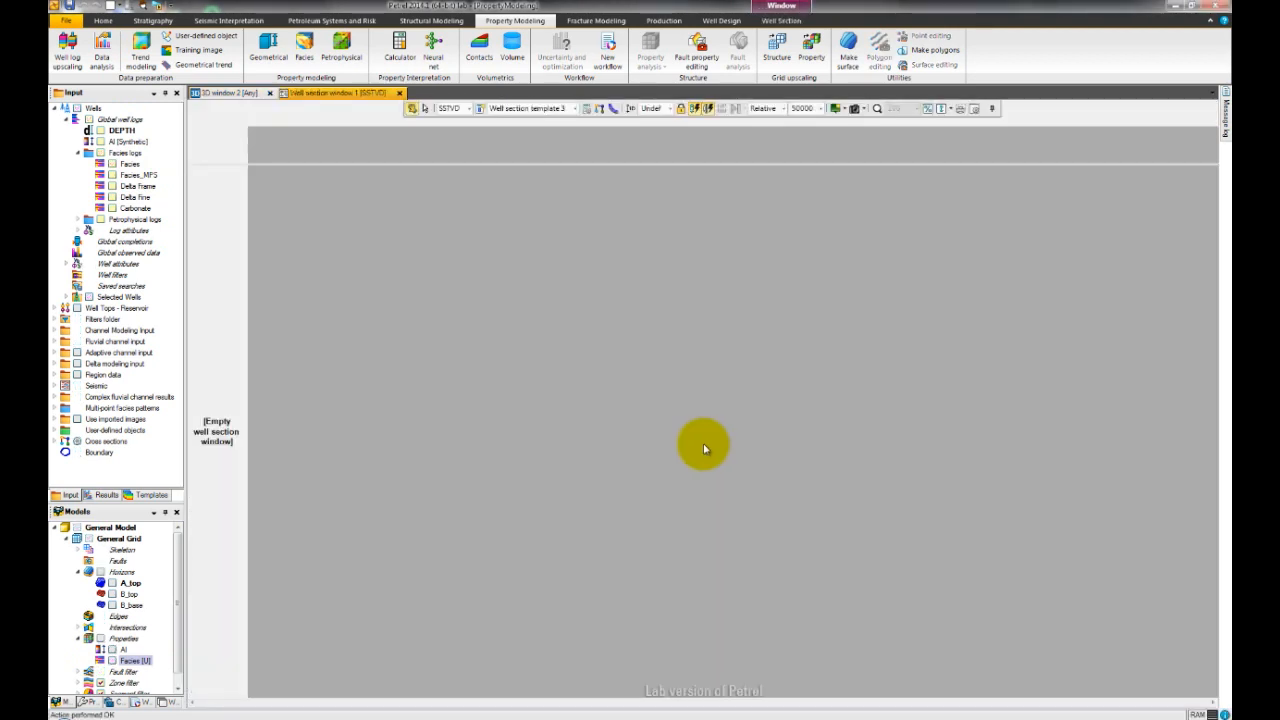
- Show the upscaled Facies property and the Facies log for all wells in the well section, with constant well spacing
{"action": "left_click", "coordinate": [112, 662]}
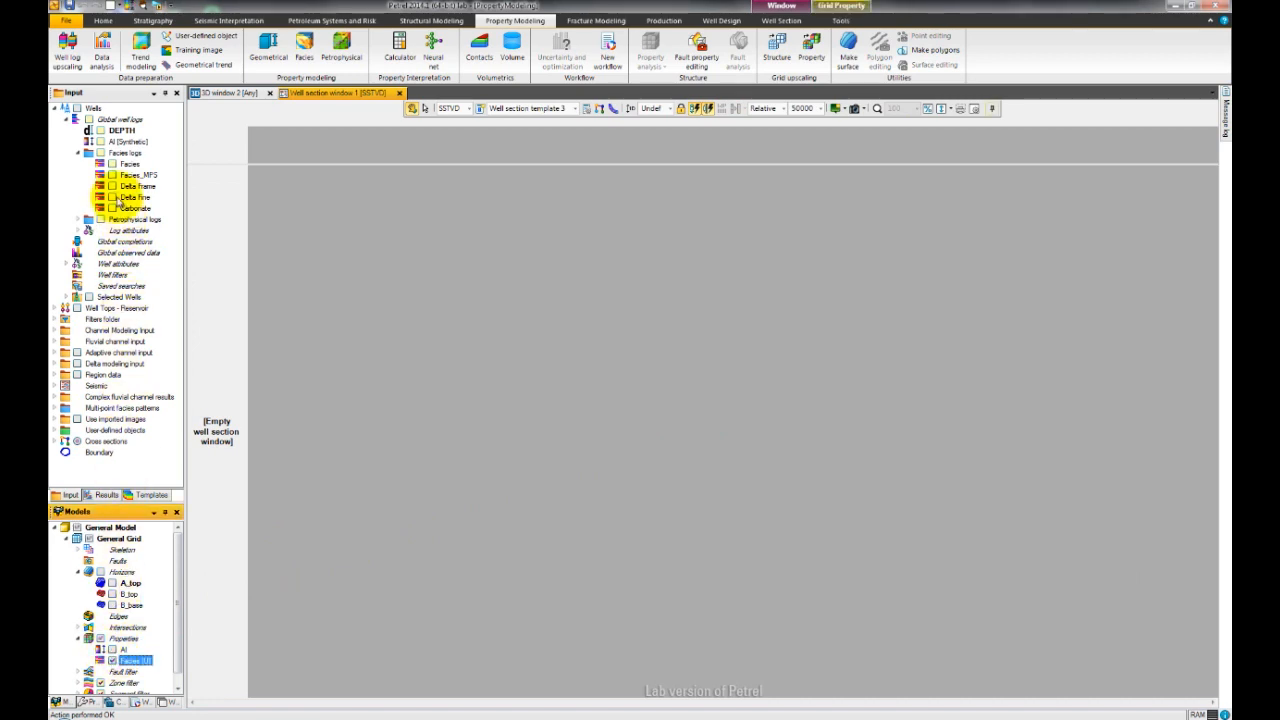
{"action": "left_click", "coordinate": [112, 164]}
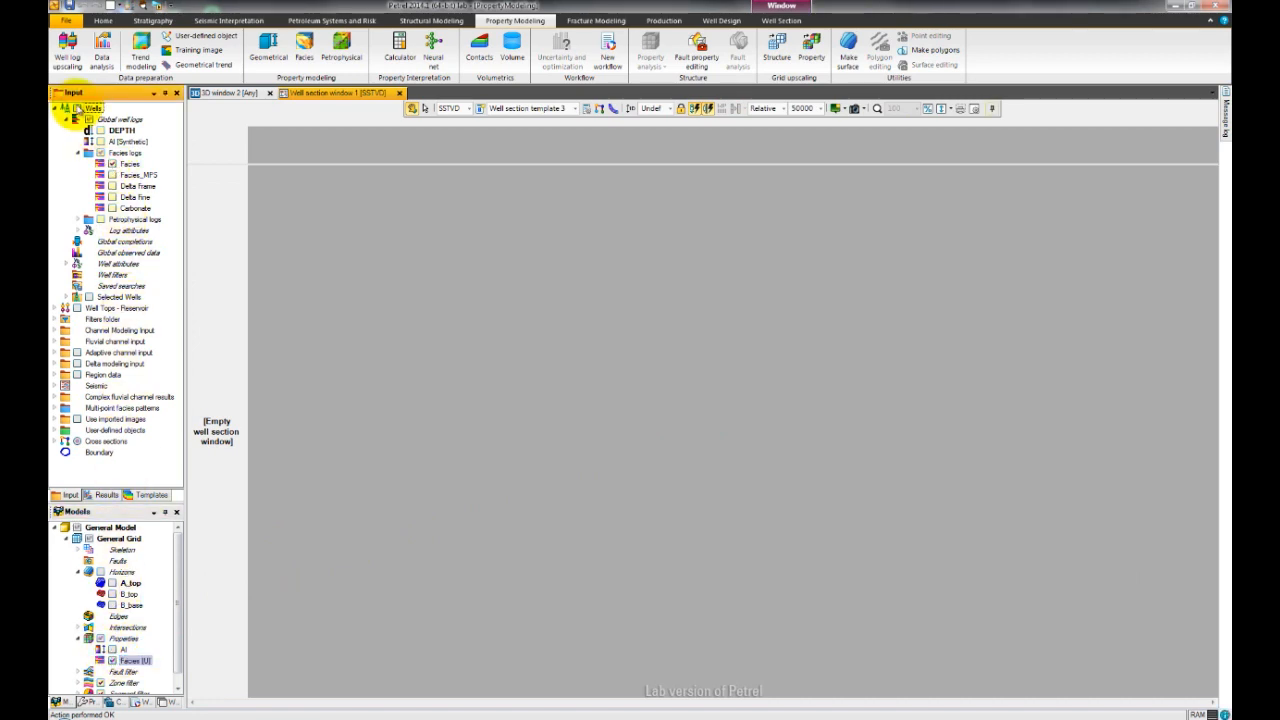
{"action": "left_click", "coordinate": [77, 107]}
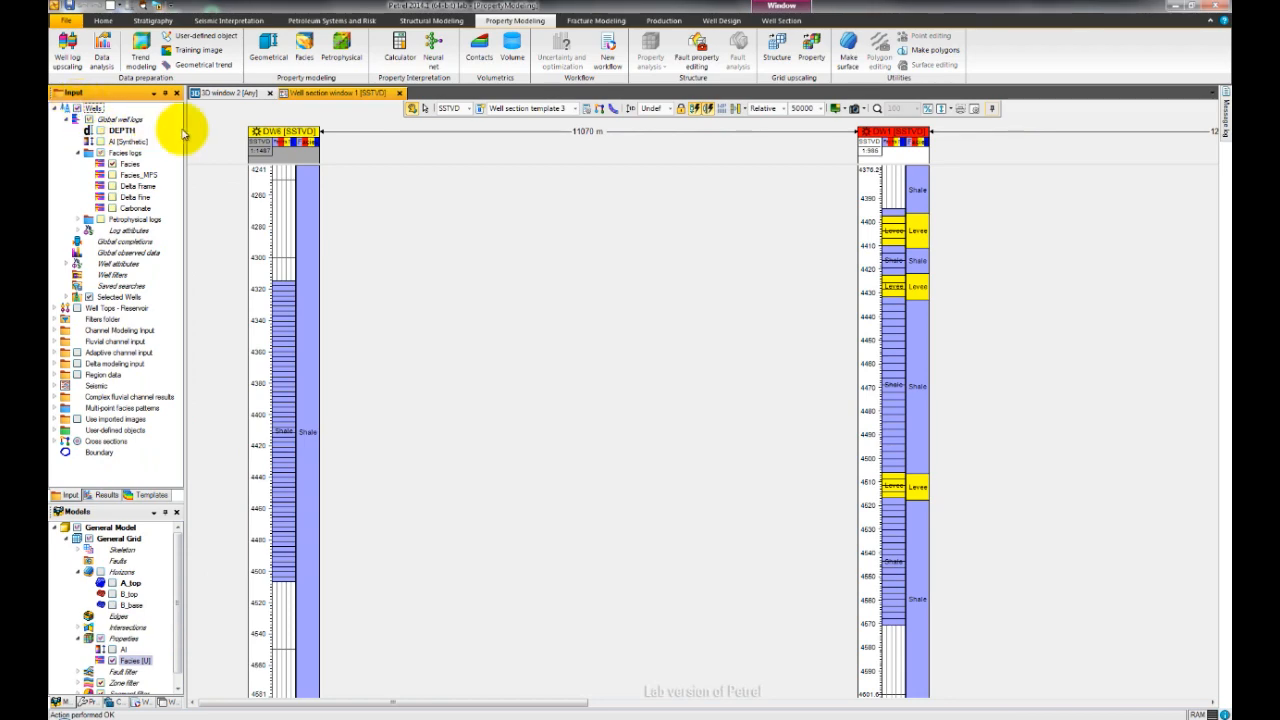
{"action": "left_click", "coordinate": [782, 108]}
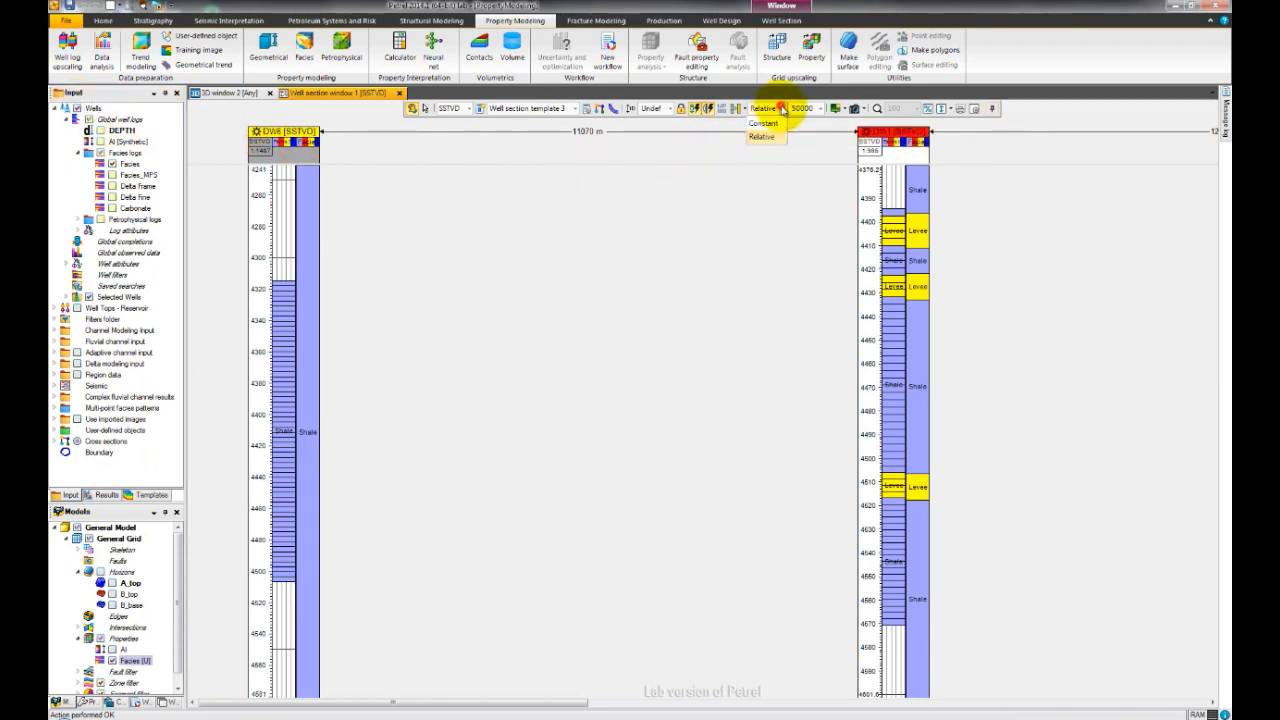
{"action": "left_click", "coordinate": [765, 123]}
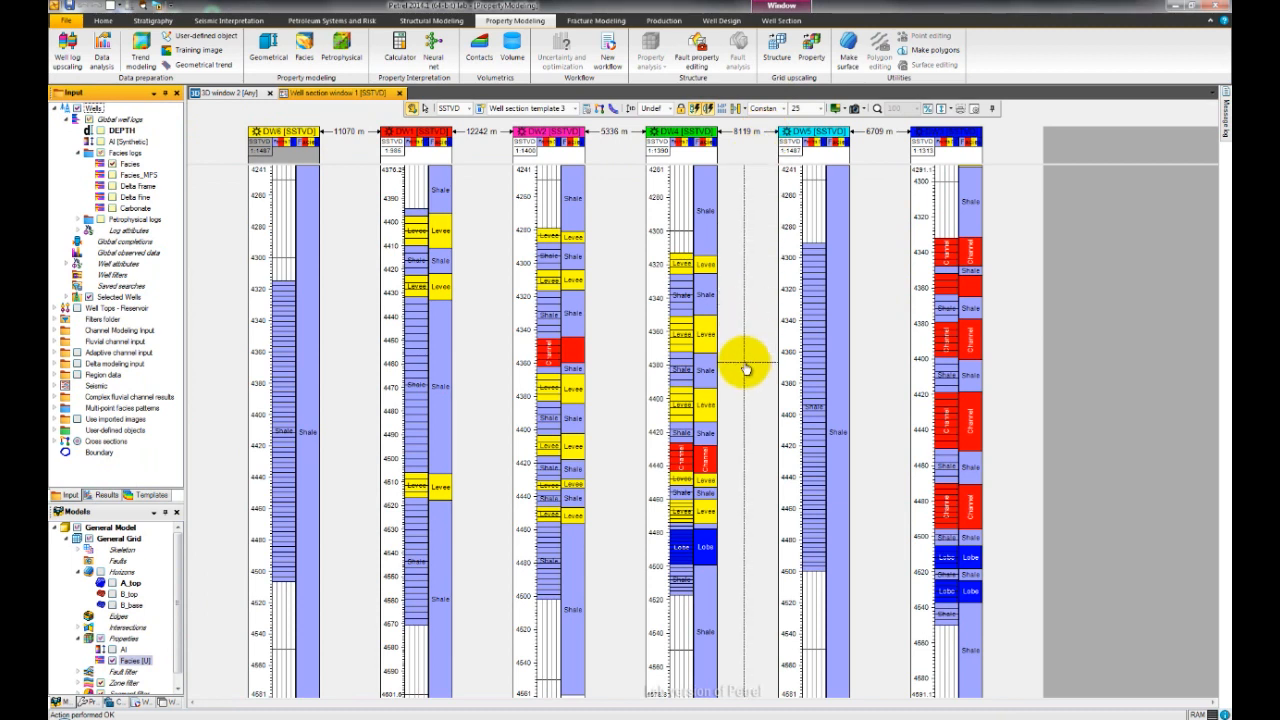
- Return to the 3D window, show its coordinate axes and view the wells from above
{"action": "left_click", "coordinate": [236, 93]}
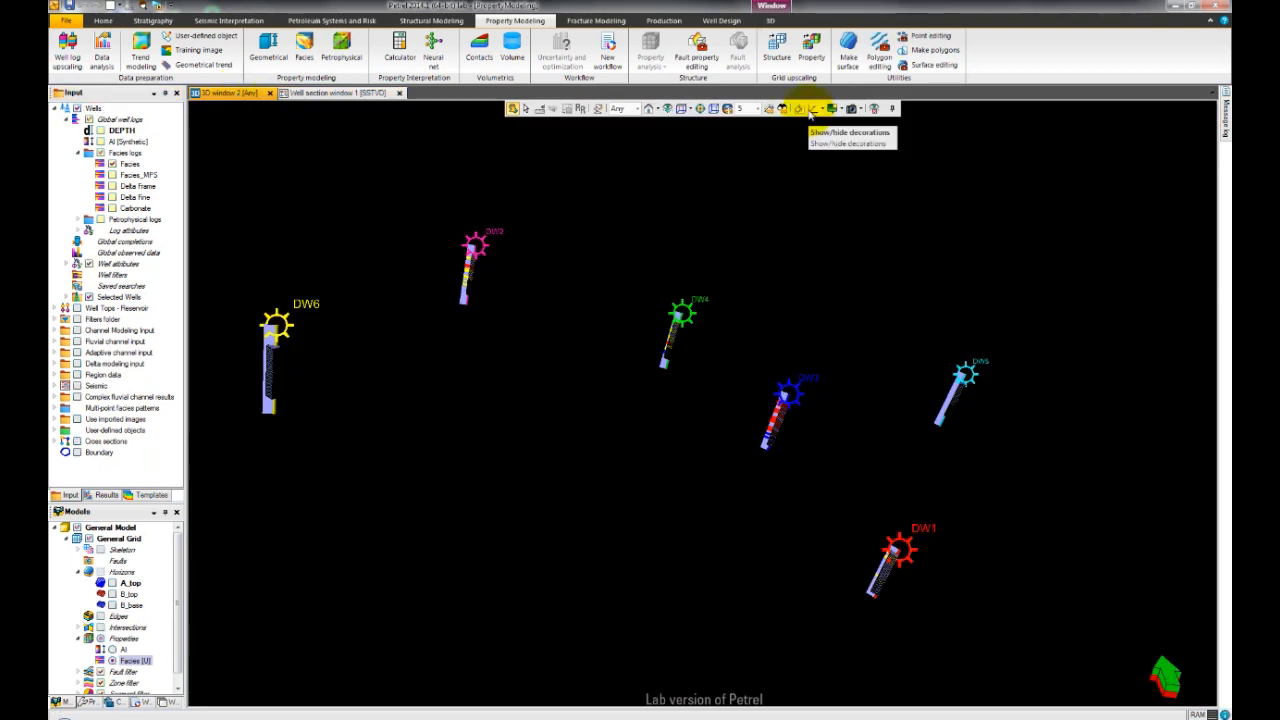
{"action": "left_click", "coordinate": [812, 110]}
{"action": "left_click", "coordinate": [824, 128]}
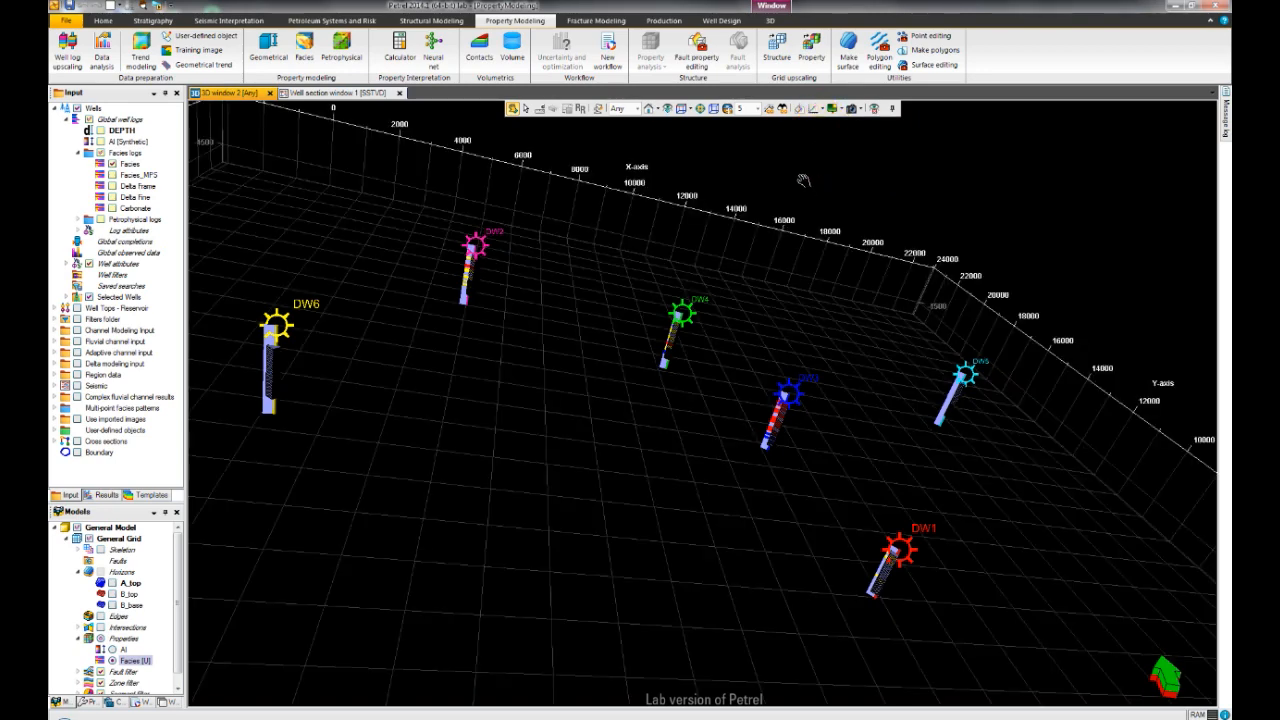
{"action": "left_click", "coordinate": [679, 110]}
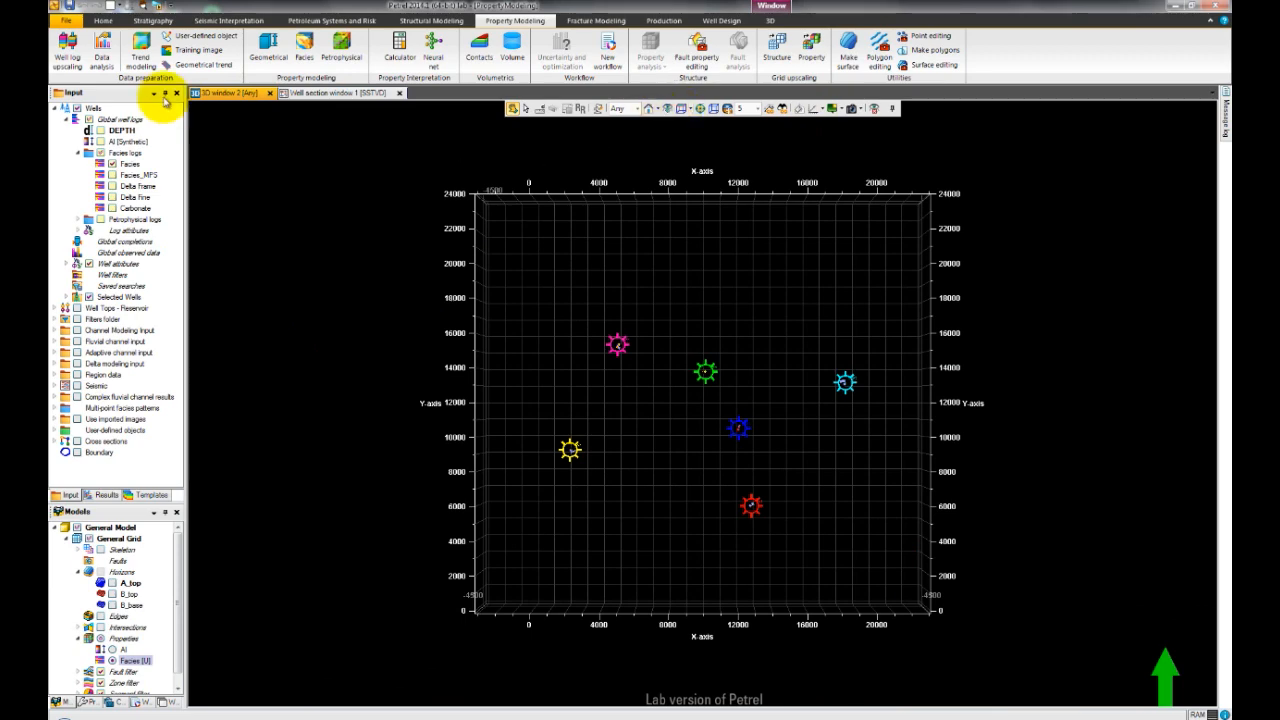
- Start Data analysis for the upscaled Facies property with zone conditioning off and unlock its settings for editing
{"action": "left_click", "coordinate": [103, 45]}
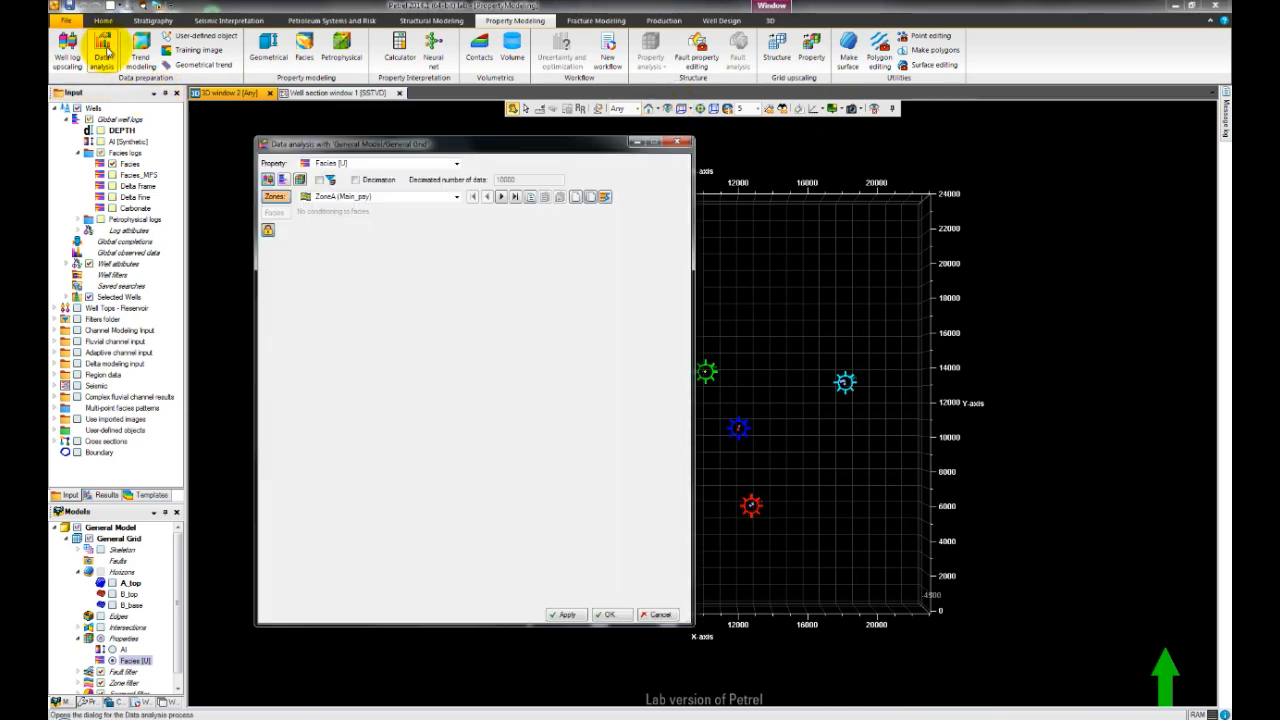
{"action": "left_click", "coordinate": [274, 196]}
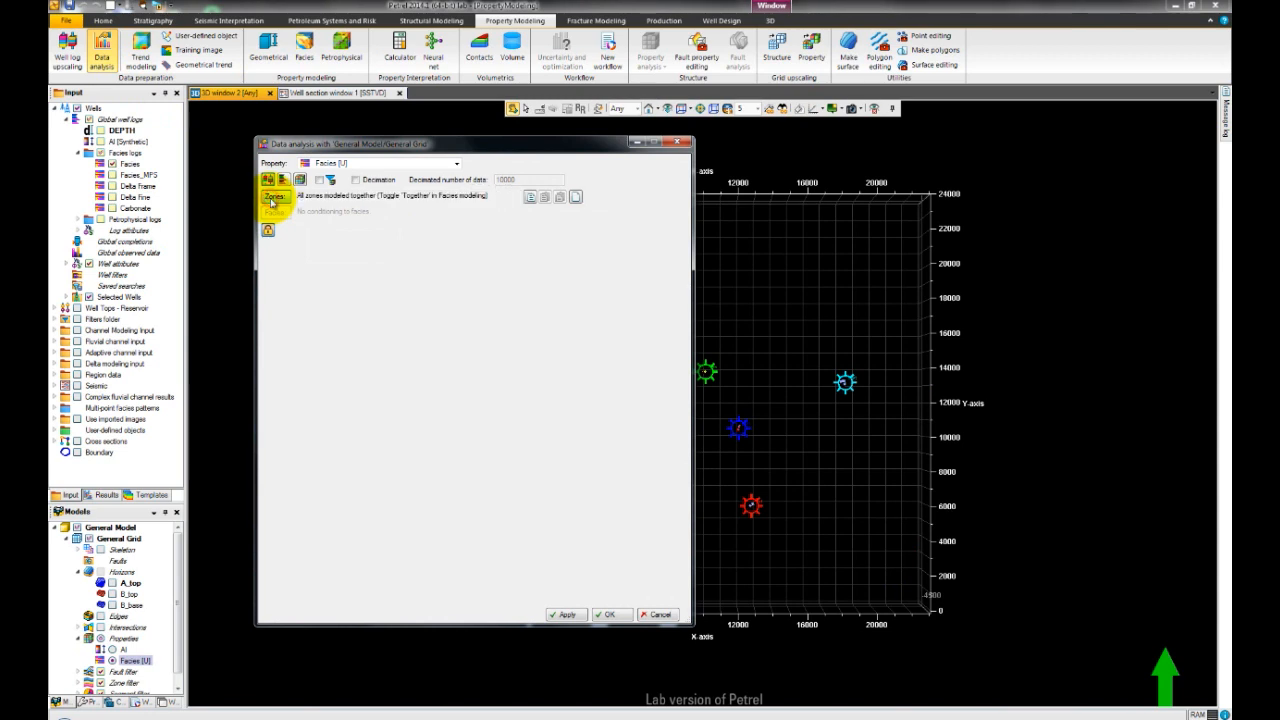
{"action": "left_click", "coordinate": [268, 231]}
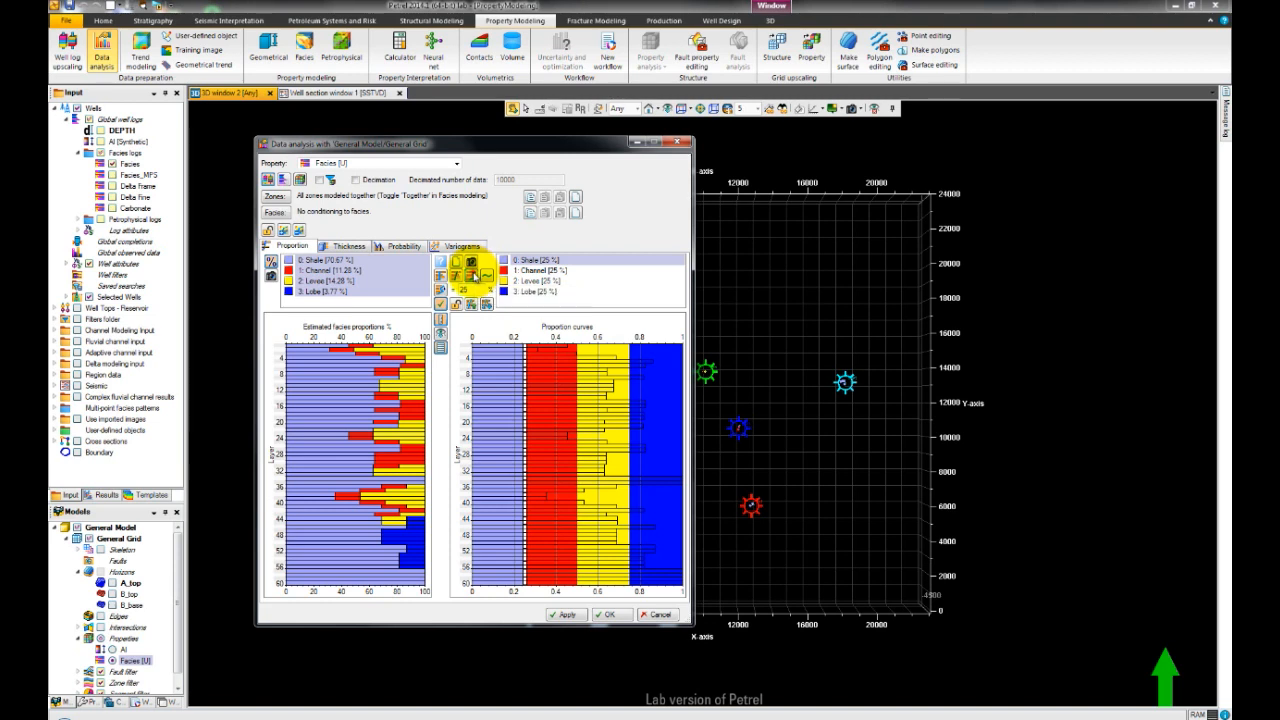
- Fit the vertical proportion curves to the estimated facies proportions, smooth them and accept the data analysis
{"action": "left_click", "coordinate": [475, 278]}
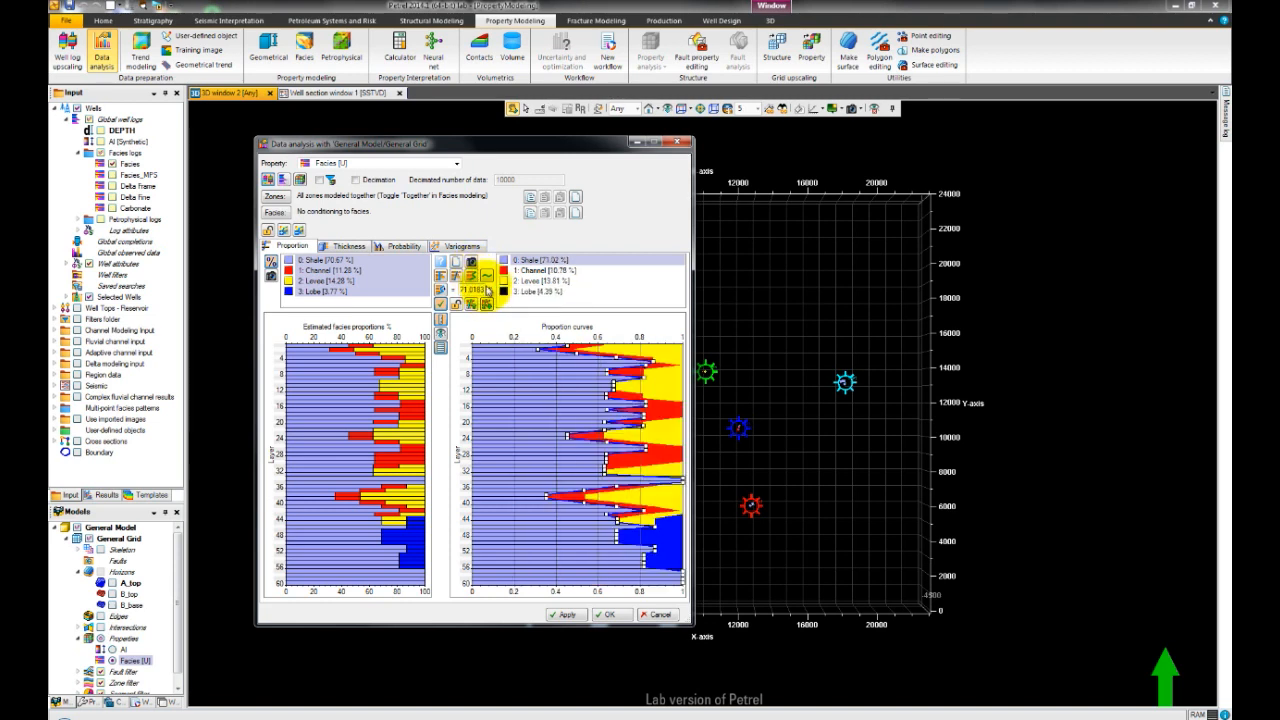
{"action": "left_click", "coordinate": [487, 277]}
{"action": "left_click", "coordinate": [487, 278]}
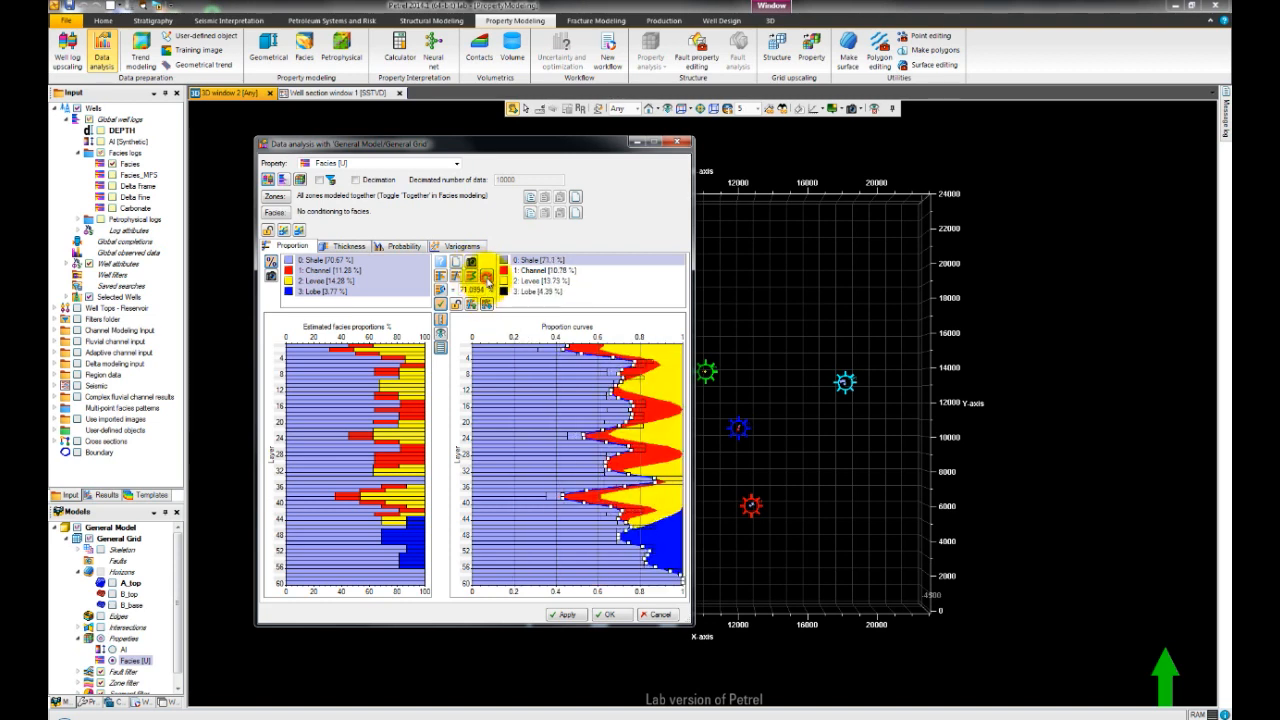
{"action": "left_click", "coordinate": [613, 615]}
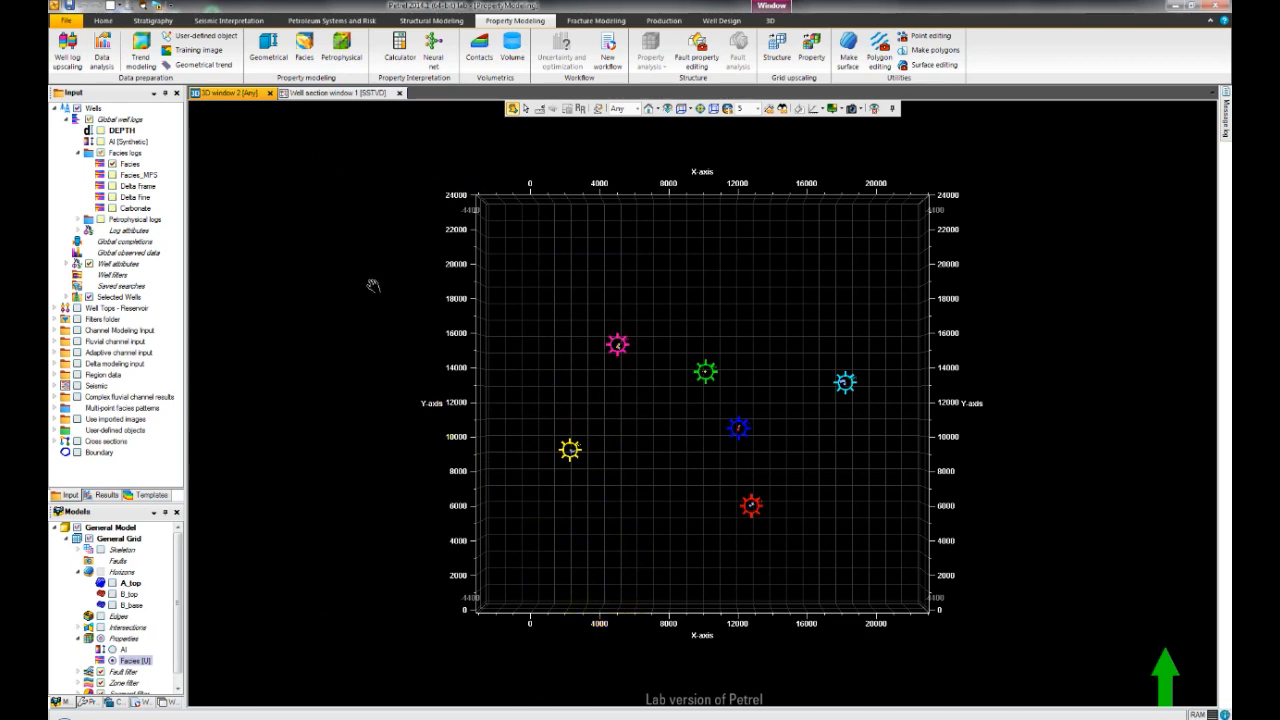
- Start facies modeling on the upscaled Facies property with zone conditioning off and unlock its settings for editing
{"action": "left_click", "coordinate": [308, 47]}
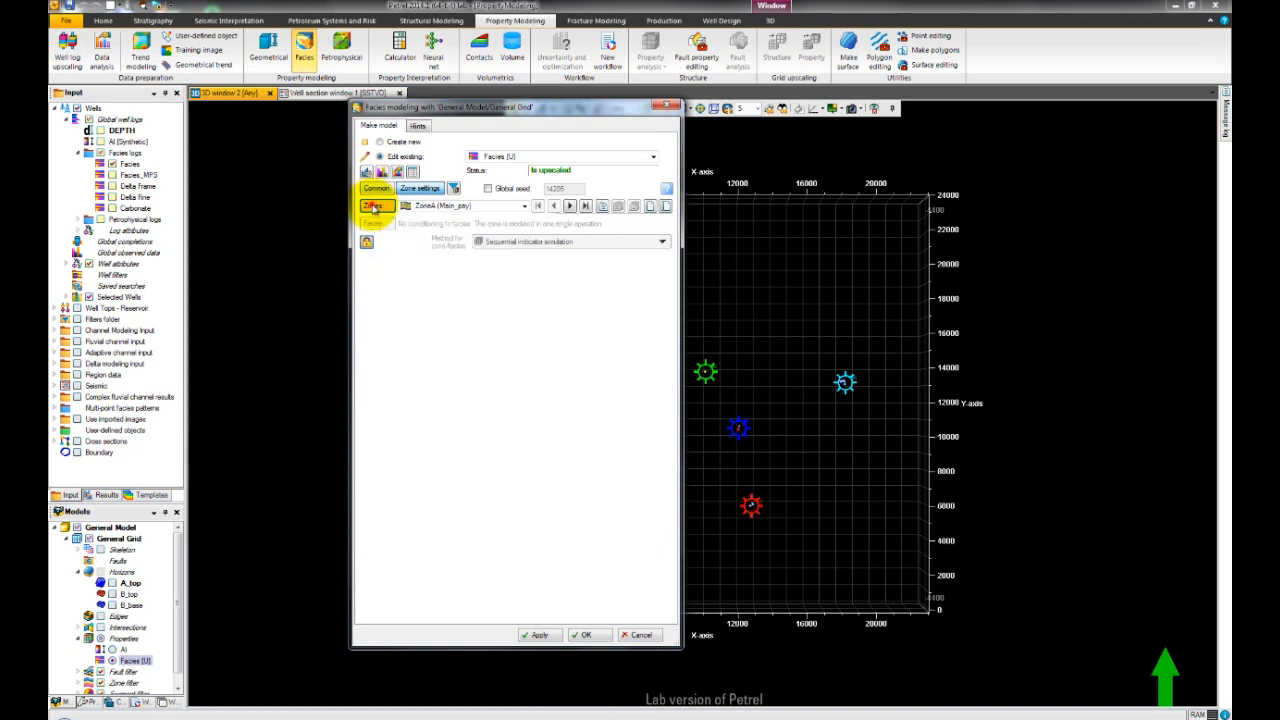
{"action": "left_click", "coordinate": [373, 206]}
{"action": "left_click", "coordinate": [366, 244]}
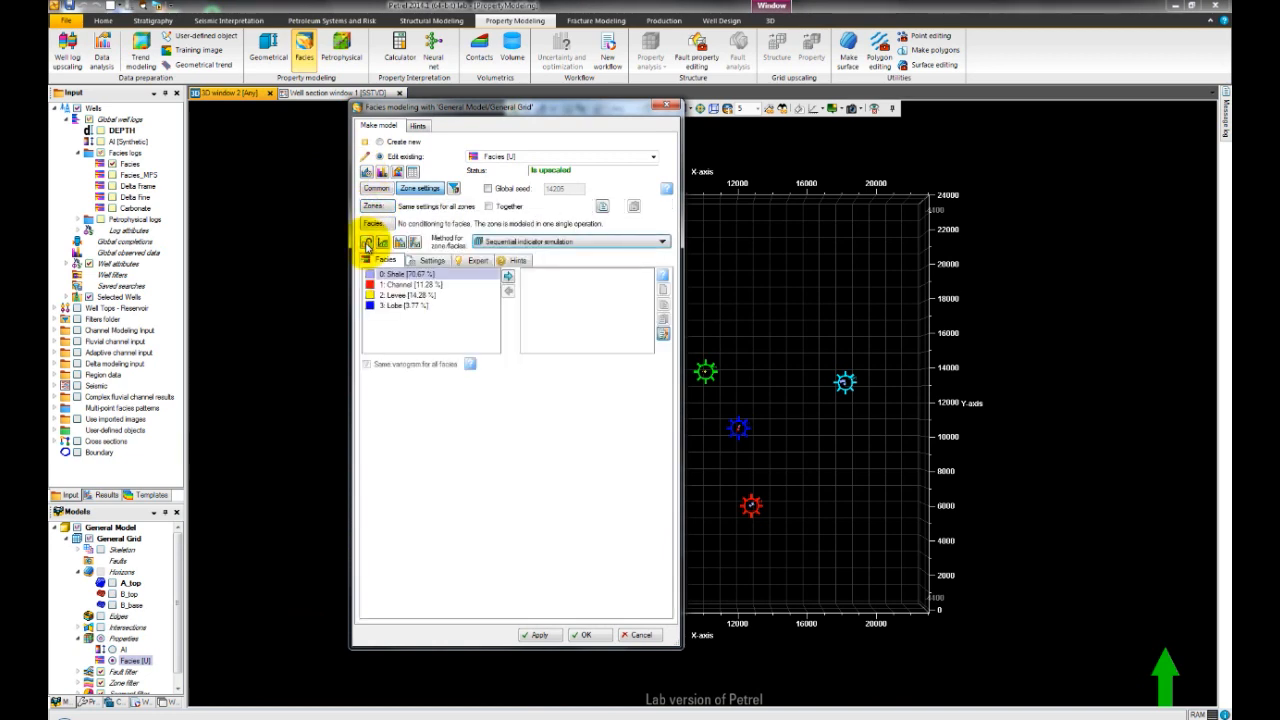
- Choose Object modeling (stochastic) as the facies method and add a fluvial channels body
{"action": "left_click", "coordinate": [493, 242]}
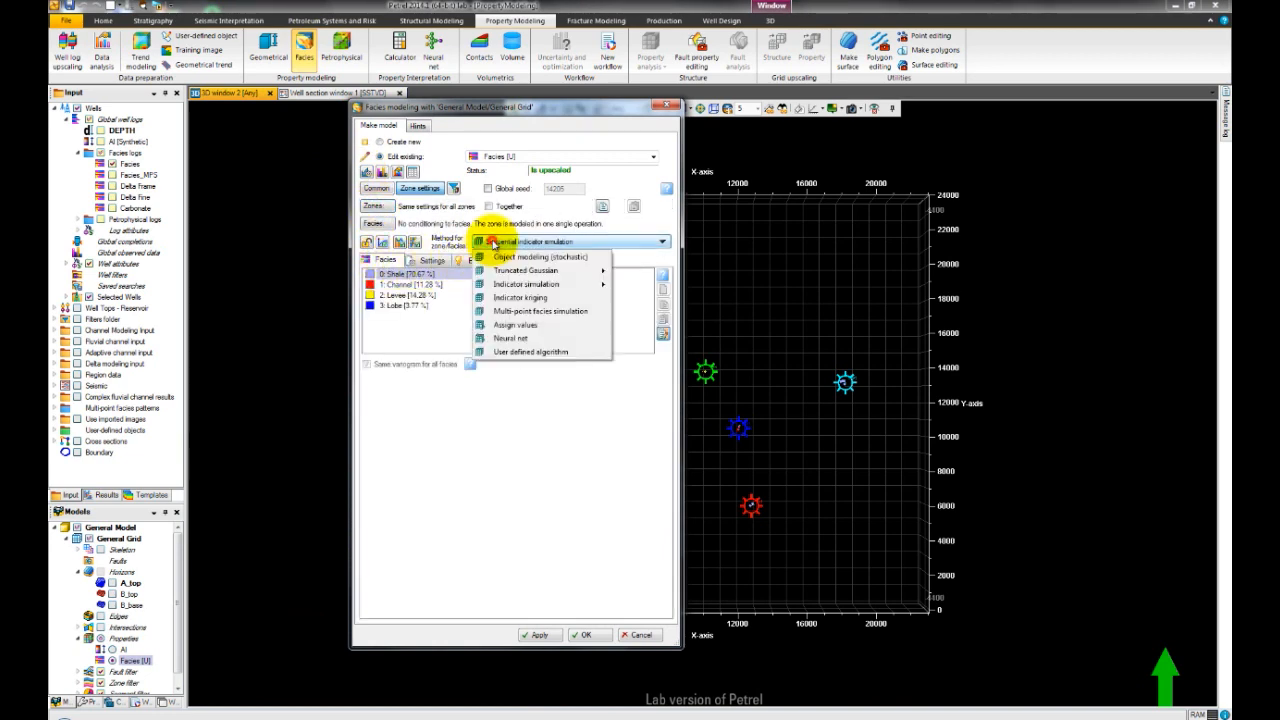
{"action": "left_click", "coordinate": [502, 256]}
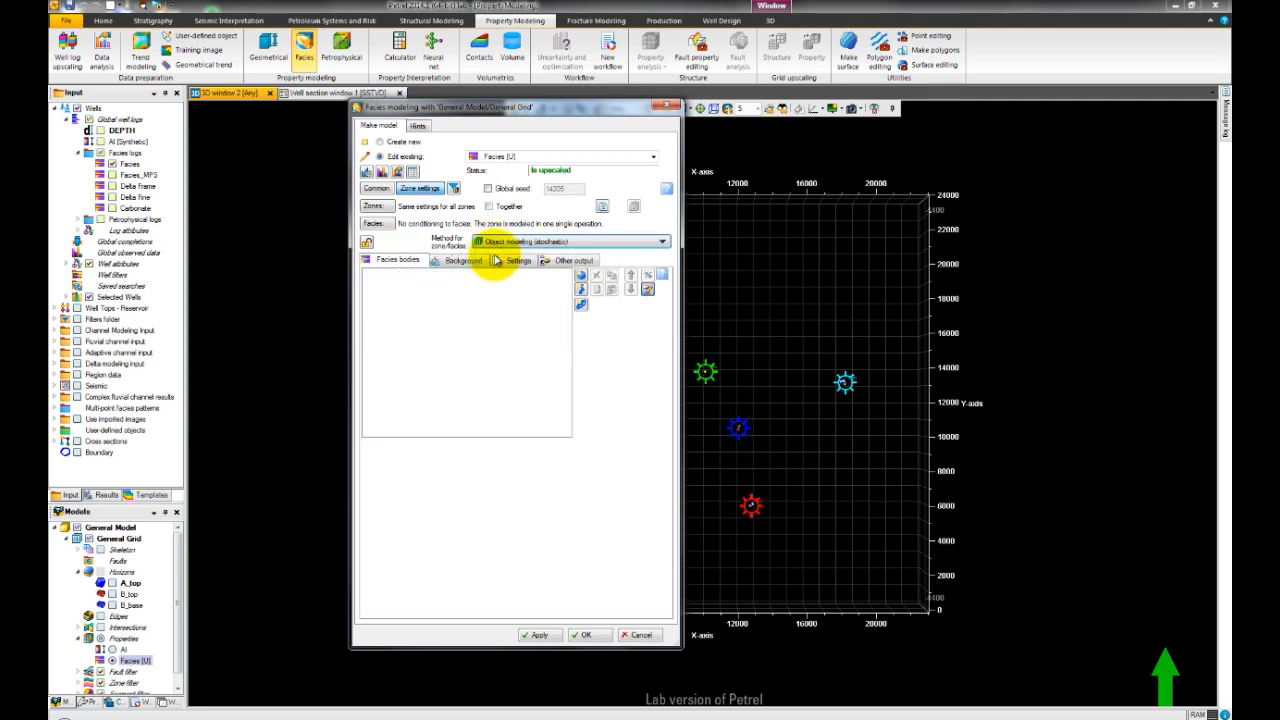
{"action": "left_click", "coordinate": [580, 288]}
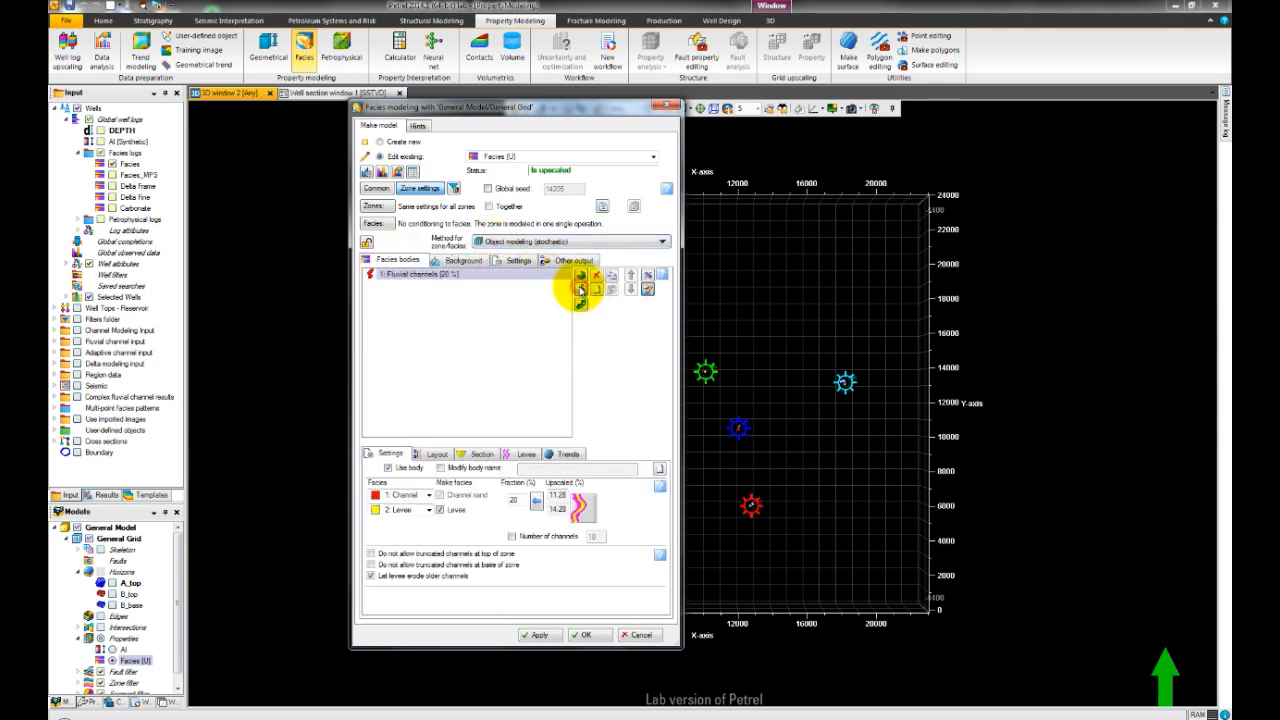
{"action": "left_click_drag", "start_coordinate": [591, 108], "coordinate": [1130, 121]}
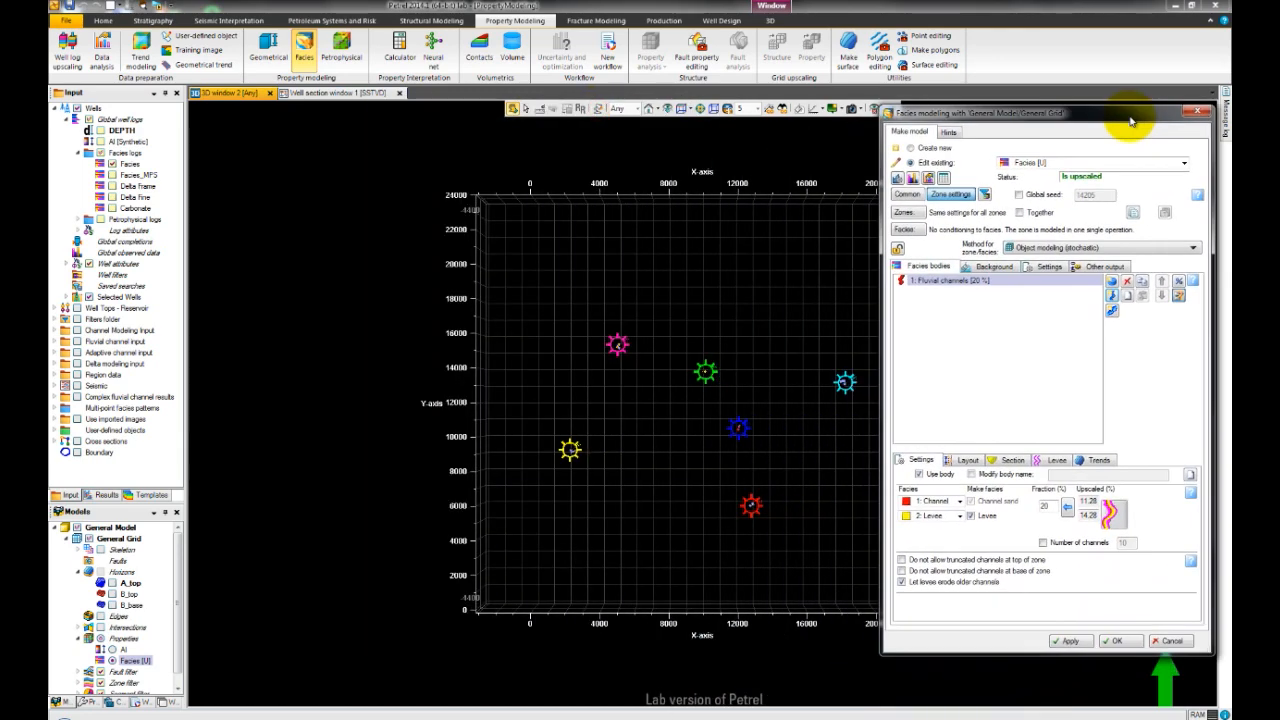
- Set the channel layout orientation to minimum 130, mean 140 and maximum 150 degrees
{"action": "left_click", "coordinate": [967, 461]}
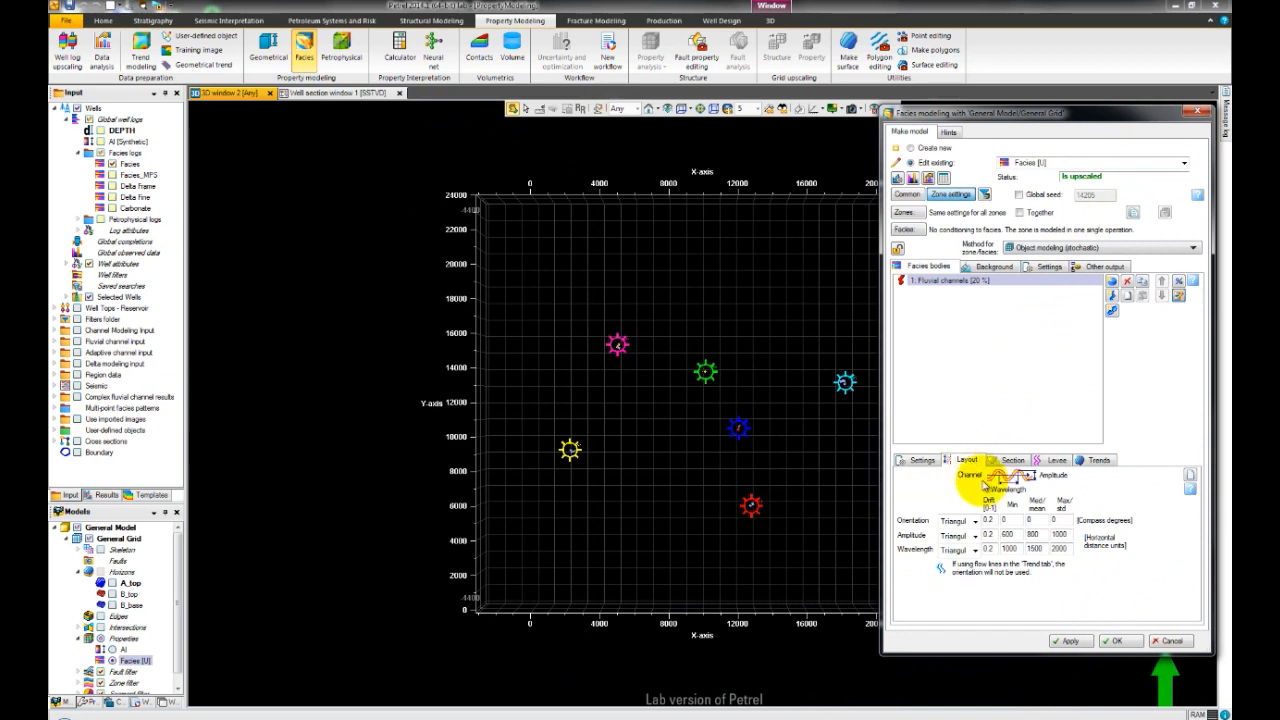
{"action": "left_click", "coordinate": [1004, 519]}
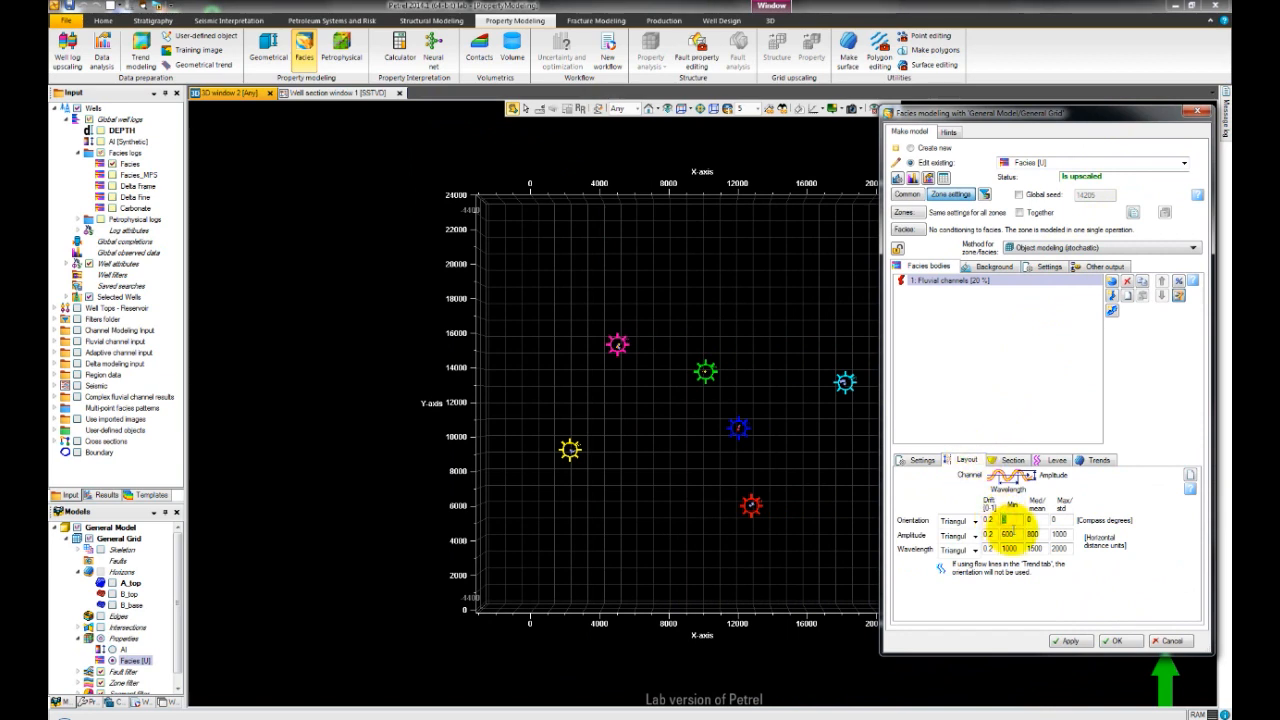
{"action": "type", "text": "130"}
{"action": "key", "text": "Tab"}
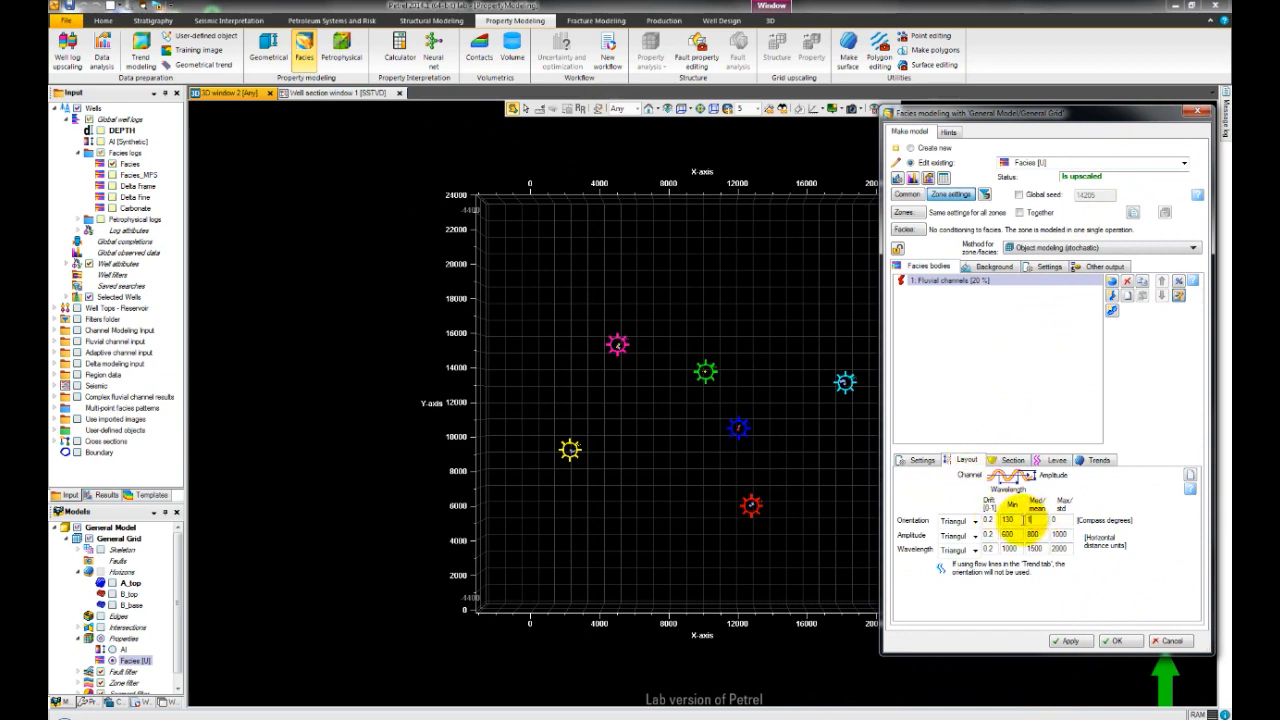
{"action": "type", "text": "140"}
{"action": "key", "text": "Tab"}
{"action": "type", "text": "150"}
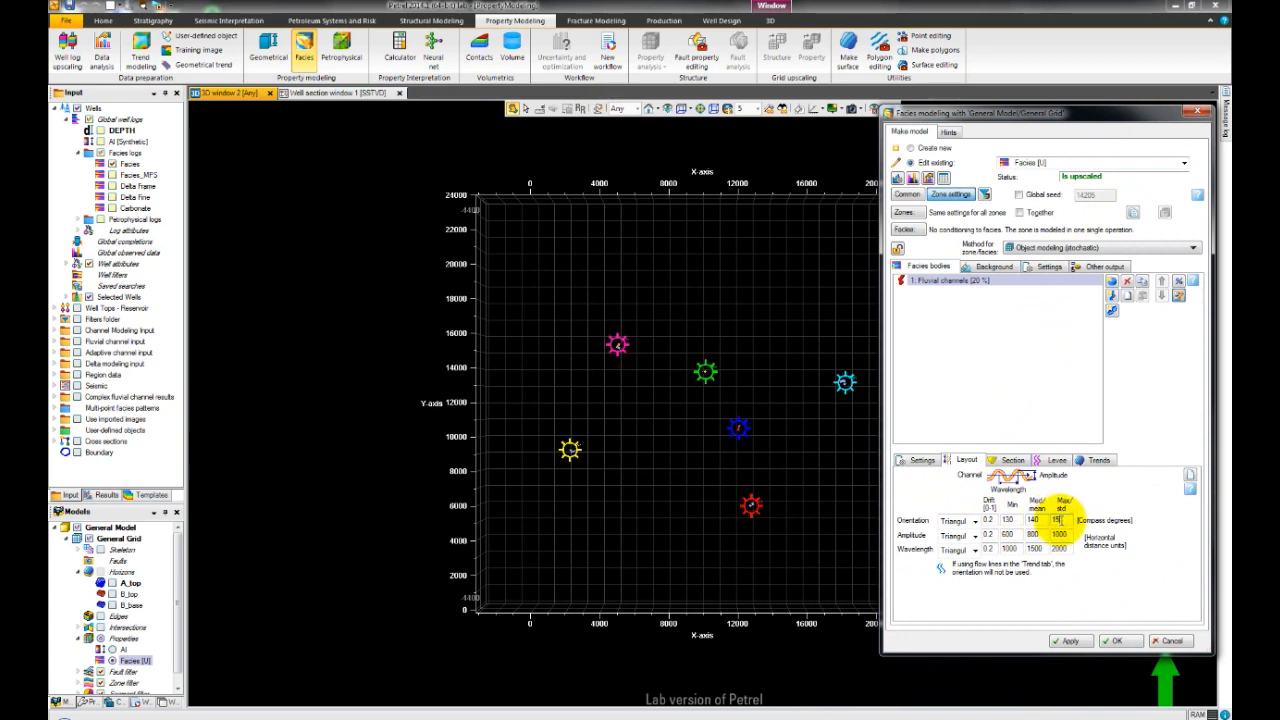
- Review the channel section and levee settings, use the data analysis vertical trend for body insertion and run the facies model
{"action": "left_click", "coordinate": [1013, 460]}
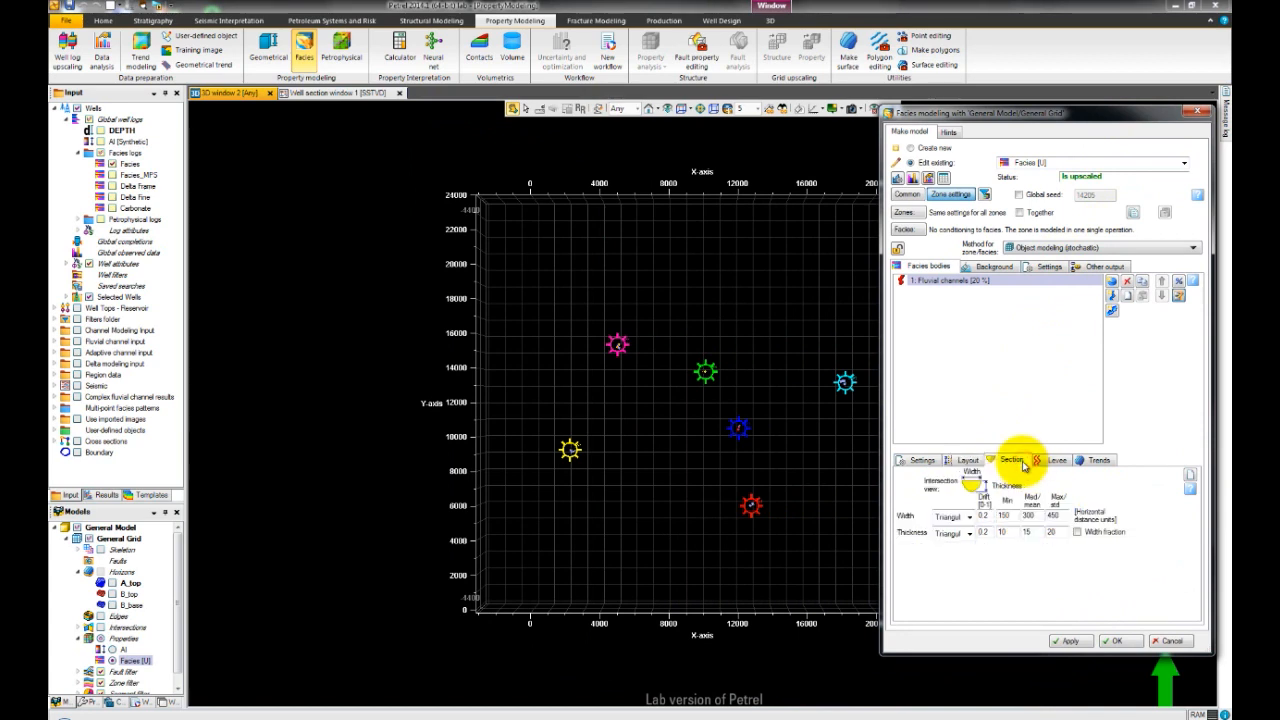
{"action": "left_click", "coordinate": [1055, 460]}
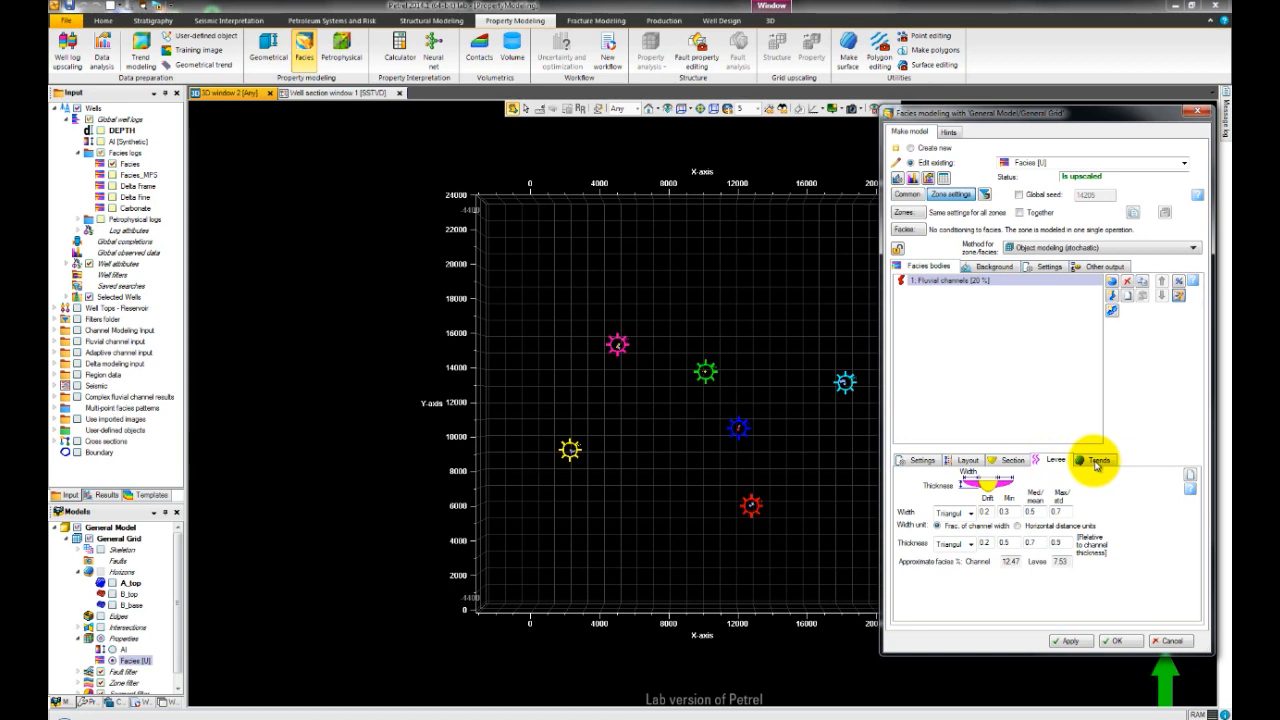
{"action": "left_click", "coordinate": [1097, 462]}
{"action": "left_click", "coordinate": [917, 511]}
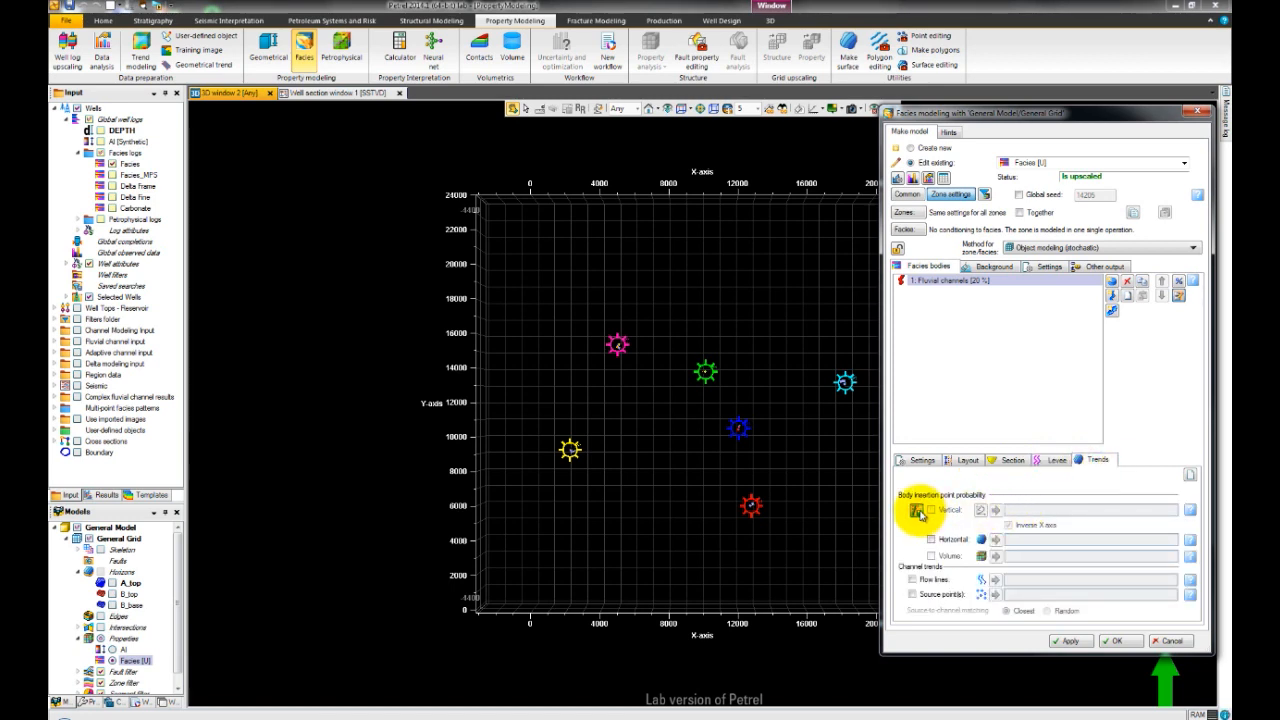
{"action": "left_click", "coordinate": [1066, 640]}
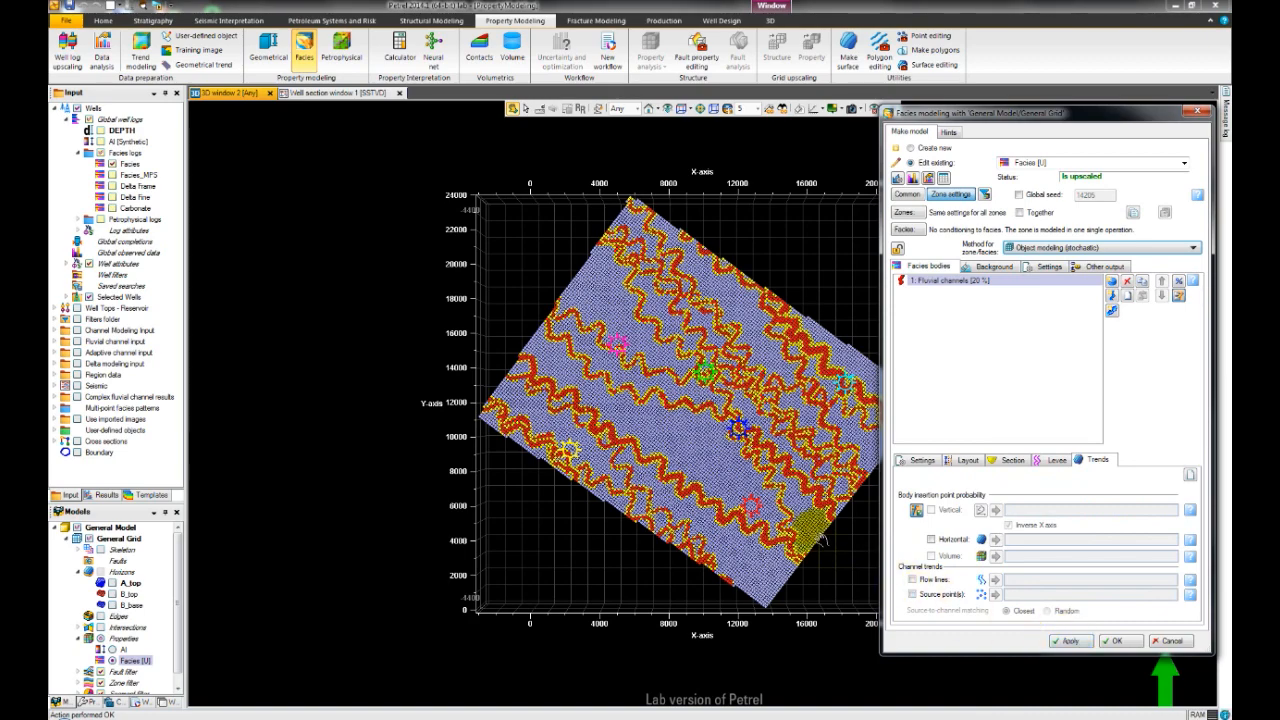
- Show the color legend of the modeled Facies property and open the property player for it
{"action": "middle_click_drag", "start_coordinate": [820, 540], "coordinate": [667, 537]}
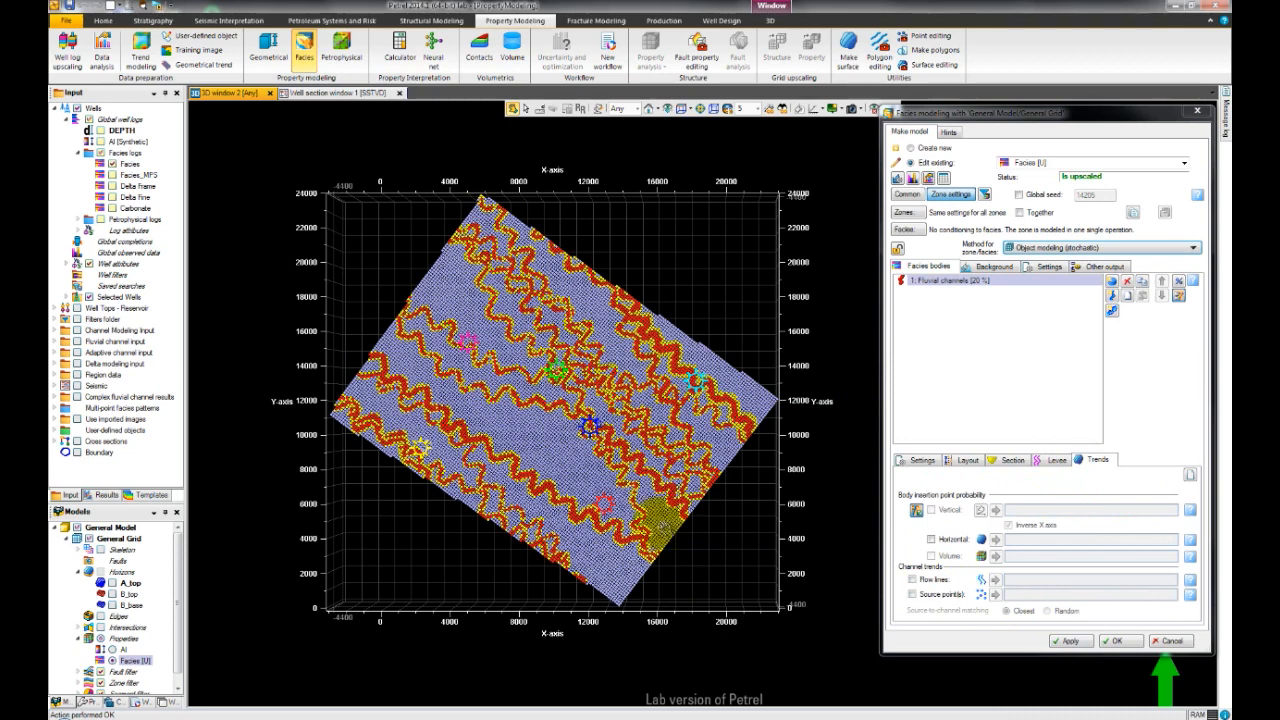
{"action": "right_click", "coordinate": [661, 527]}
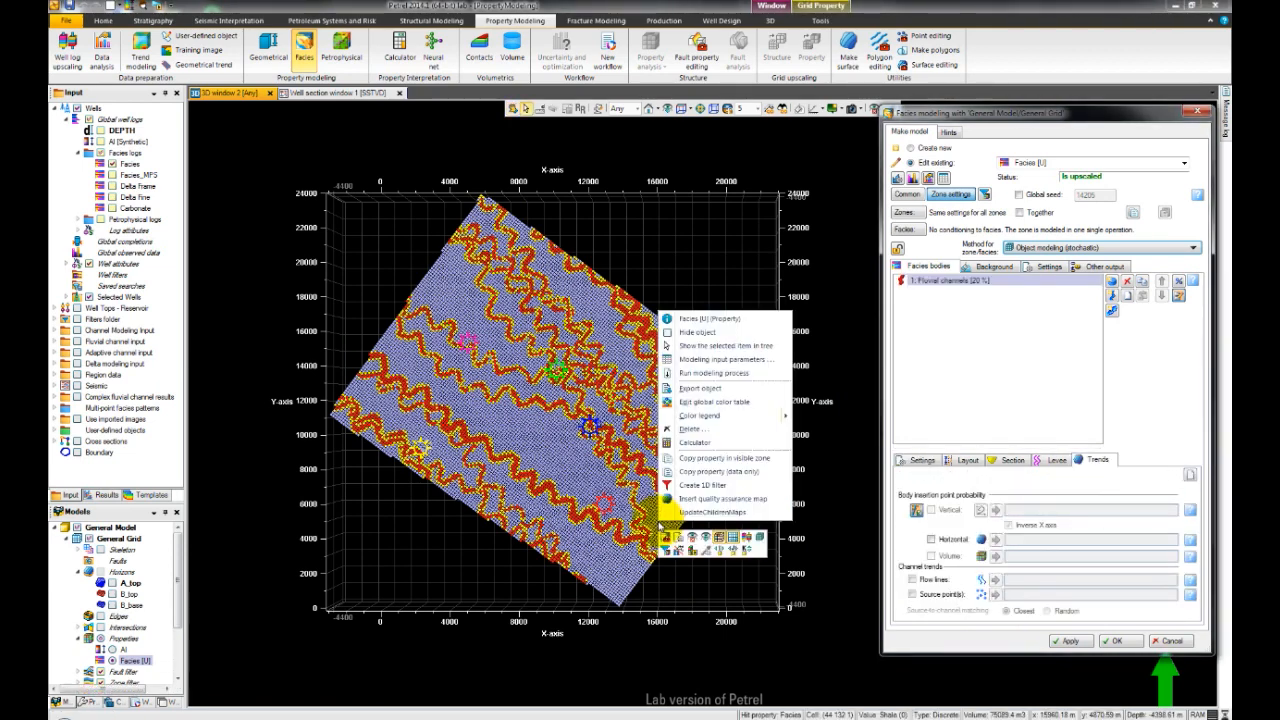
{"action": "mouse_move", "coordinate": [745, 414]}
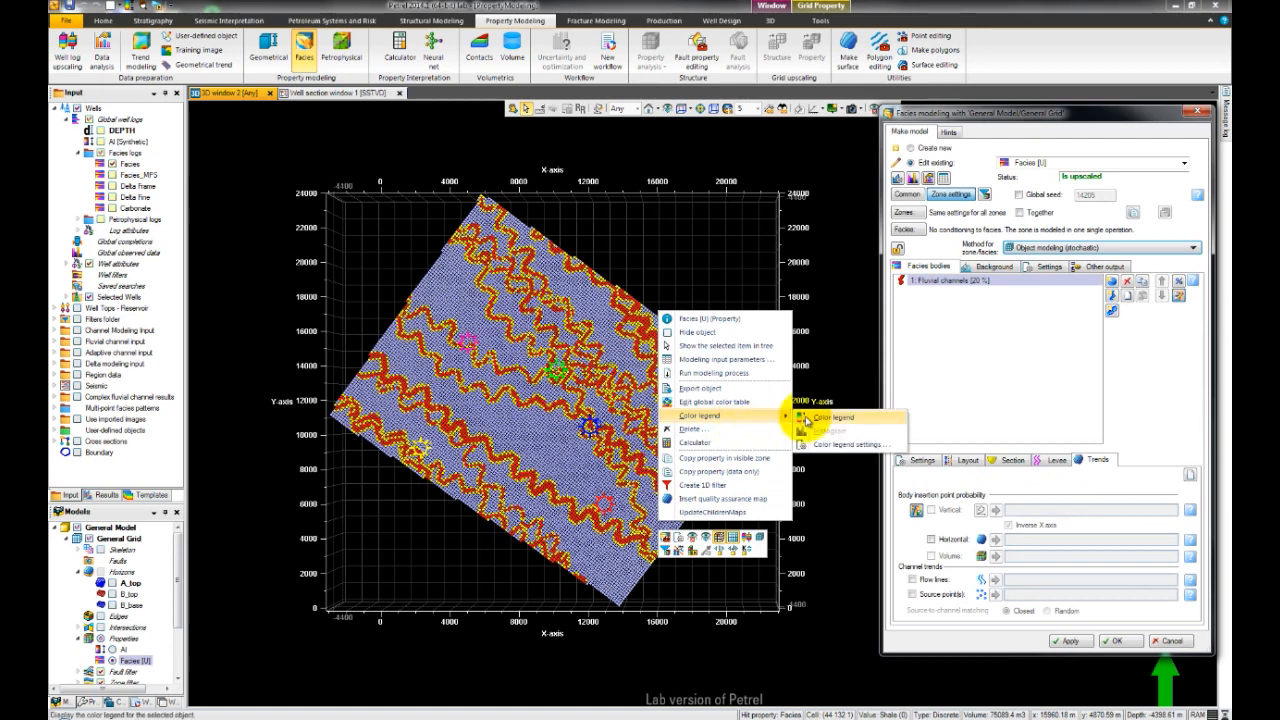
{"action": "left_click", "coordinate": [806, 418]}
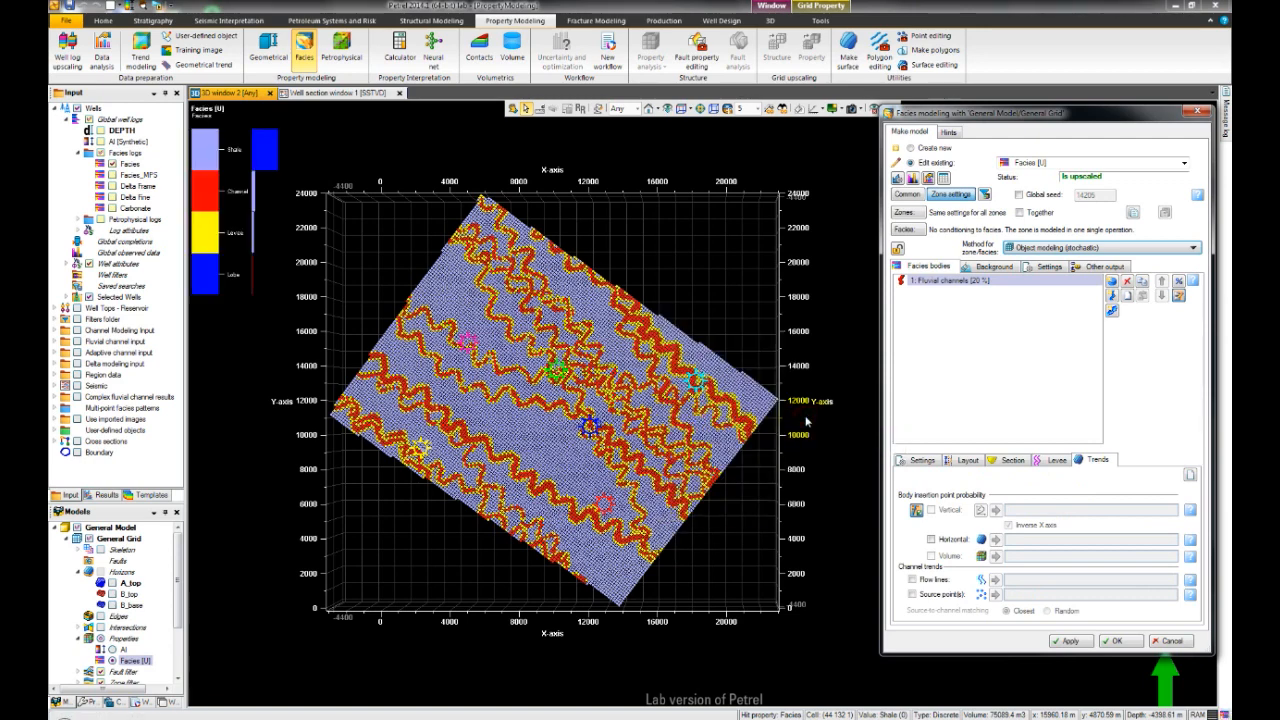
{"action": "right_click", "coordinate": [750, 408]}
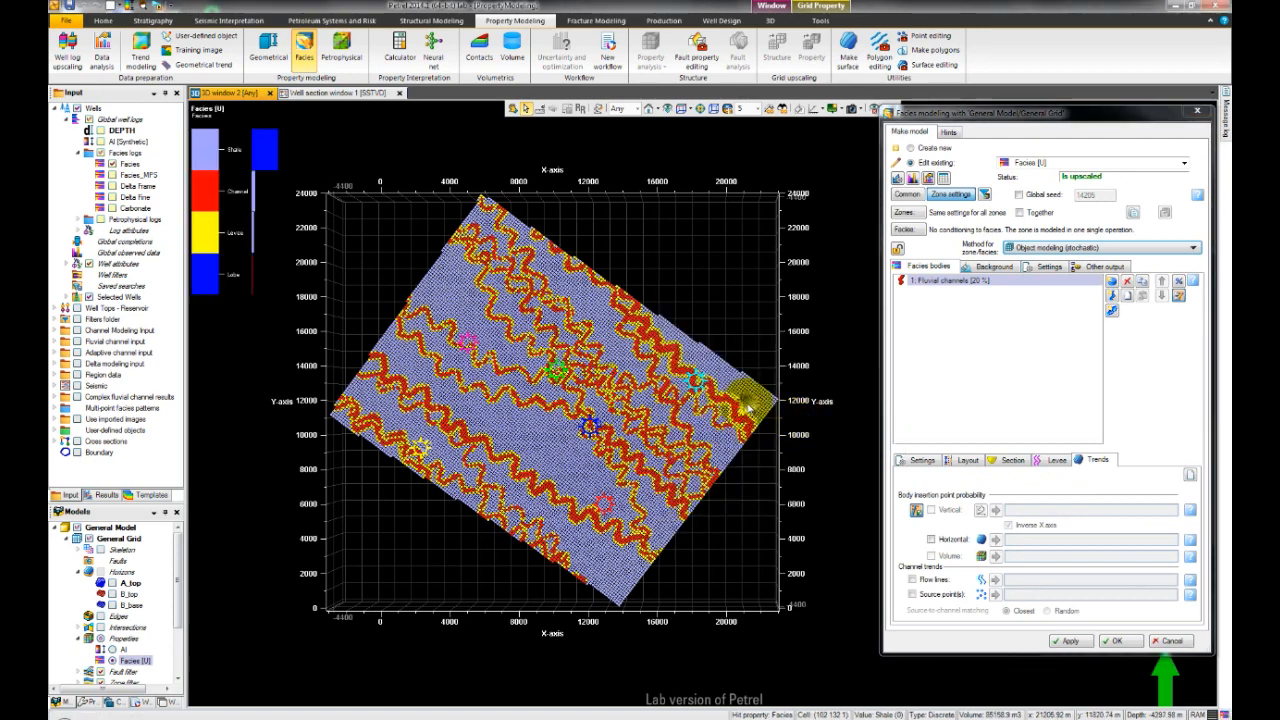
{"action": "left_click", "coordinate": [835, 387]}
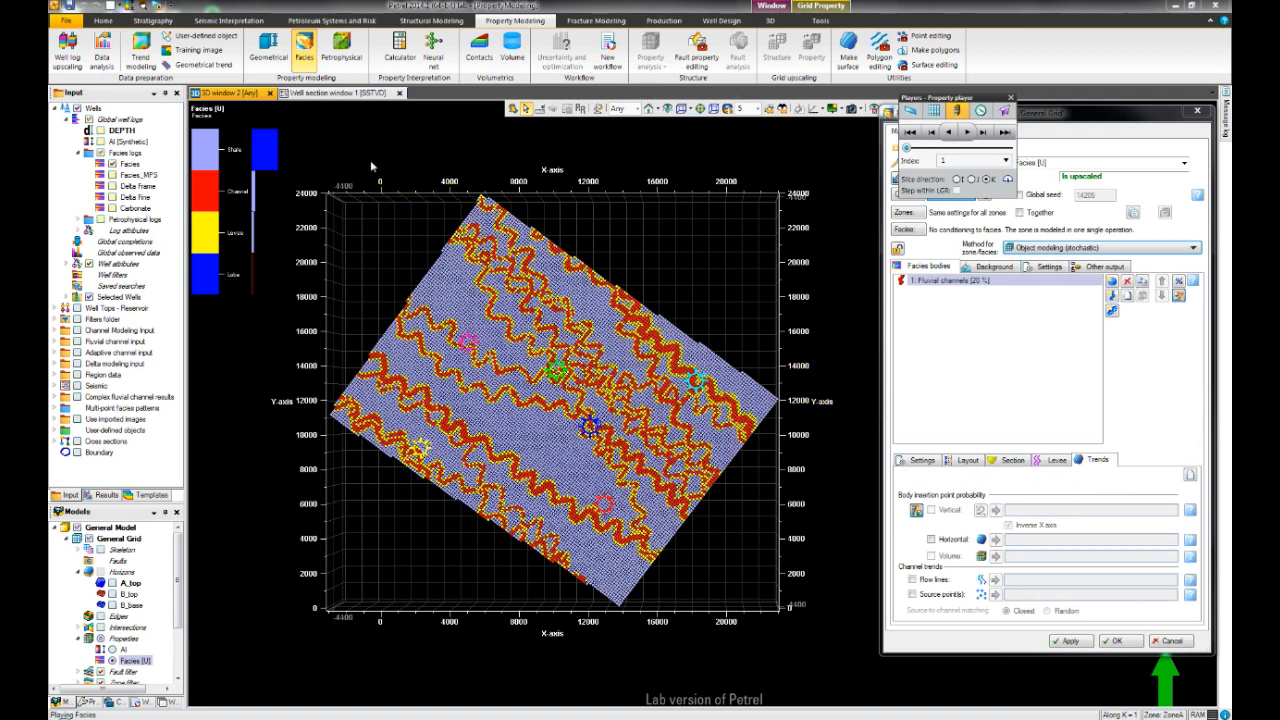
- Apply a visual value filter on Facies [U] that shows only the Channel and Levee cells
{"action": "left_click", "coordinate": [103, 21]}
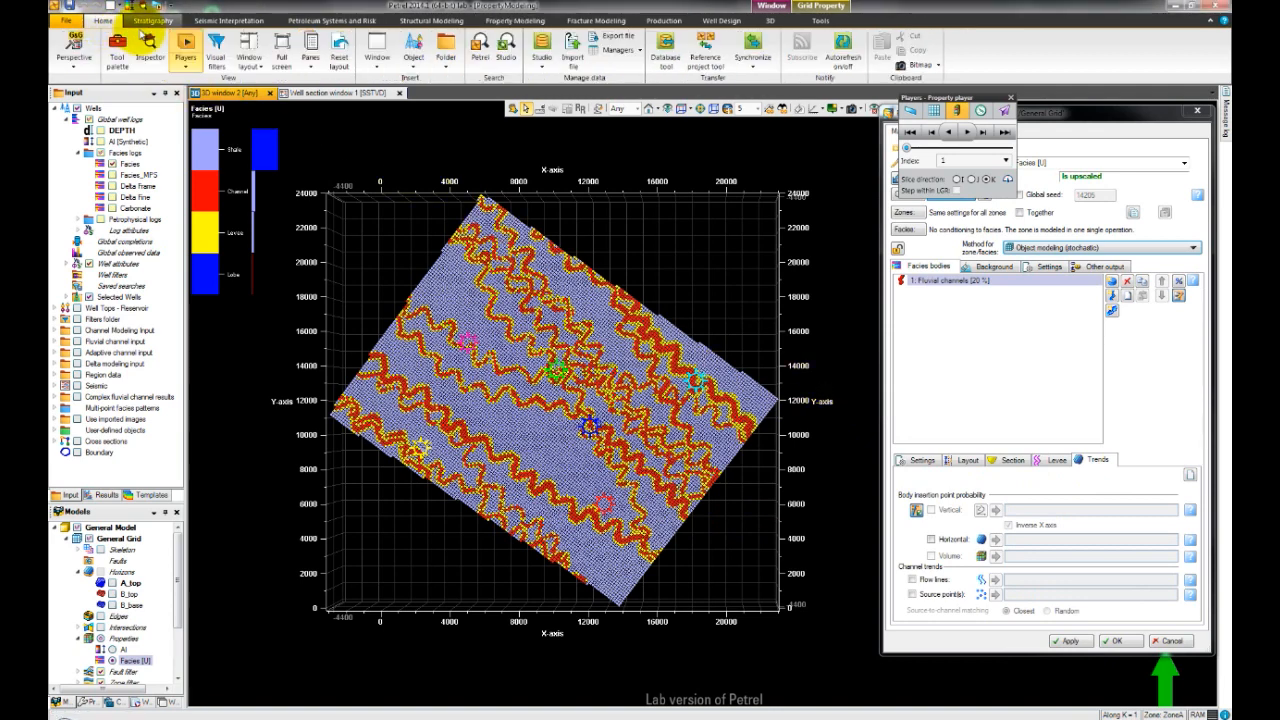
{"action": "left_click", "coordinate": [216, 48]}
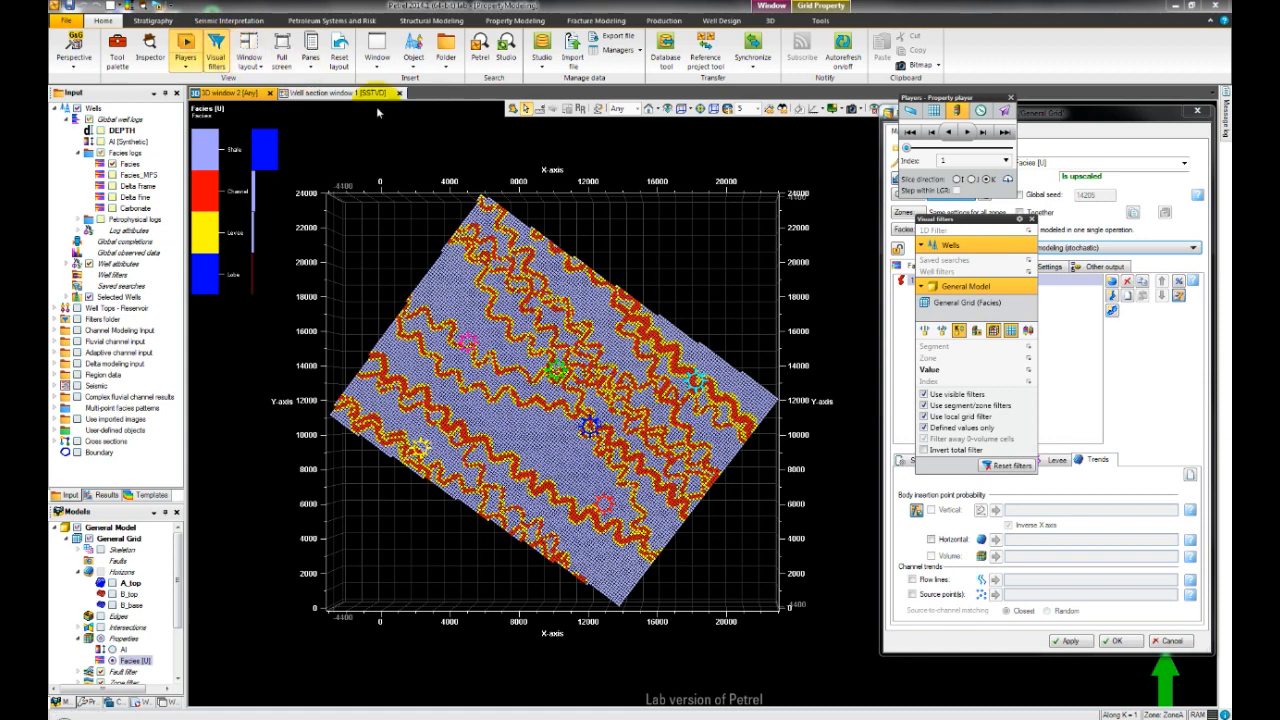
{"action": "left_click_drag", "start_coordinate": [966, 225], "coordinate": [798, 128]}
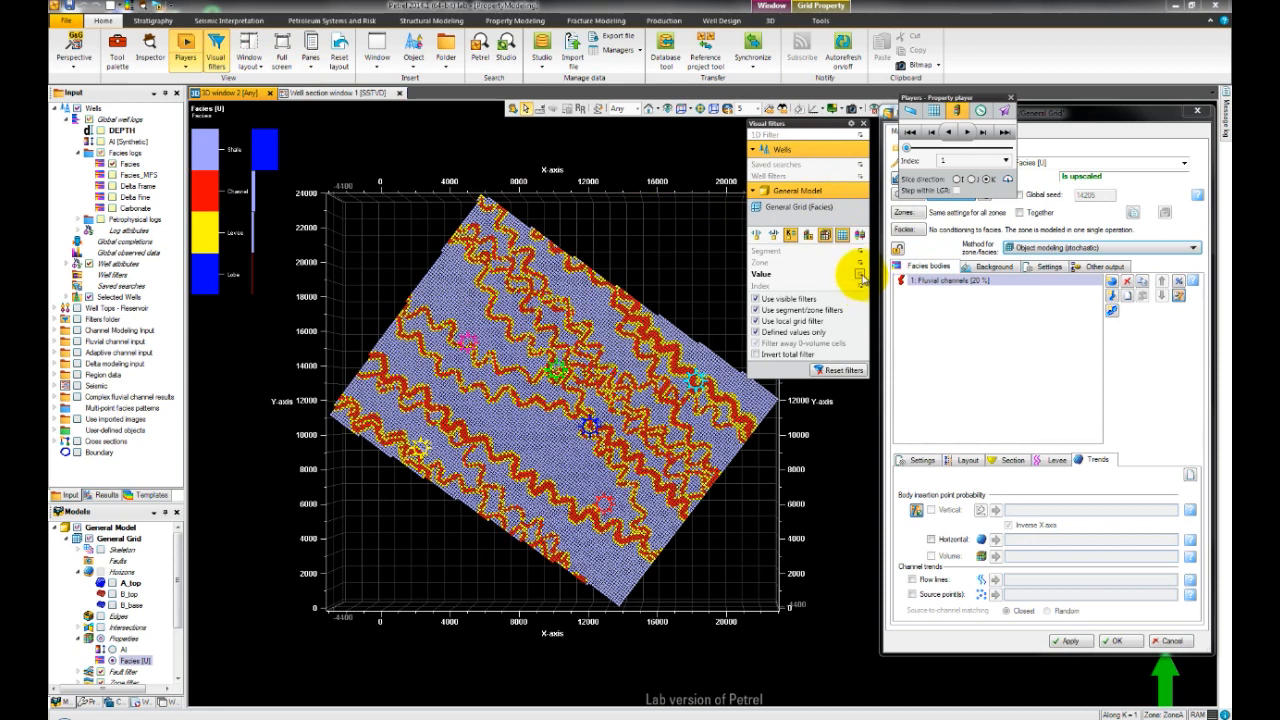
{"action": "left_click", "coordinate": [860, 285]}
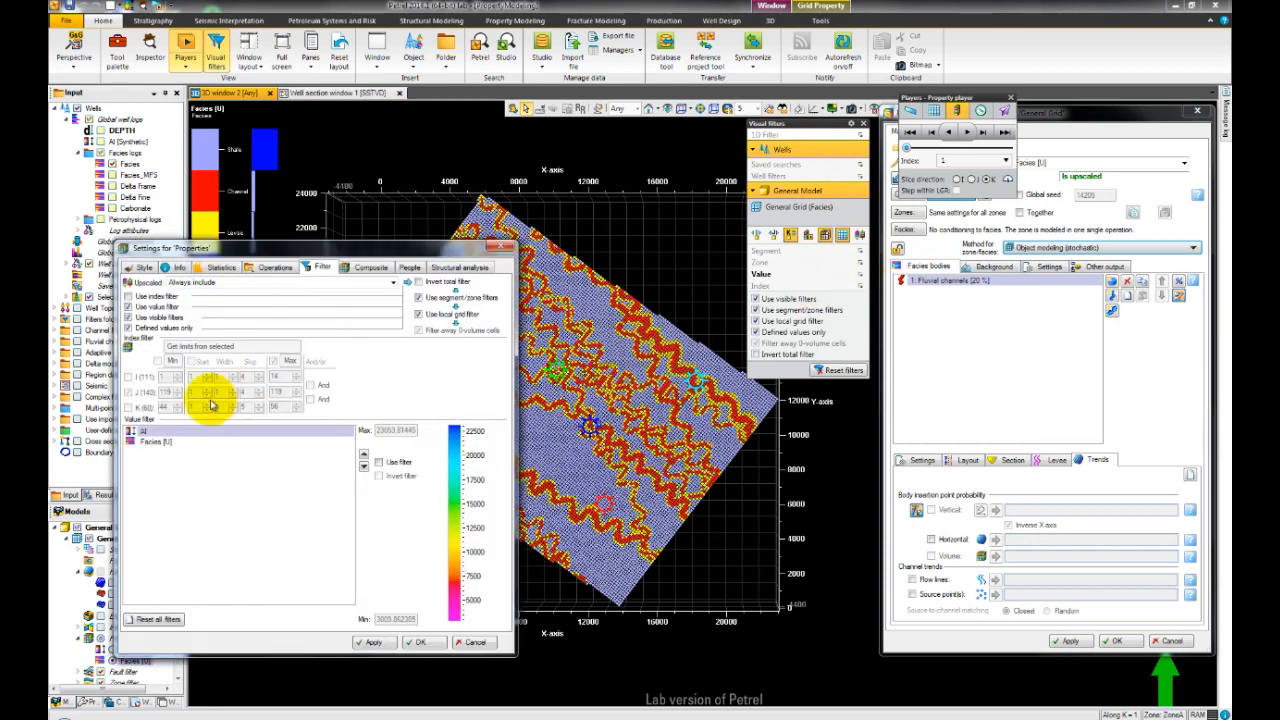
{"action": "left_click", "coordinate": [160, 442]}
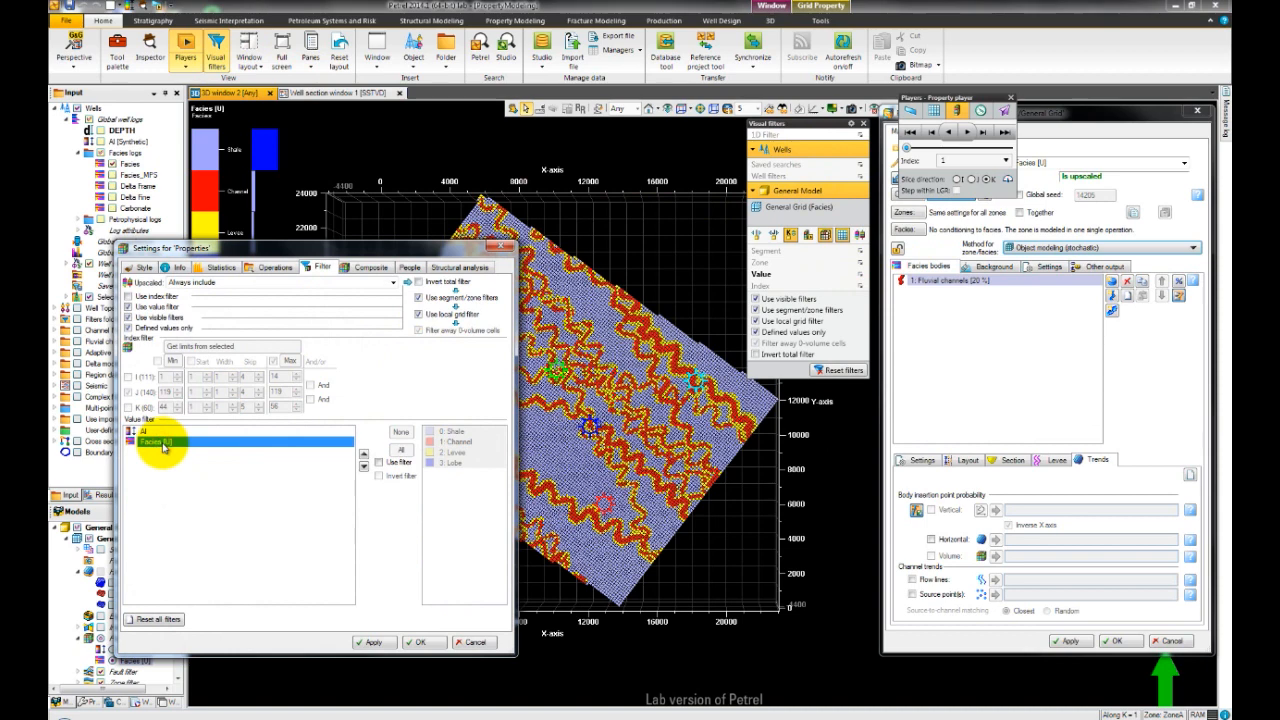
{"action": "left_click", "coordinate": [398, 462]}
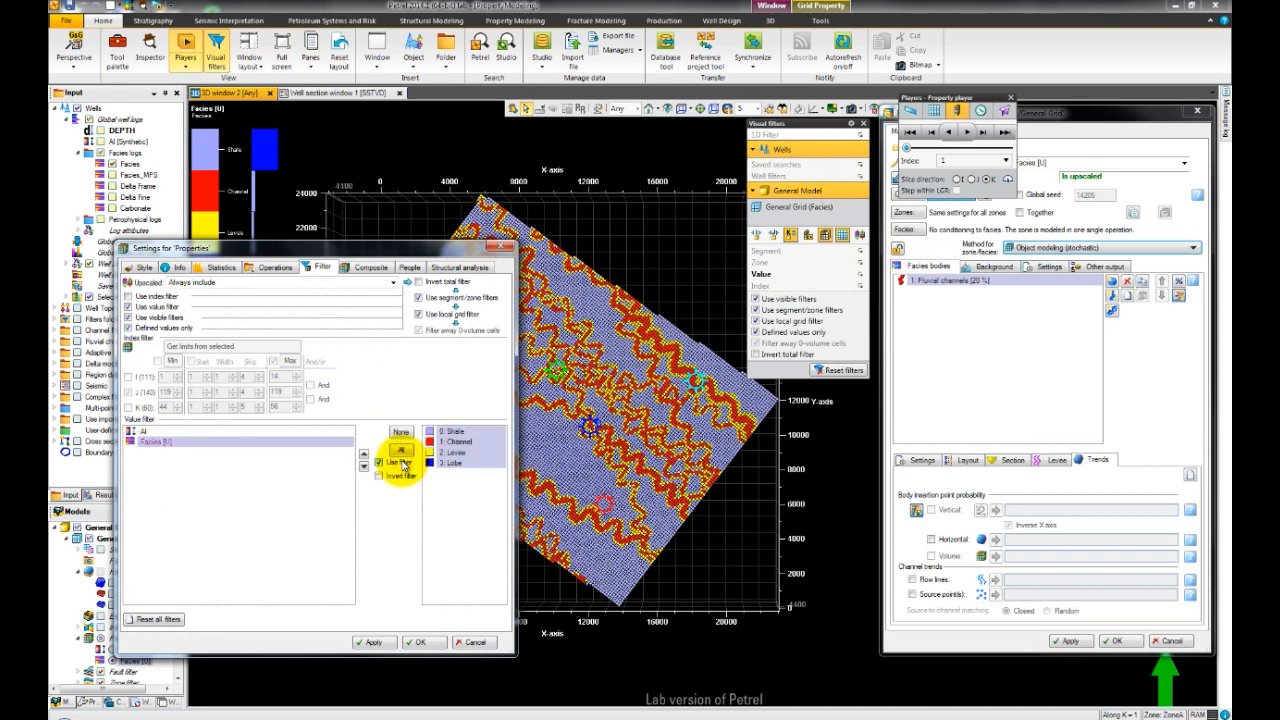
{"action": "left_click", "coordinate": [466, 445]}
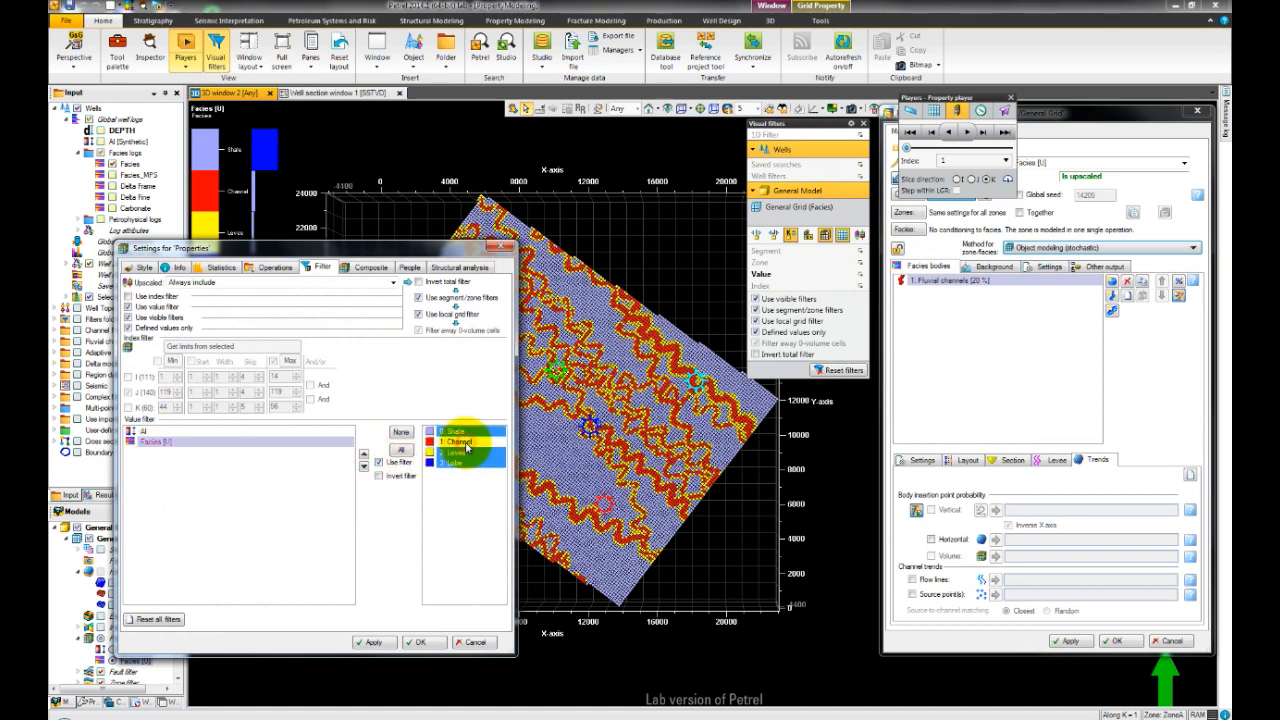
{"action": "left_click", "coordinate": [466, 446]}
{"action": "left_click", "coordinate": [459, 433]}
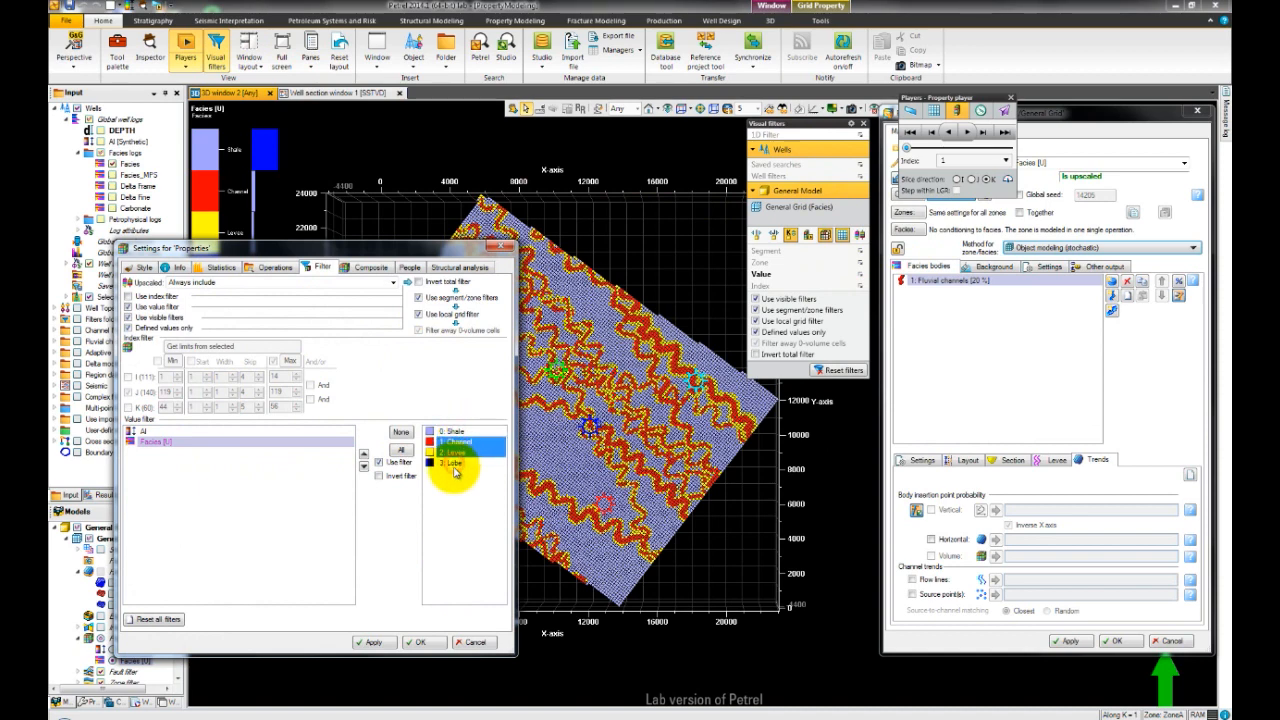
{"action": "left_click", "coordinate": [381, 643]}
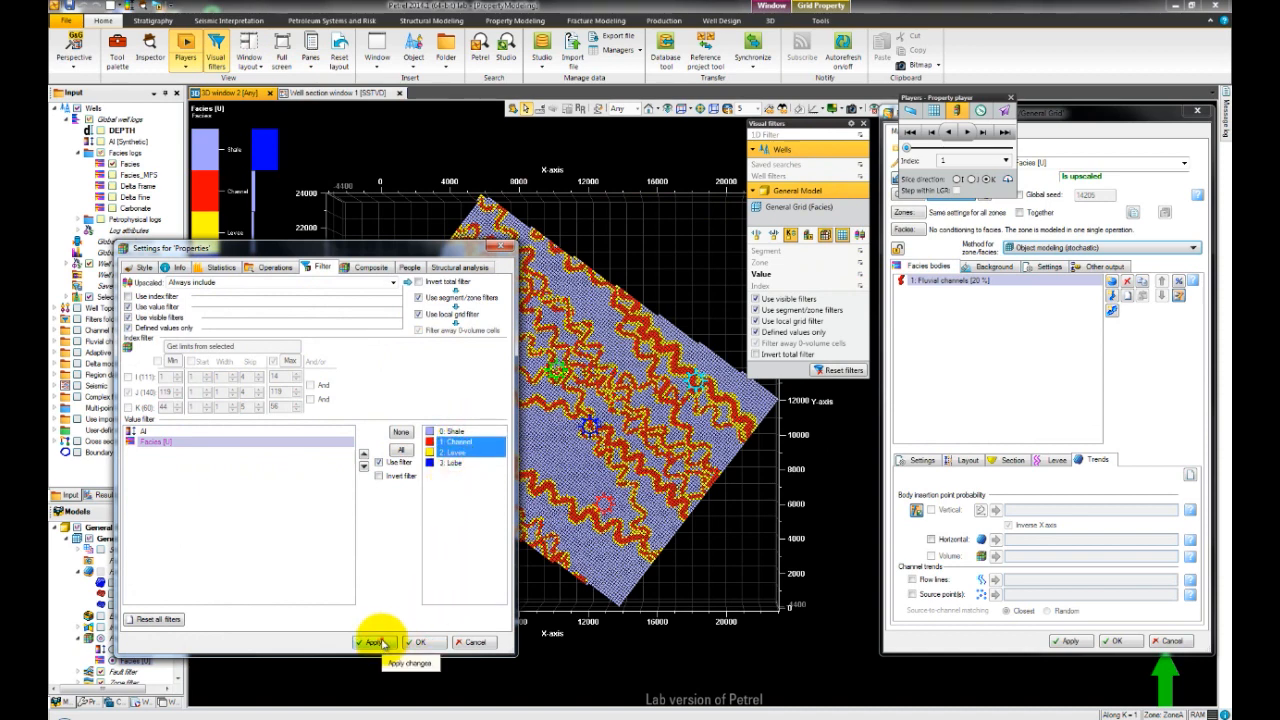
{"action": "left_click", "coordinate": [471, 642]}
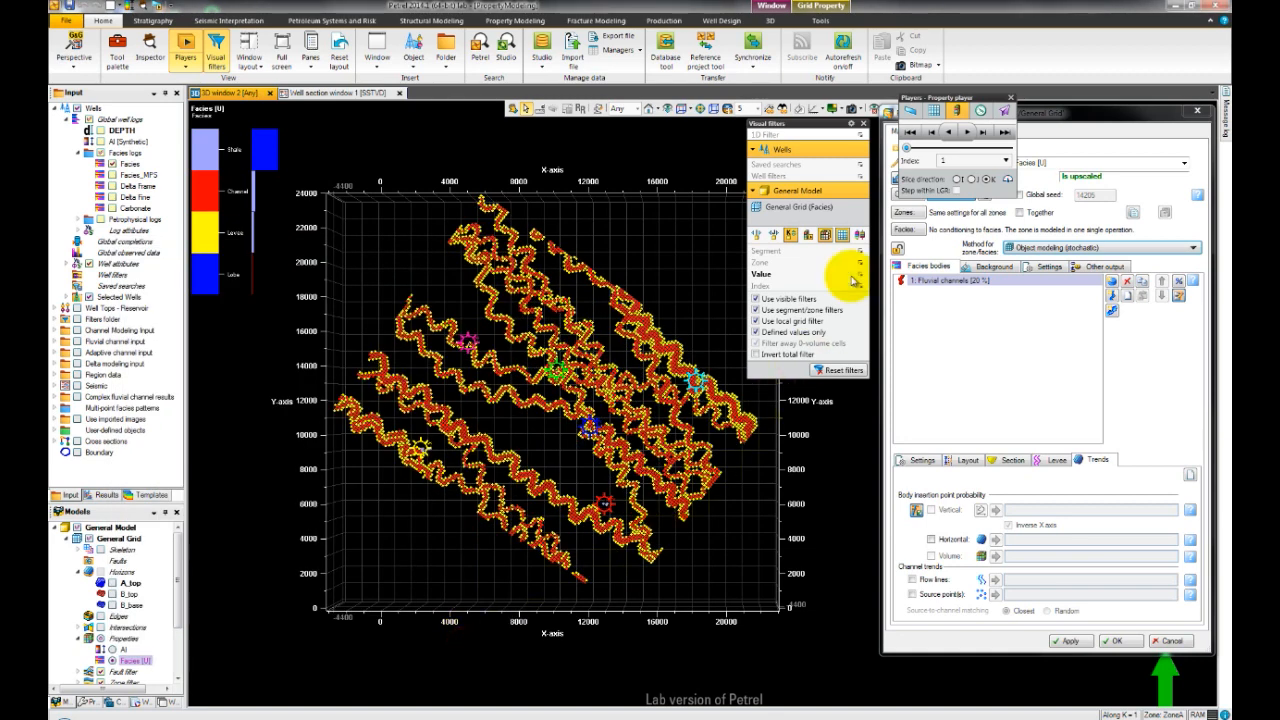
- Move through the K layers of the filtered facies model to layer 45
{"action": "left_click_drag", "start_coordinate": [907, 147], "coordinate": [930, 148]}
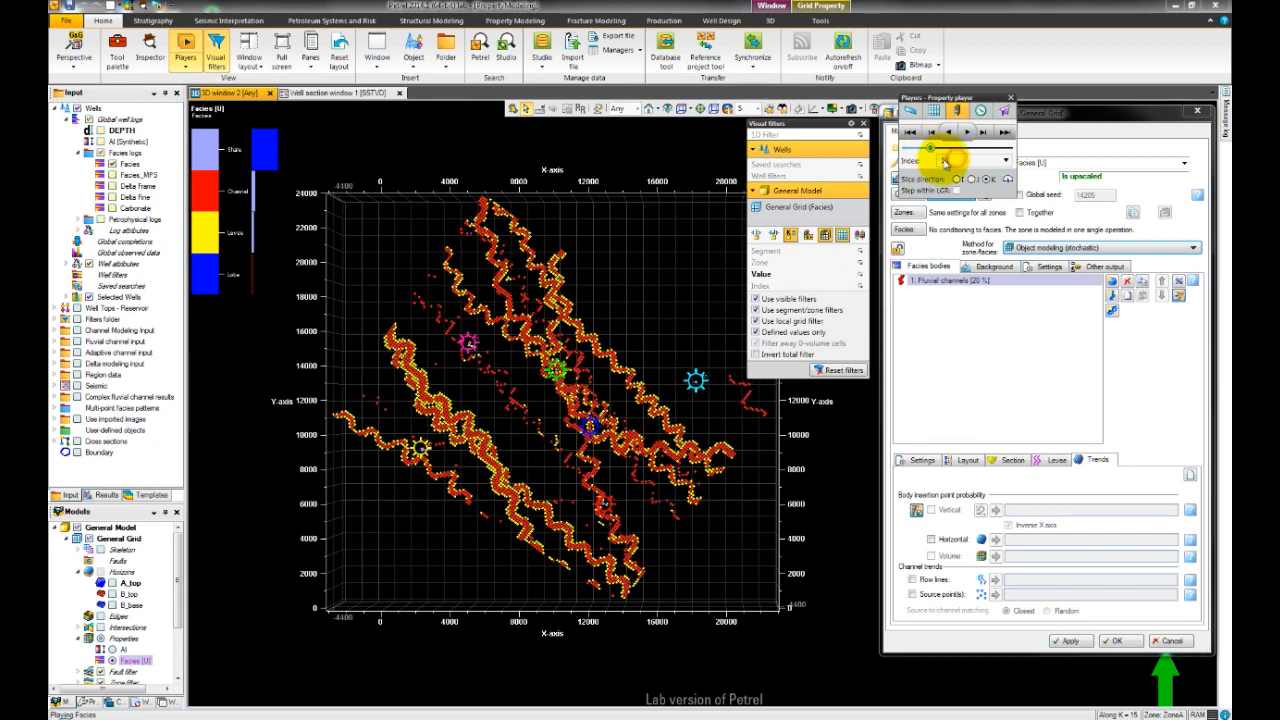
{"action": "type", "text": "45"}
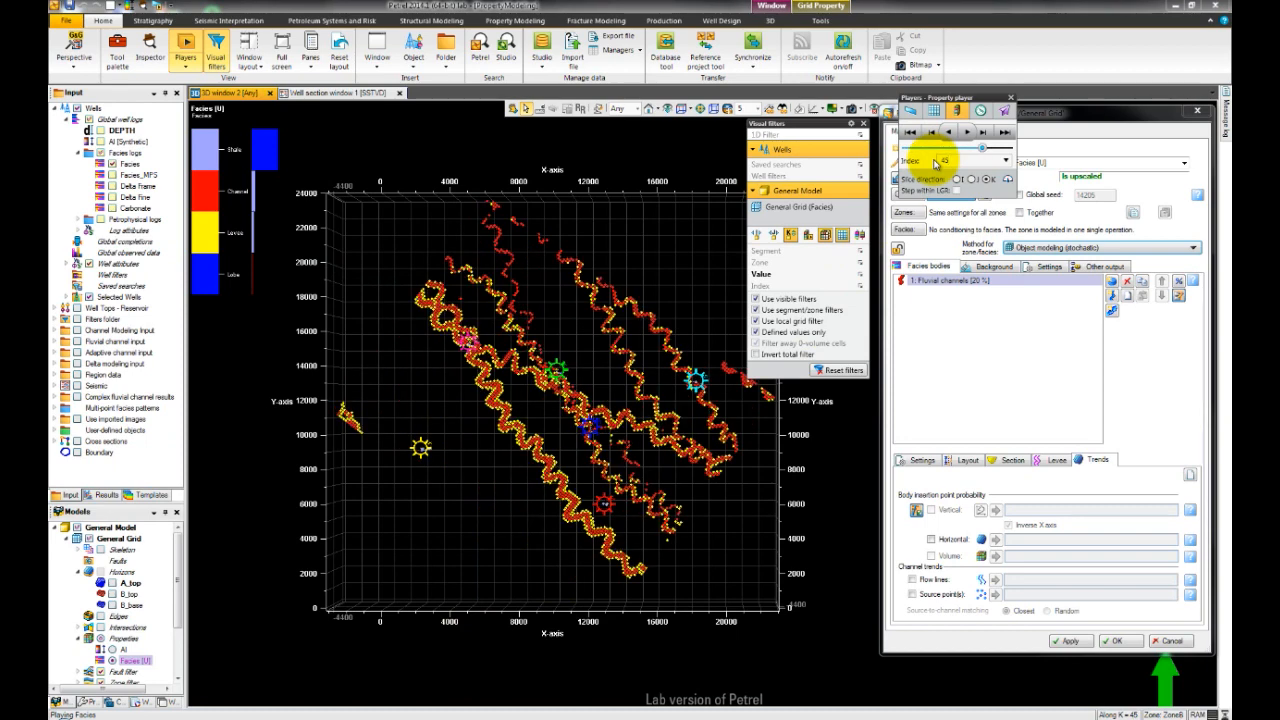
- Reset all visual filters and turn the grid cell lines back on
{"action": "left_click", "coordinate": [843, 371]}
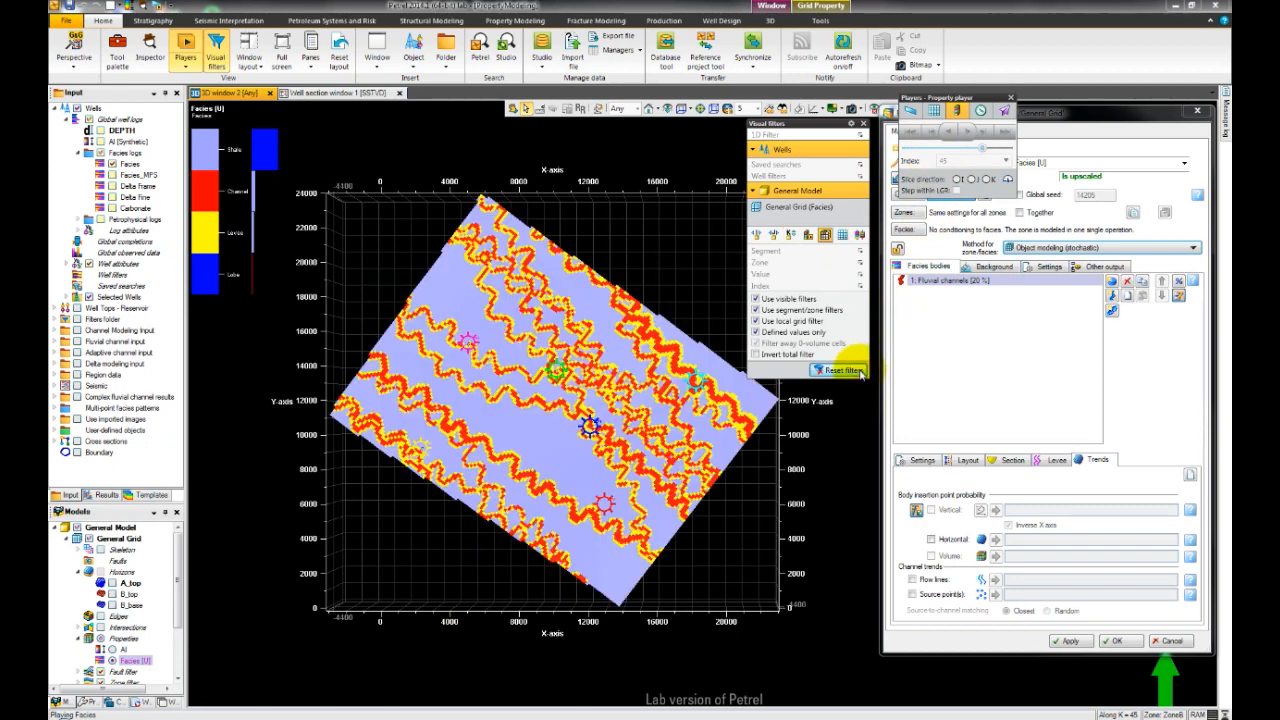
{"action": "left_click", "coordinate": [844, 234]}
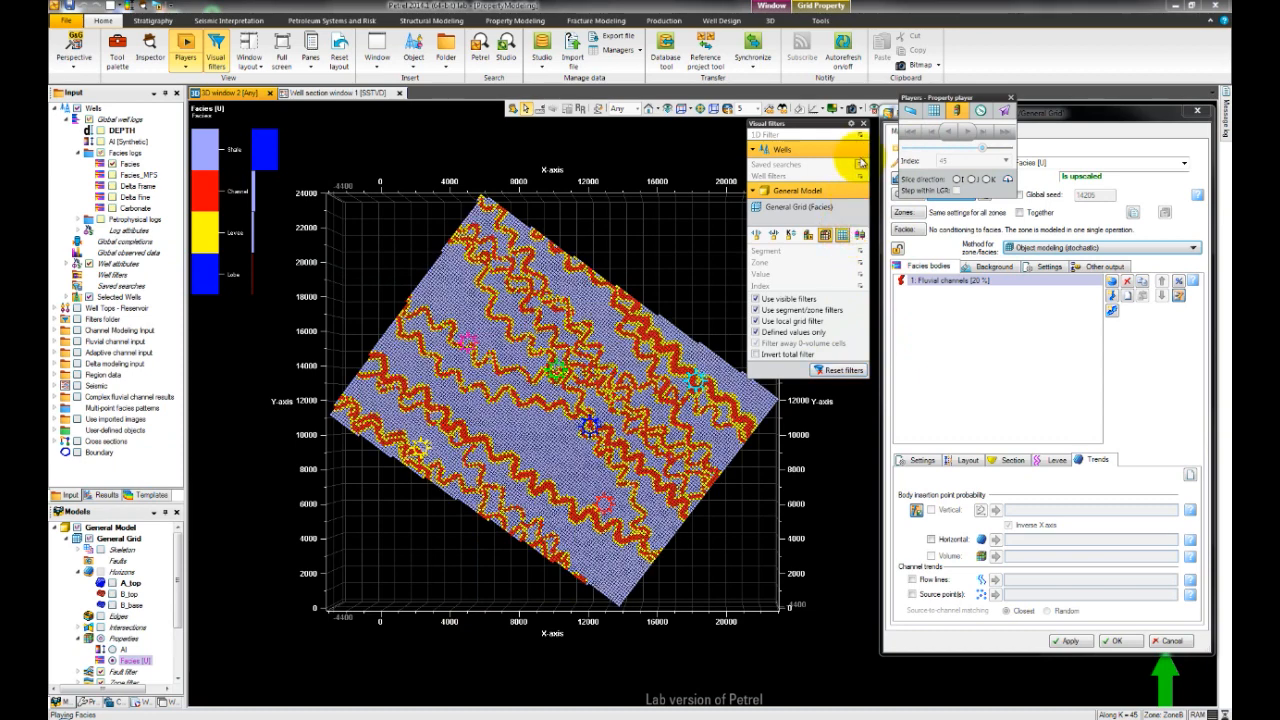
{"action": "left_click", "coordinate": [863, 124]}
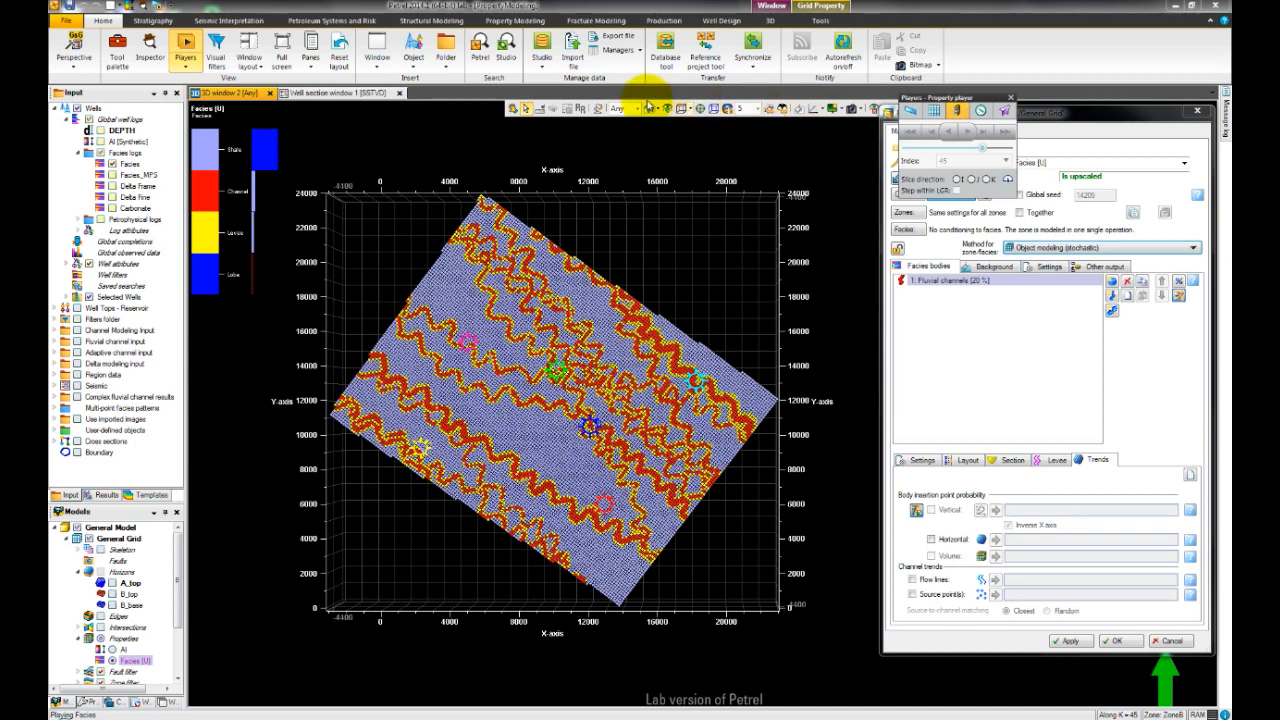
- Start a new polygon set in polygon editing with its points hidden, and display the AI property in the 3D view
{"action": "left_click", "coordinate": [510, 22]}
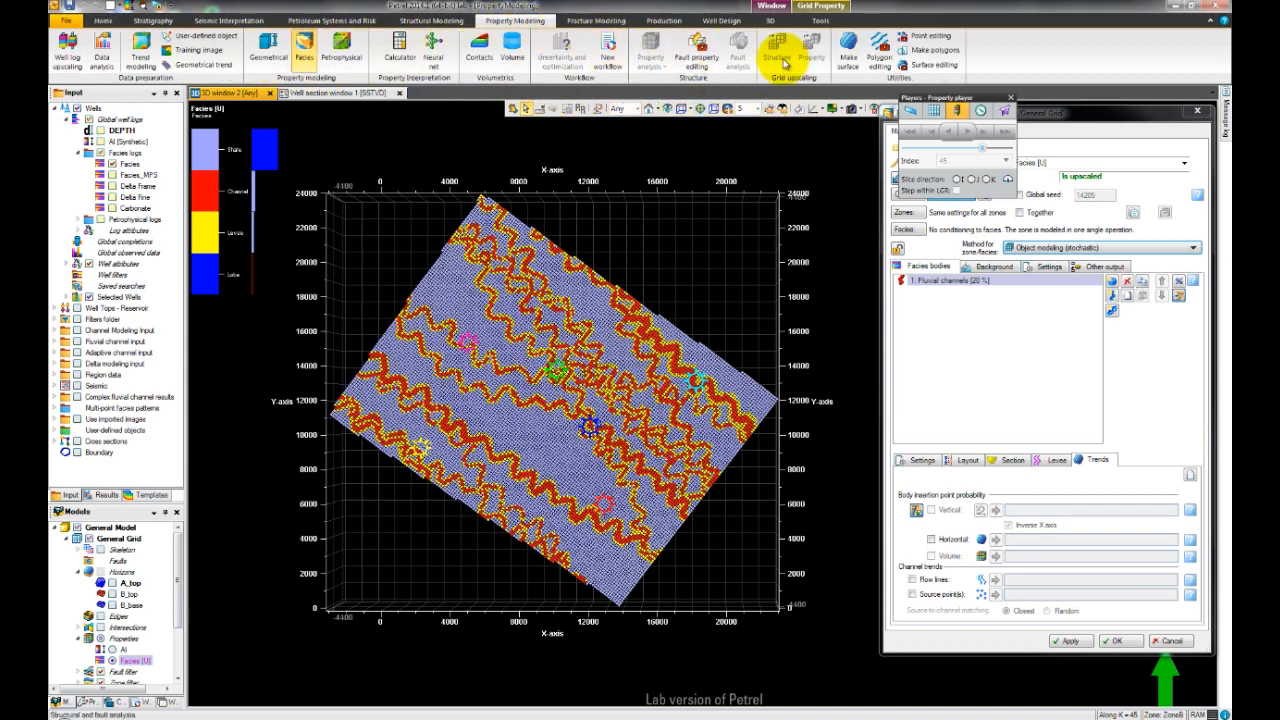
{"action": "left_click", "coordinate": [880, 55]}
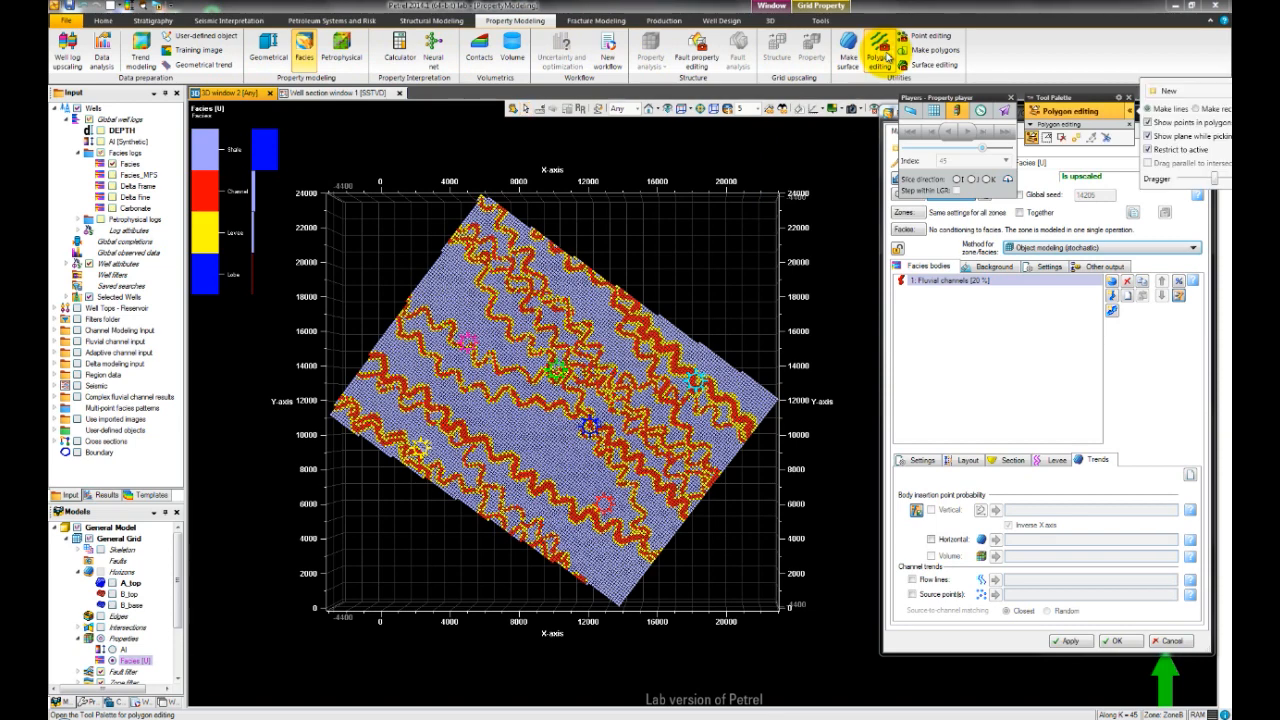
{"action": "left_click_drag", "start_coordinate": [1042, 97], "coordinate": [797, 110]}
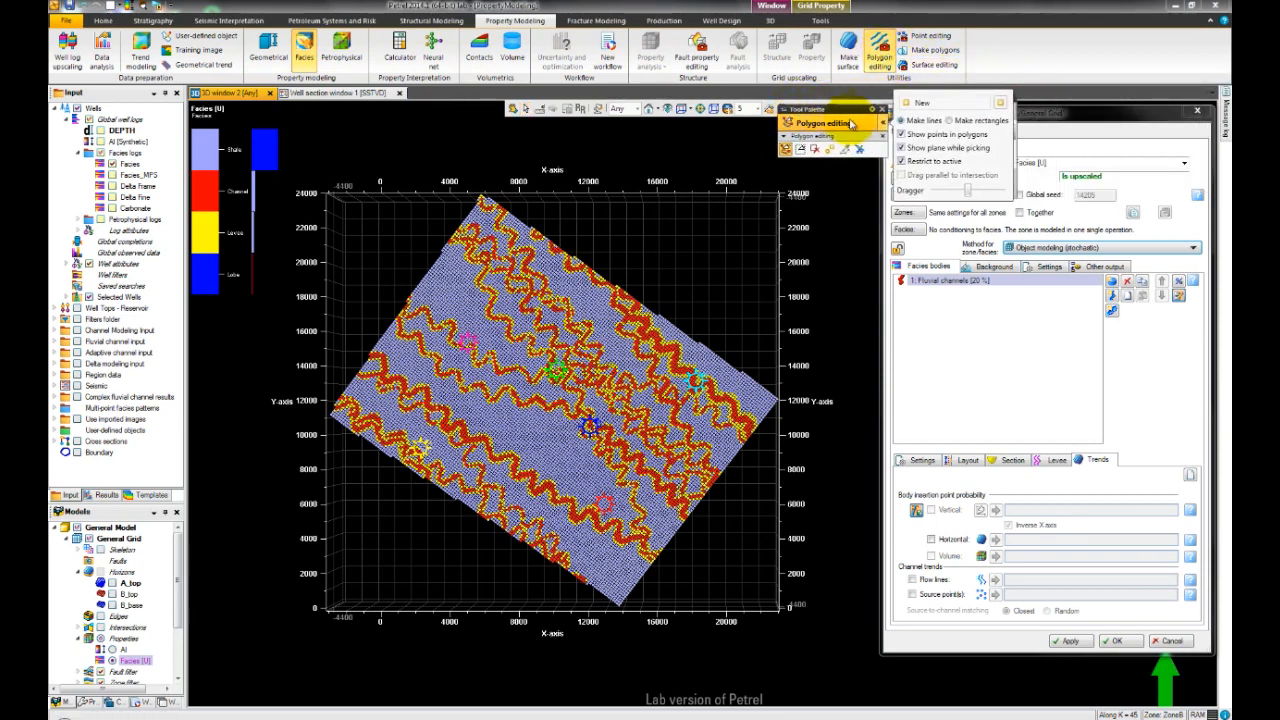
{"action": "left_click", "coordinate": [902, 134]}
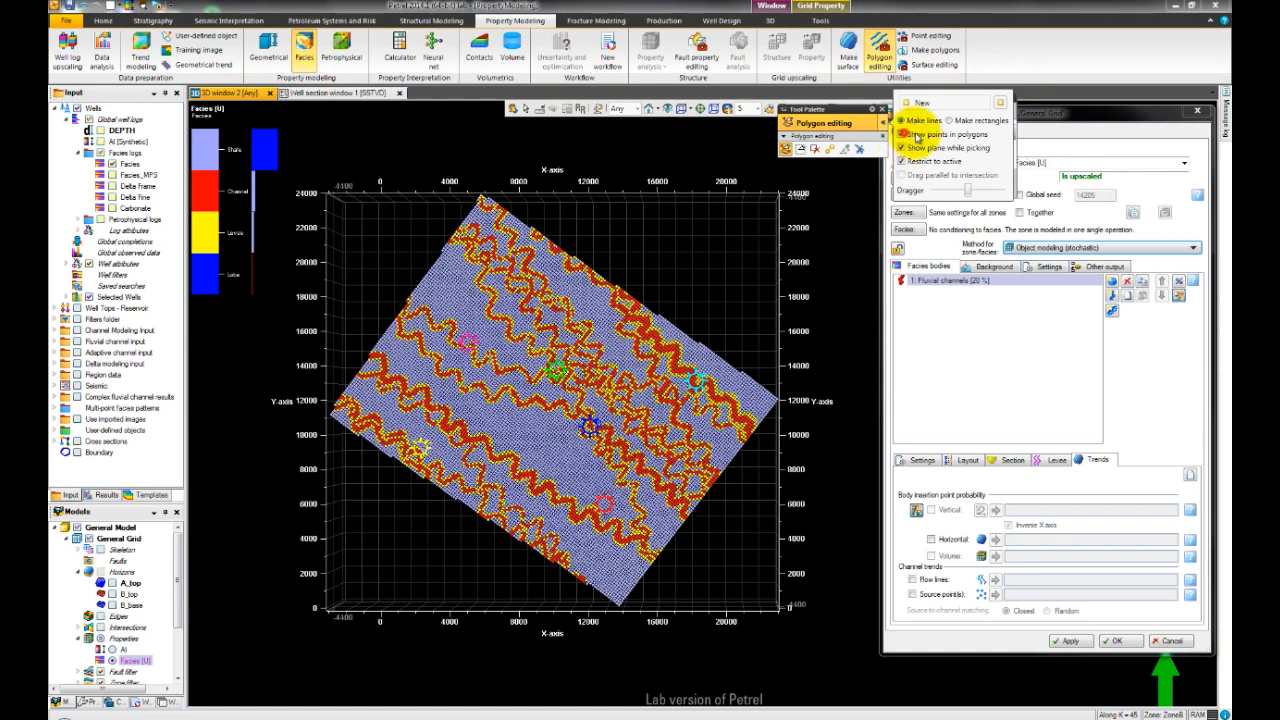
{"action": "left_click", "coordinate": [998, 105]}
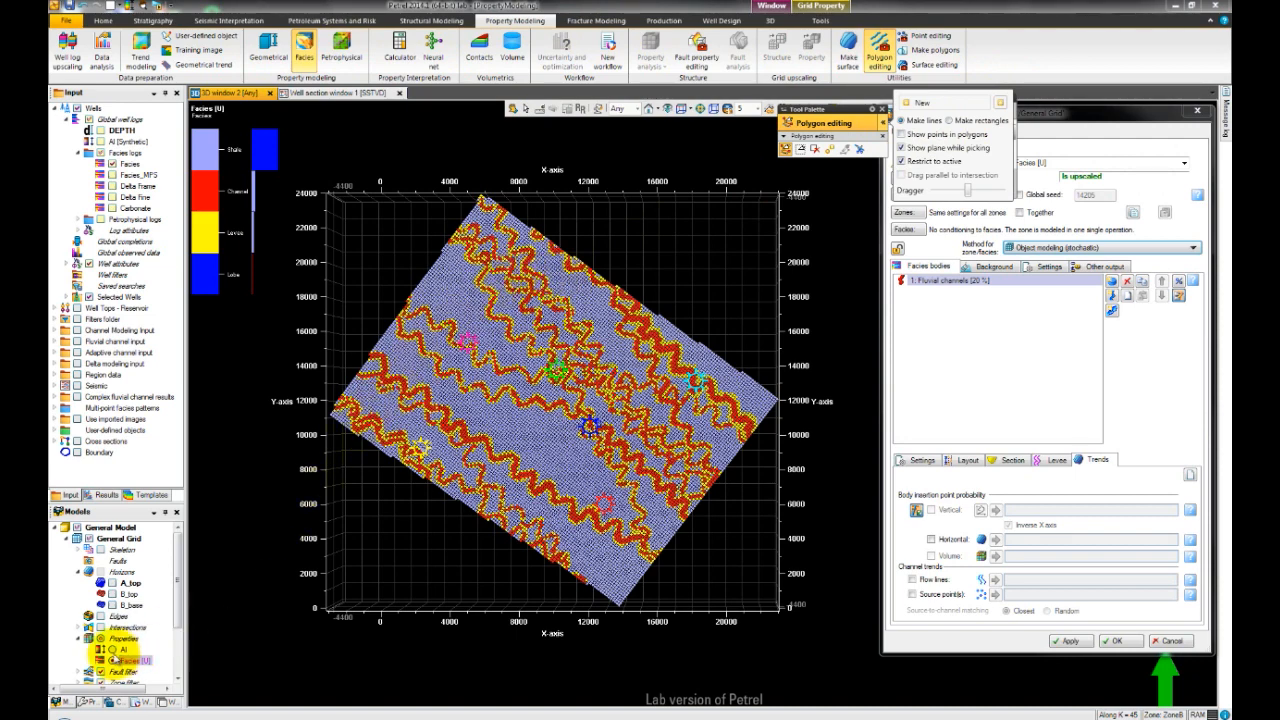
{"action": "left_click", "coordinate": [112, 650]}
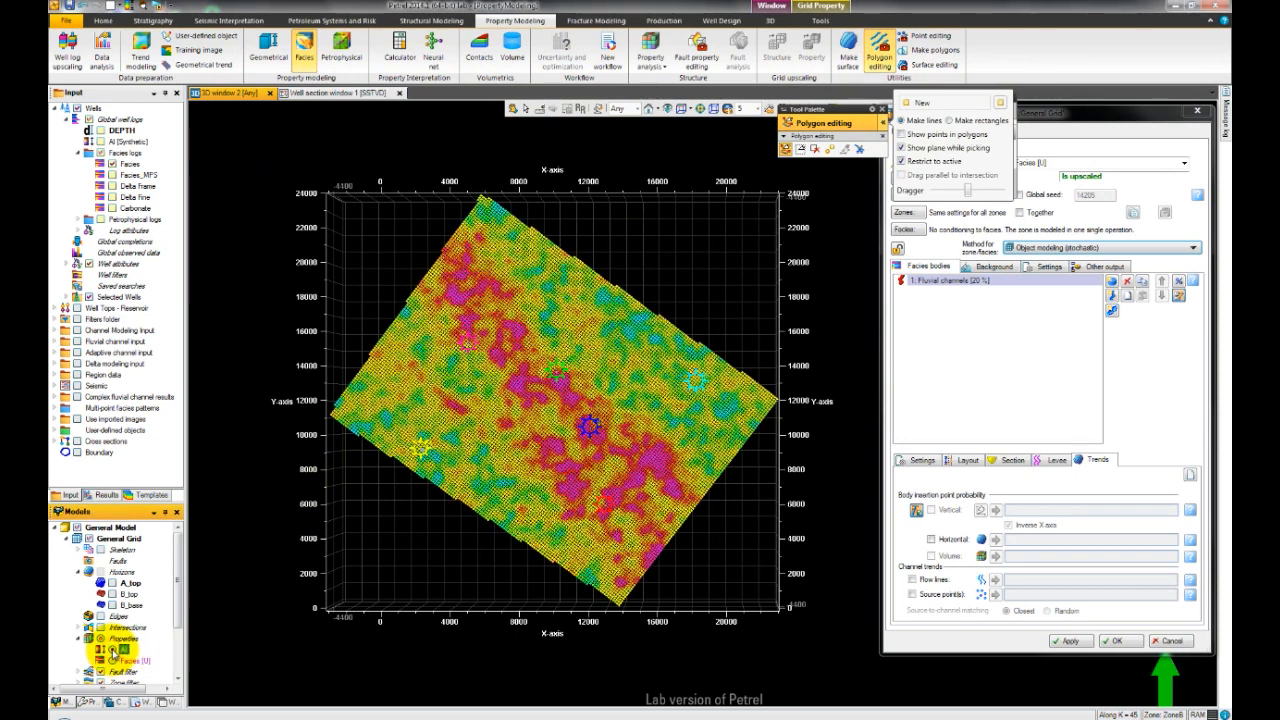
- Digitize a polyline all around the diagonal red and magenta band of the AI property, leaving a wide margin
{"action": "left_click", "coordinate": [430, 285]}
{"action": "left_click", "coordinate": [458, 366]}
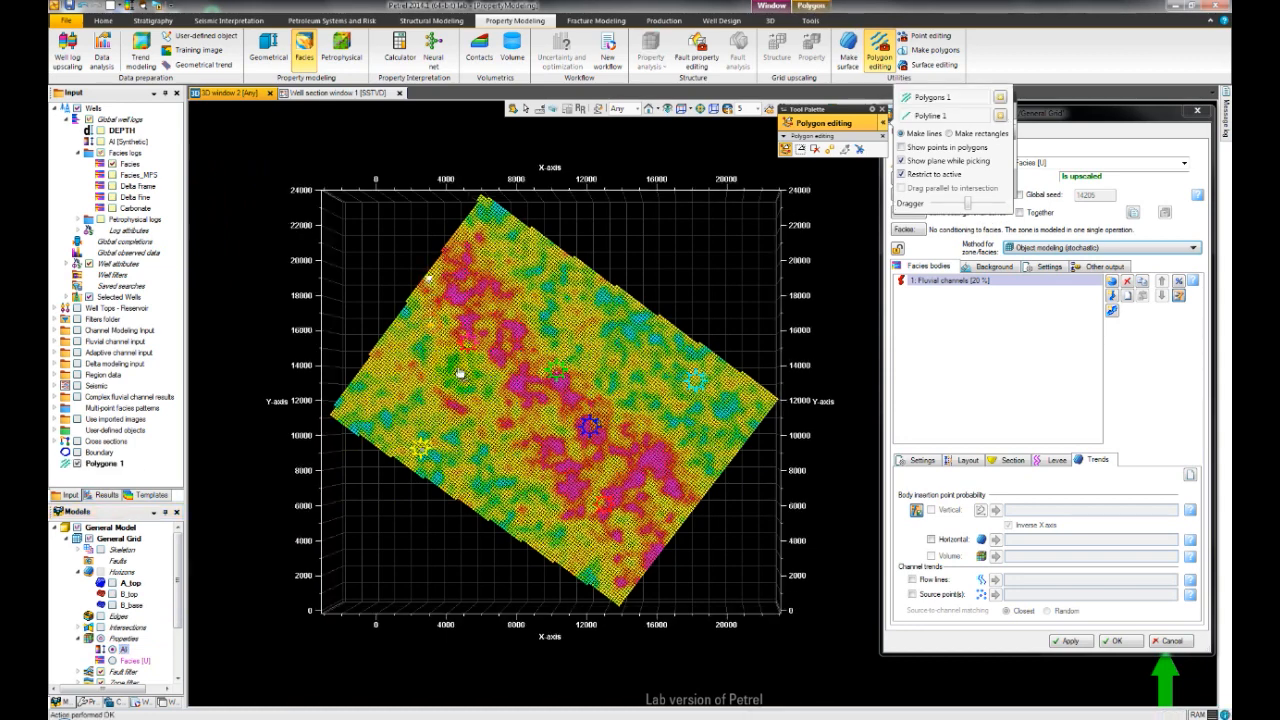
{"action": "left_click", "coordinate": [493, 404]}
{"action": "left_click", "coordinate": [502, 447]}
{"action": "left_click", "coordinate": [539, 503]}
{"action": "left_click", "coordinate": [594, 548]}
{"action": "left_click", "coordinate": [621, 583]}
{"action": "left_click", "coordinate": [653, 554]}
{"action": "left_click", "coordinate": [700, 485]}
{"action": "left_click", "coordinate": [690, 439]}
{"action": "left_click", "coordinate": [652, 417]}
{"action": "left_click", "coordinate": [604, 375]}
{"action": "left_click", "coordinate": [536, 299]}
{"action": "left_click", "coordinate": [506, 260]}
{"action": "left_click", "coordinate": [479, 229]}
{"action": "left_click", "coordinate": [457, 250]}
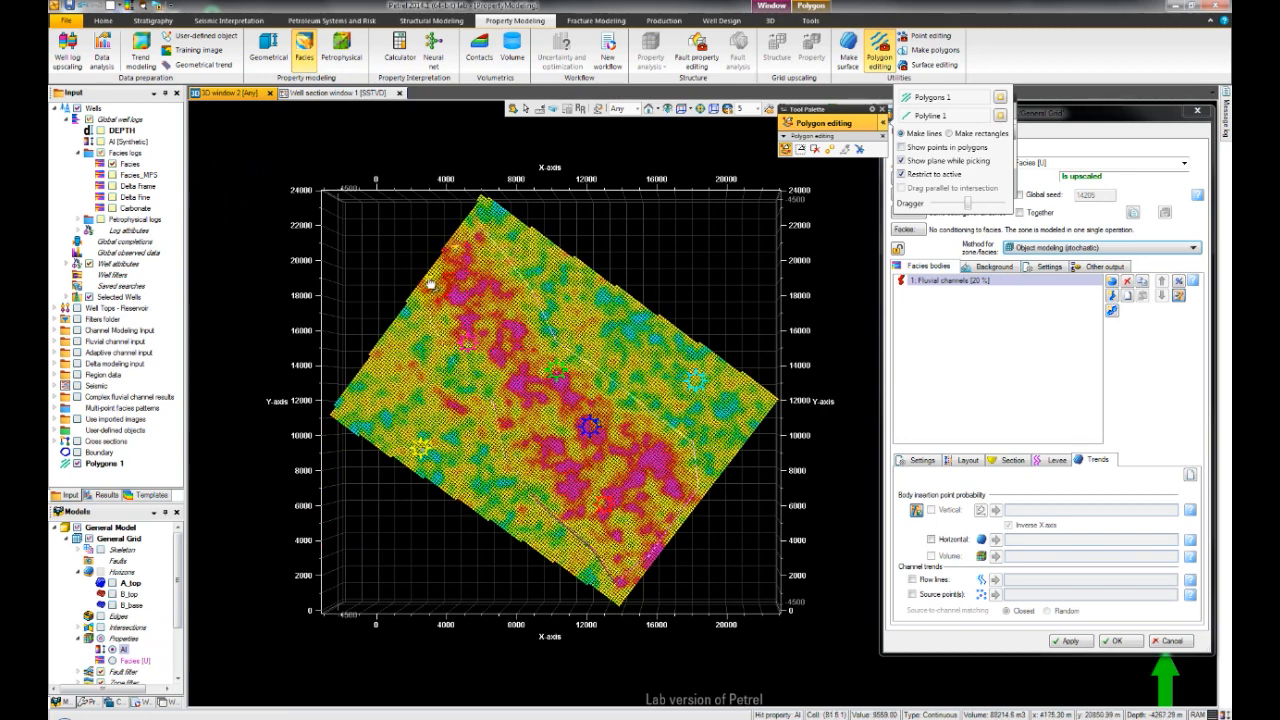
- Close the outer polyline around the AI band into a polygon
{"action": "right_click", "coordinate": [431, 282]}
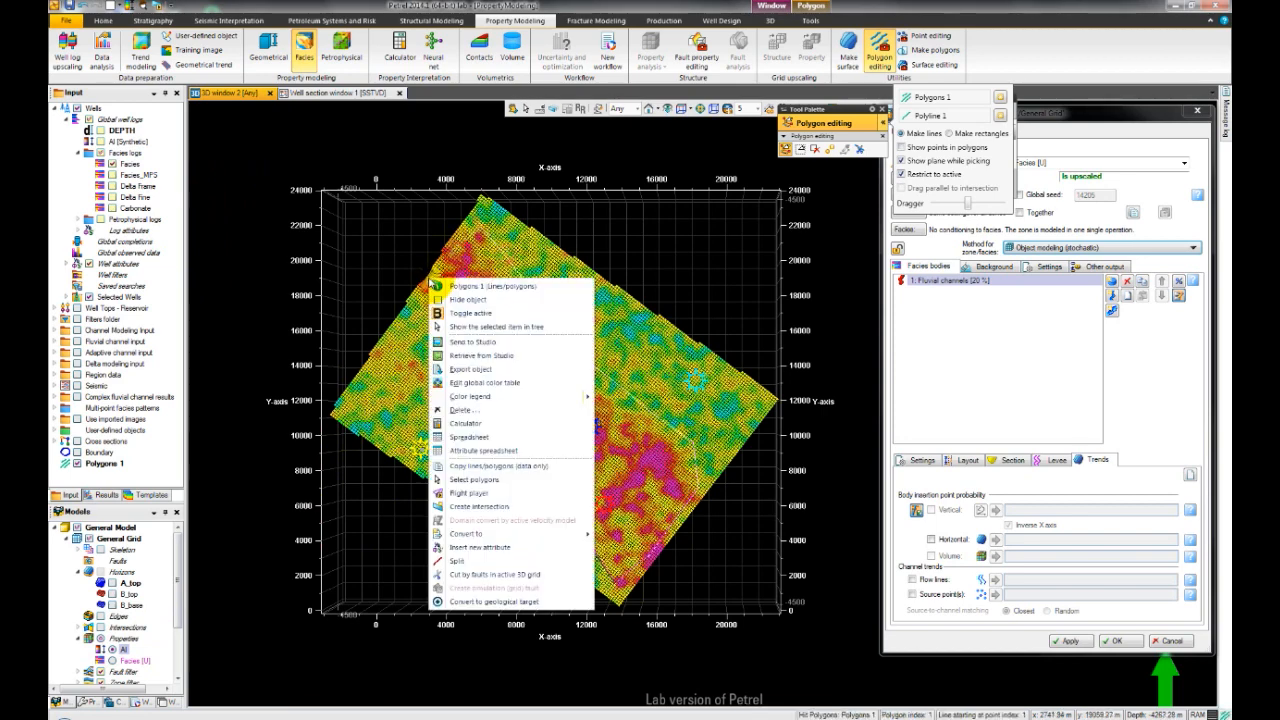
{"action": "key", "text": "Escape"}
{"action": "right_click", "coordinate": [432, 283]}
{"action": "key", "text": "Escape"}
{"action": "right_click", "coordinate": [432, 283]}
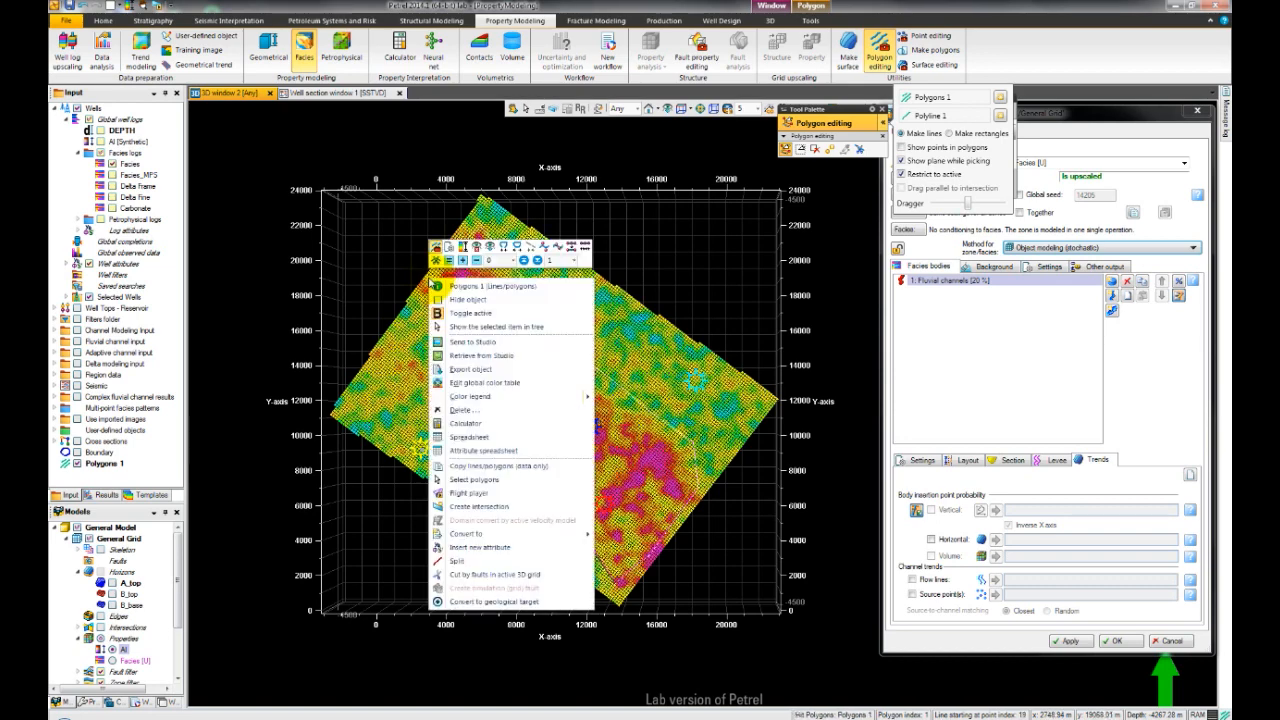
{"action": "left_click", "coordinate": [506, 247]}
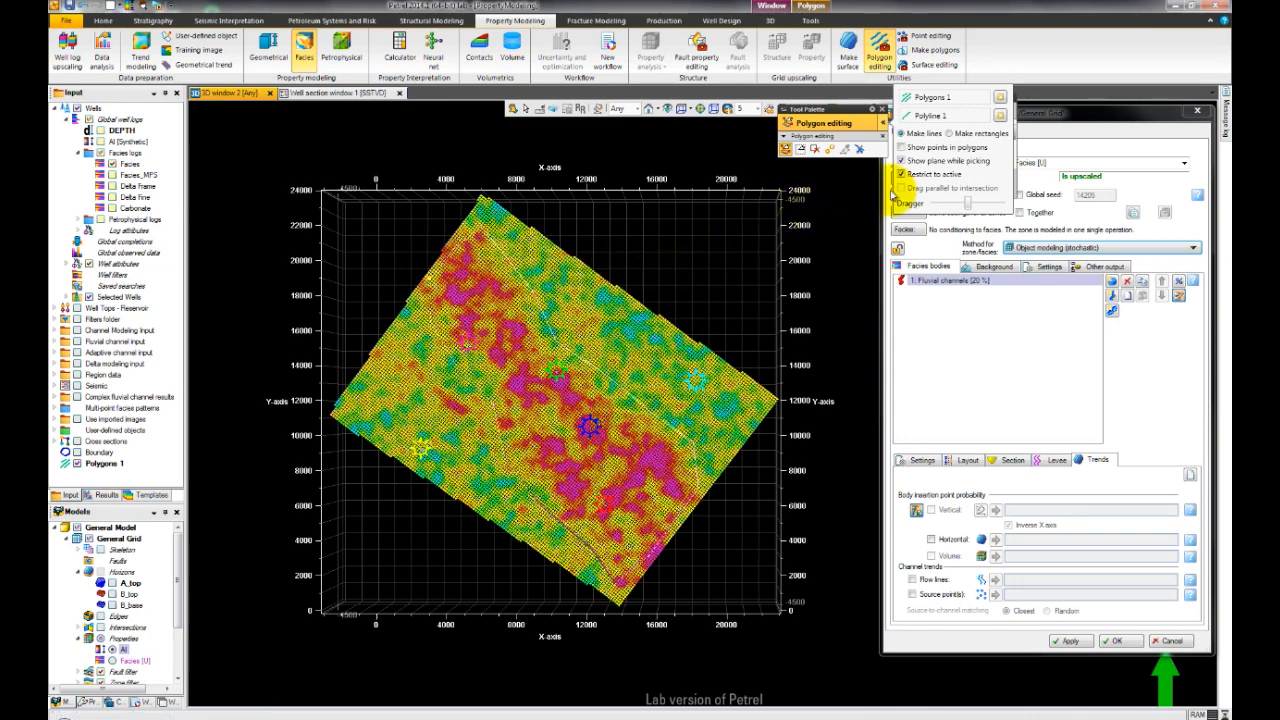
- Turn off the plane shown while picking and draw a second, smaller closed polygon along the core of the AI band
{"action": "left_click", "coordinate": [901, 161]}
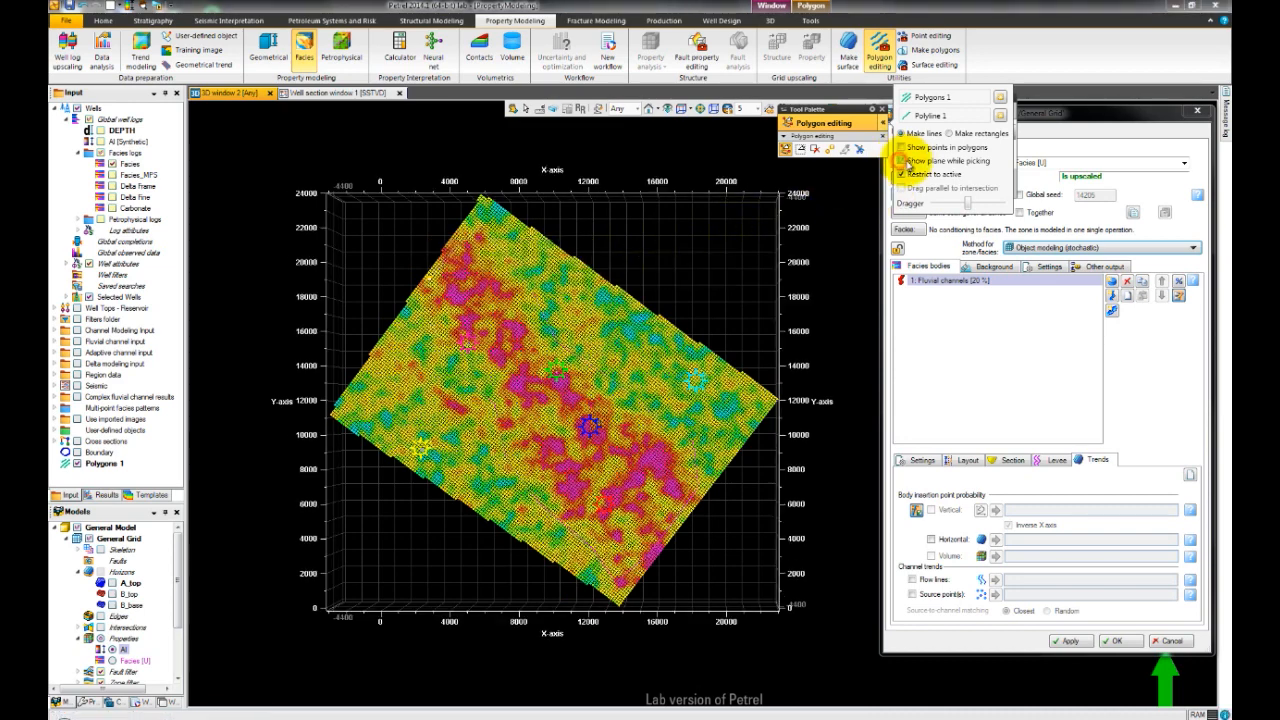
{"action": "left_click", "coordinate": [999, 117]}
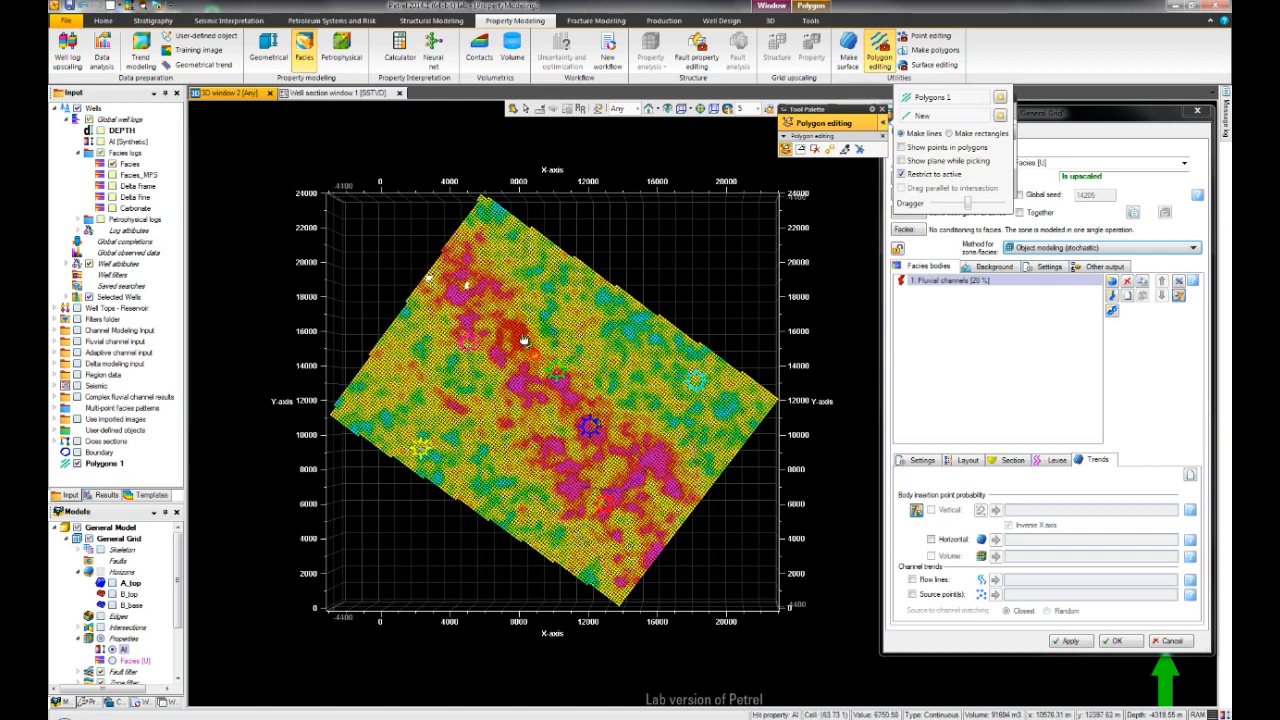
{"action": "right_click", "coordinate": [467, 289]}
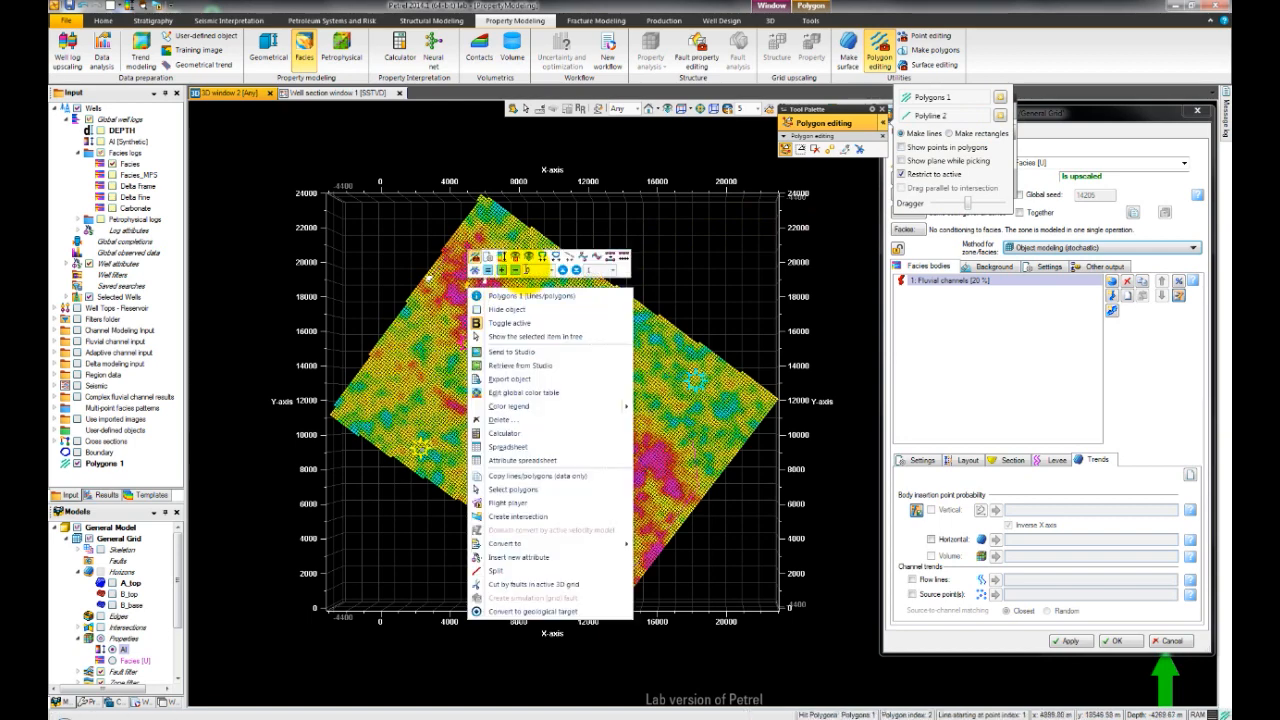
{"action": "left_click", "coordinate": [543, 260]}
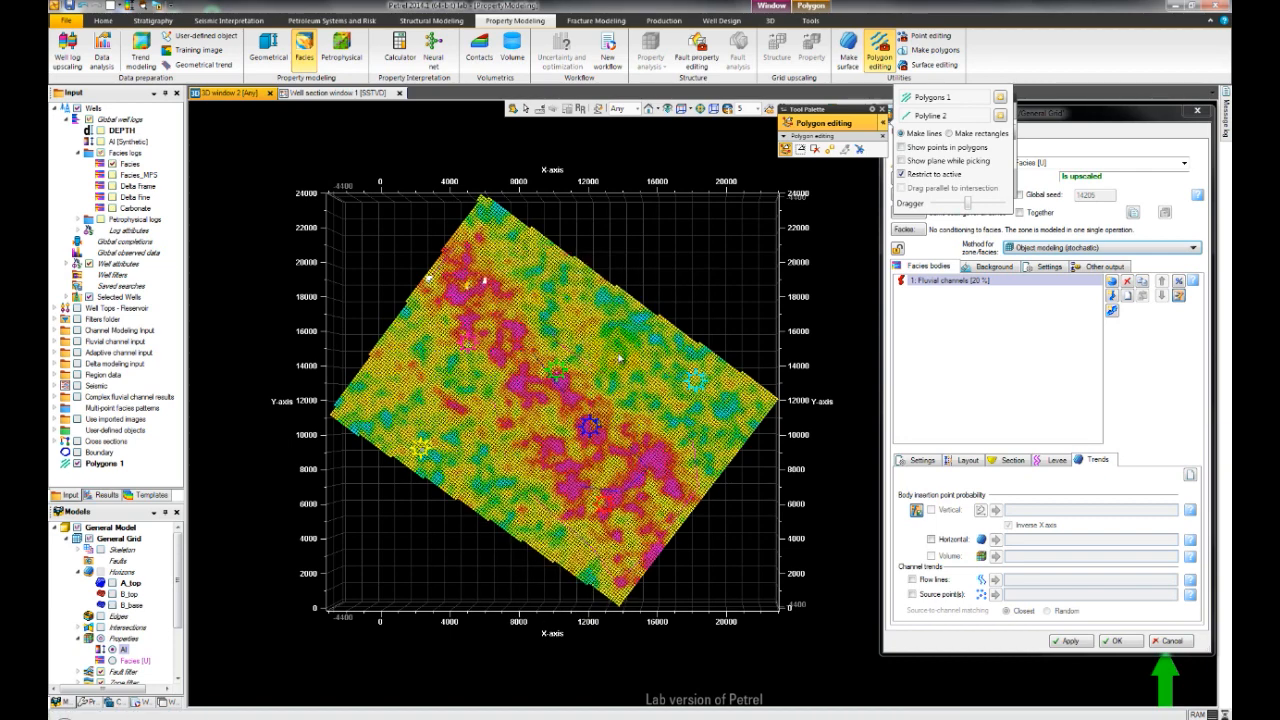
- Hide the AI property so only the wells and polygons are displayed
{"action": "left_click", "coordinate": [665, 360]}
{"action": "right_click", "coordinate": [665, 360]}
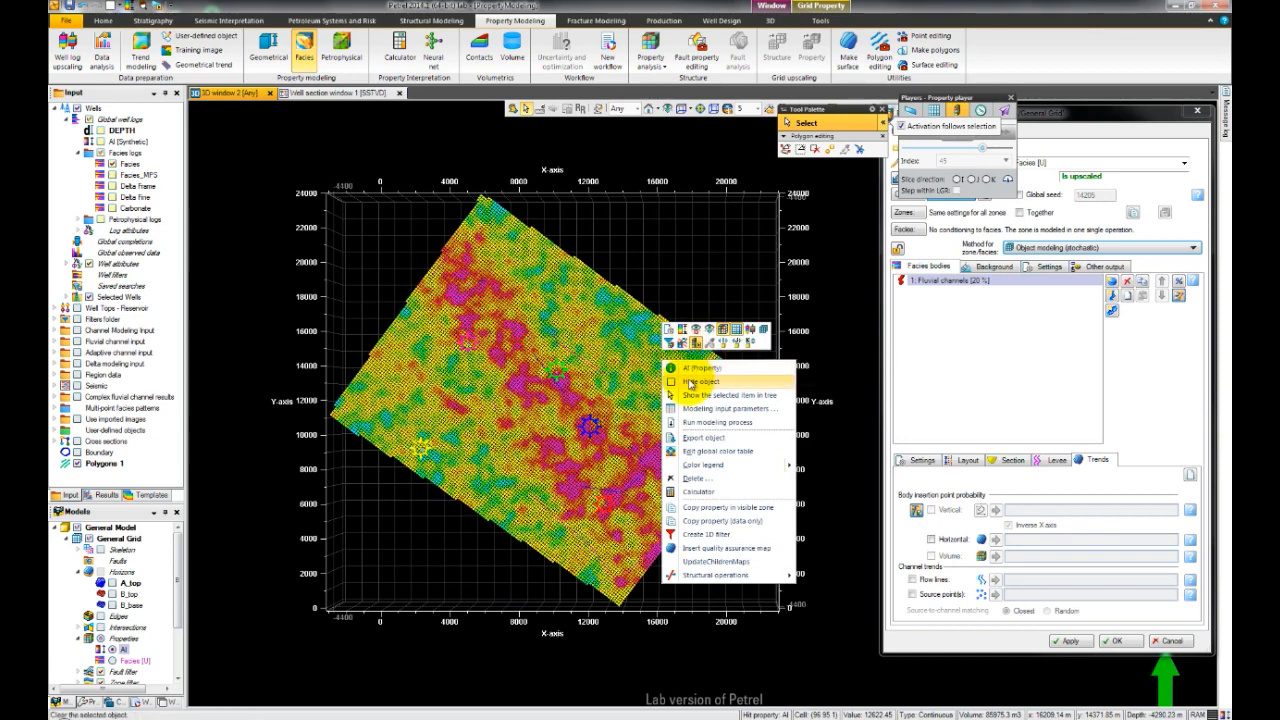
{"action": "left_click", "coordinate": [690, 382]}
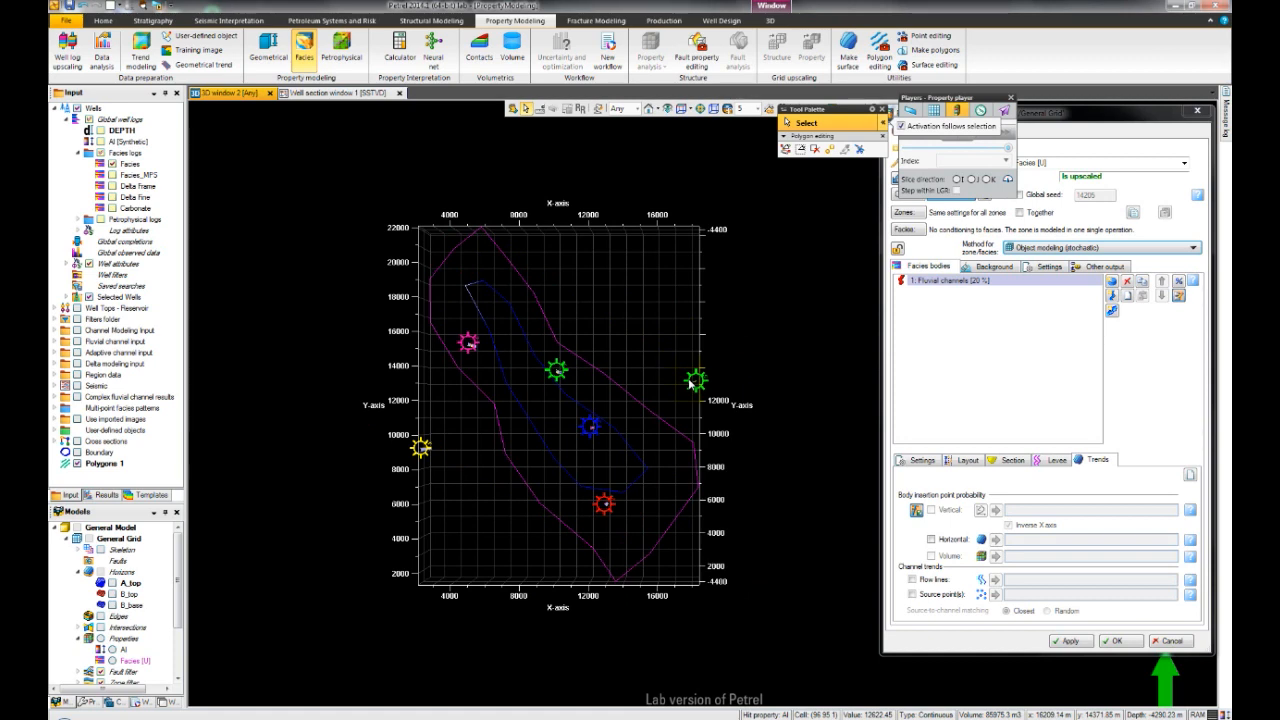
- Set the Z value of the outer polygon to 0.5
{"action": "left_click", "coordinate": [644, 407]}
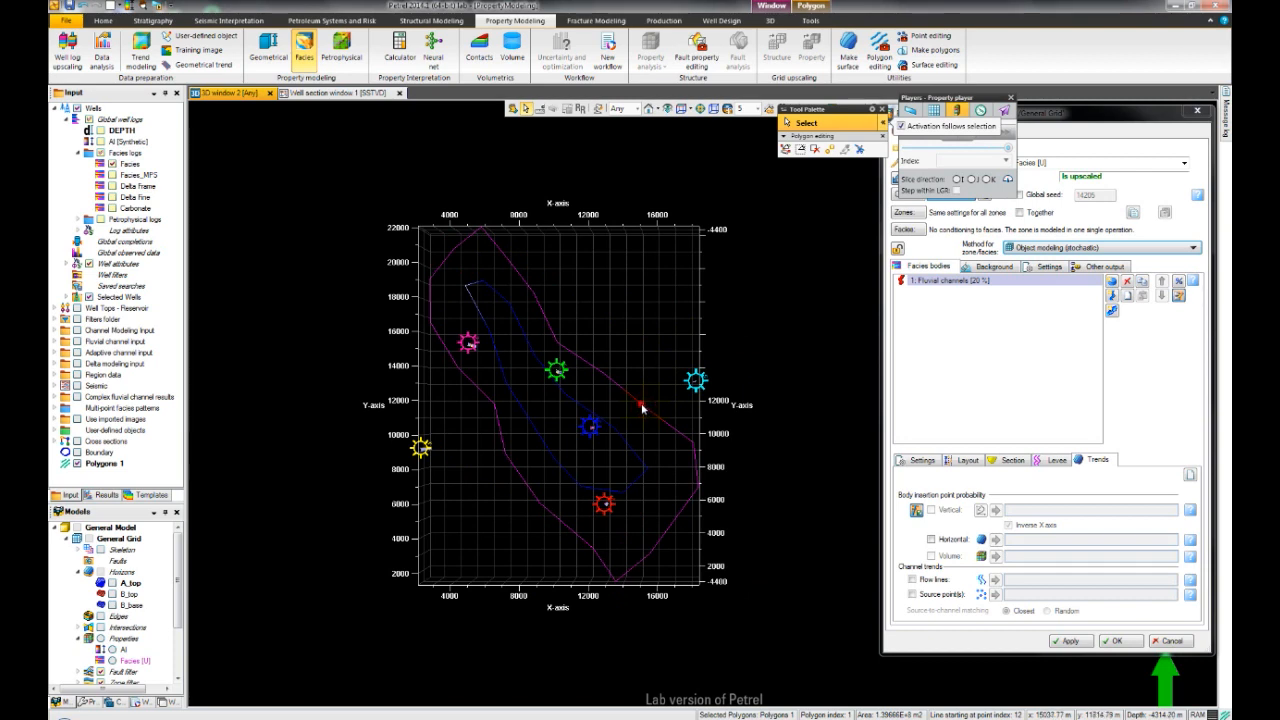
{"action": "left_click", "coordinate": [785, 148]}
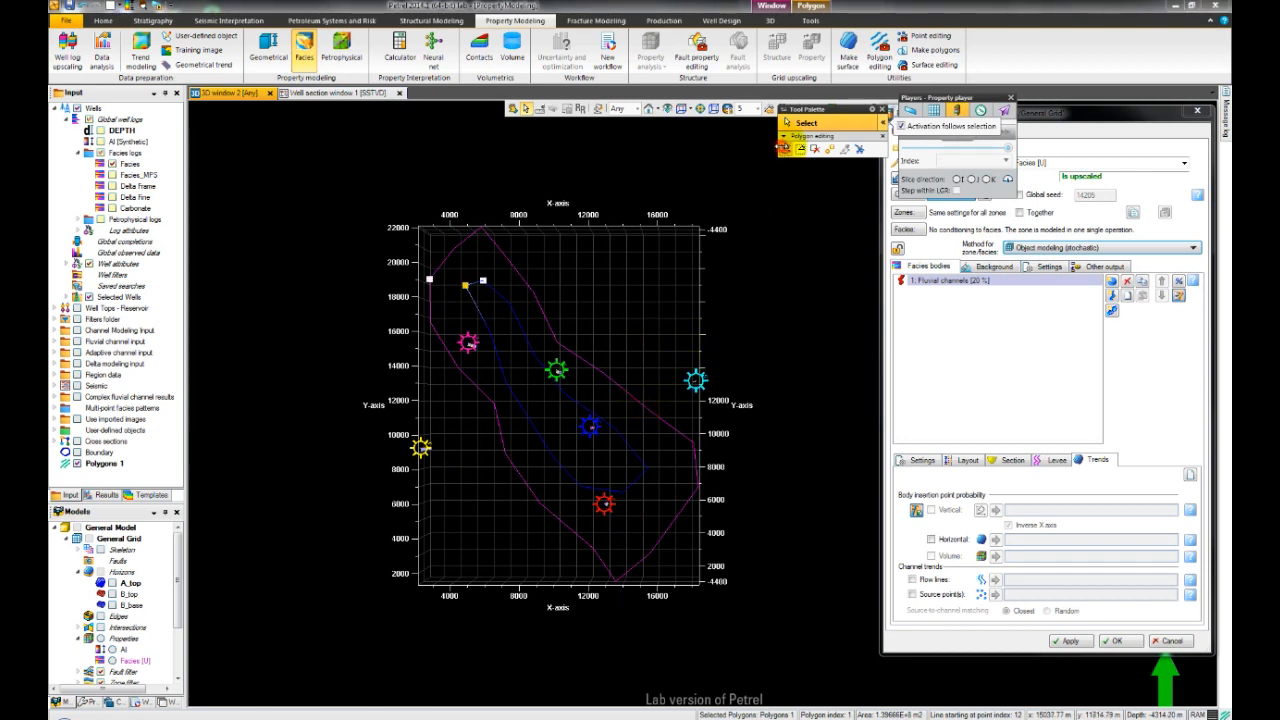
{"action": "right_click", "coordinate": [597, 366]}
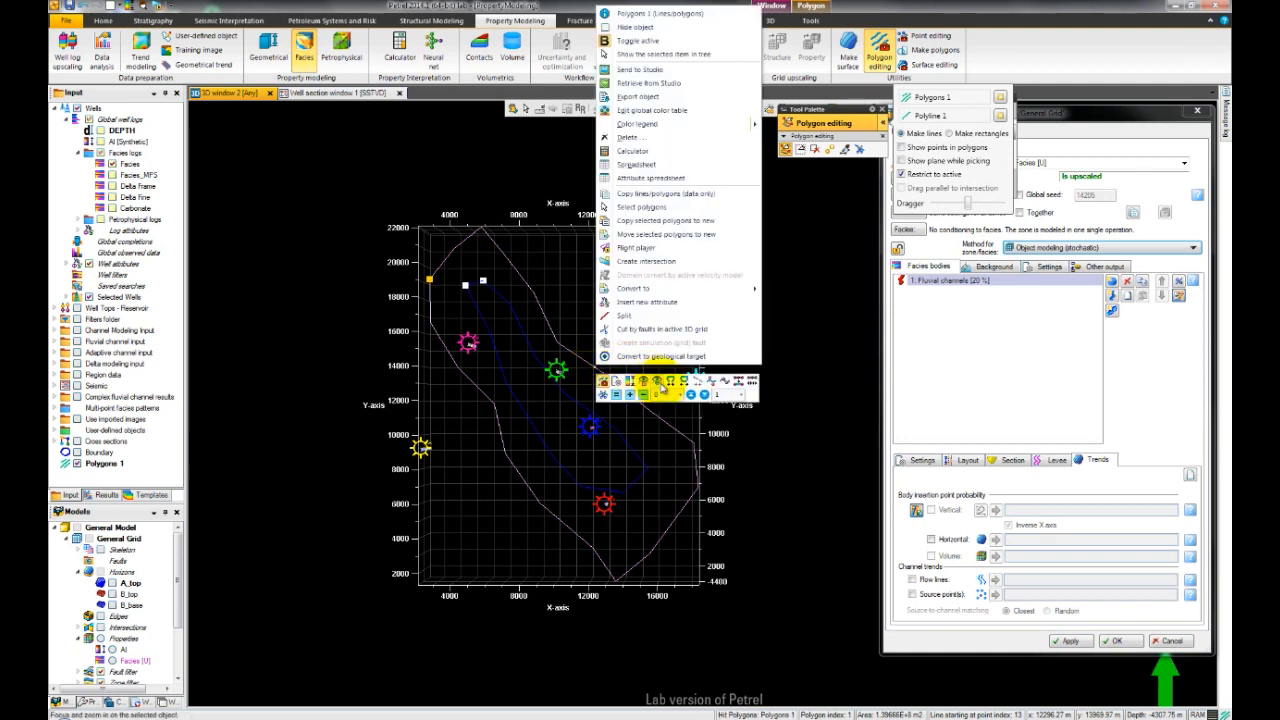
{"action": "left_click", "coordinate": [665, 393]}
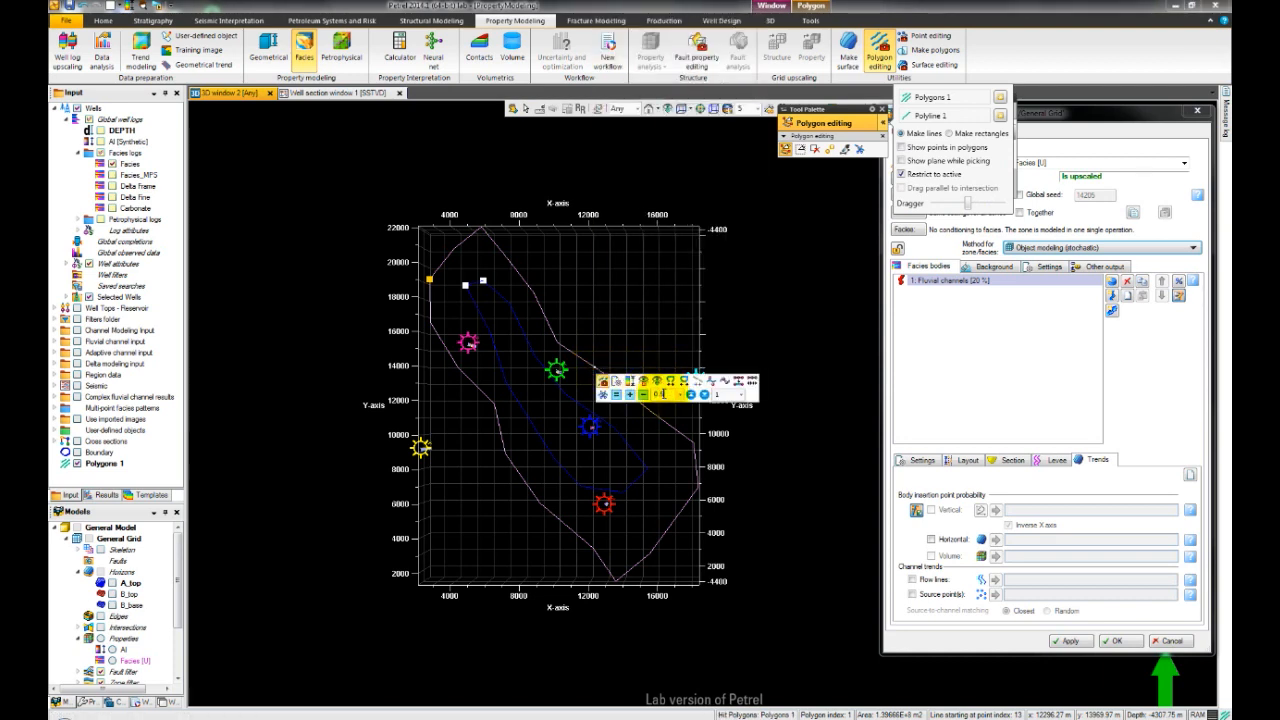
{"action": "left_click", "coordinate": [616, 394]}
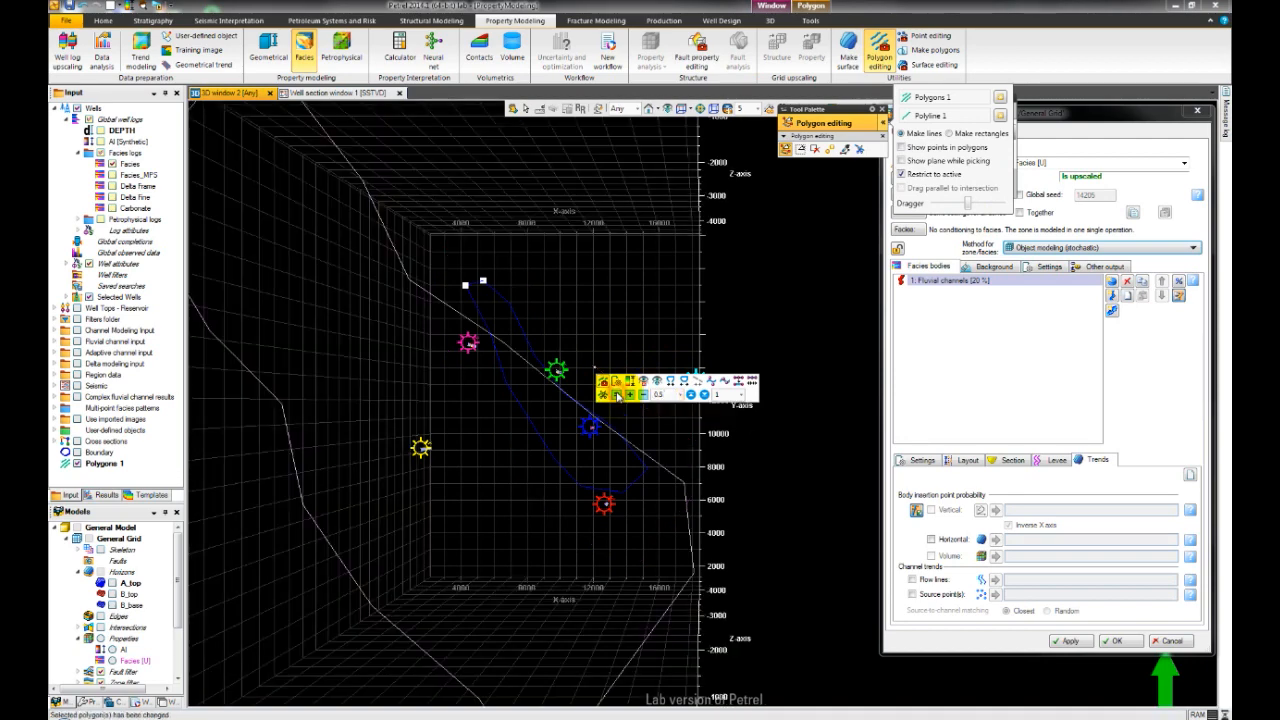
- Set the Z value of the inner polygon to 0.75
{"action": "left_click", "coordinate": [540, 442]}
{"action": "right_click", "coordinate": [542, 443]}
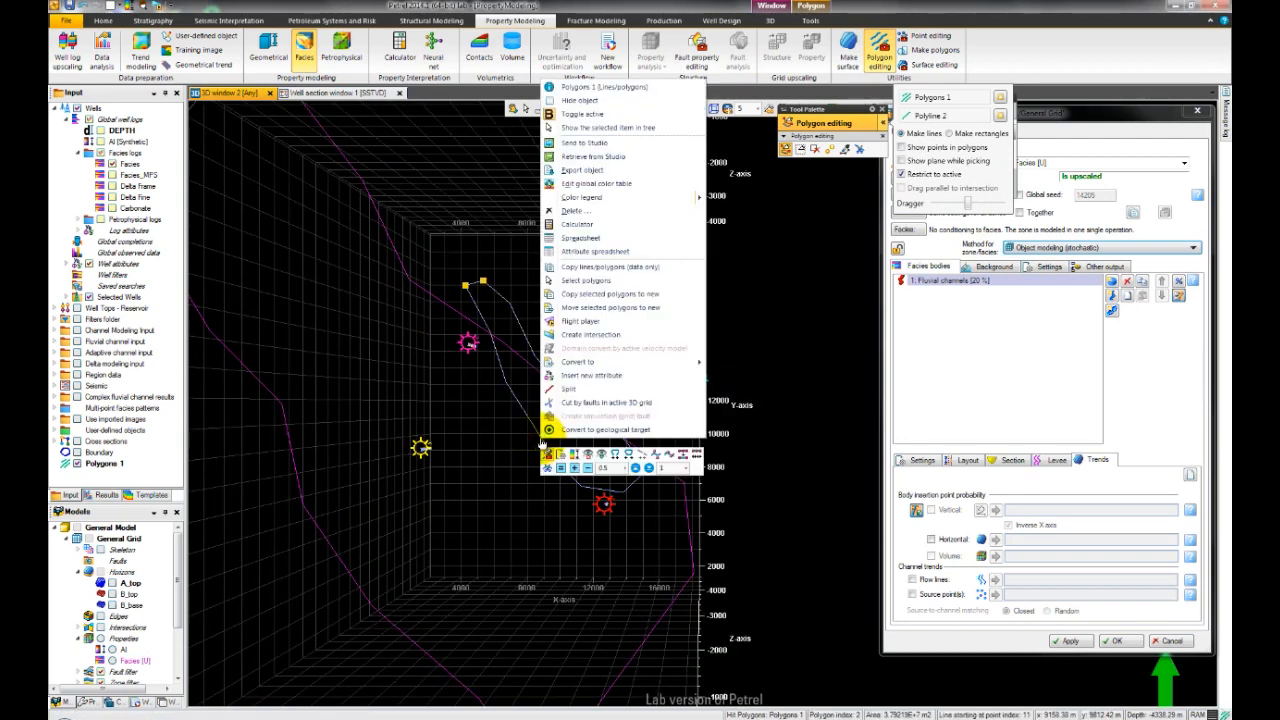
{"action": "left_click", "coordinate": [617, 467]}
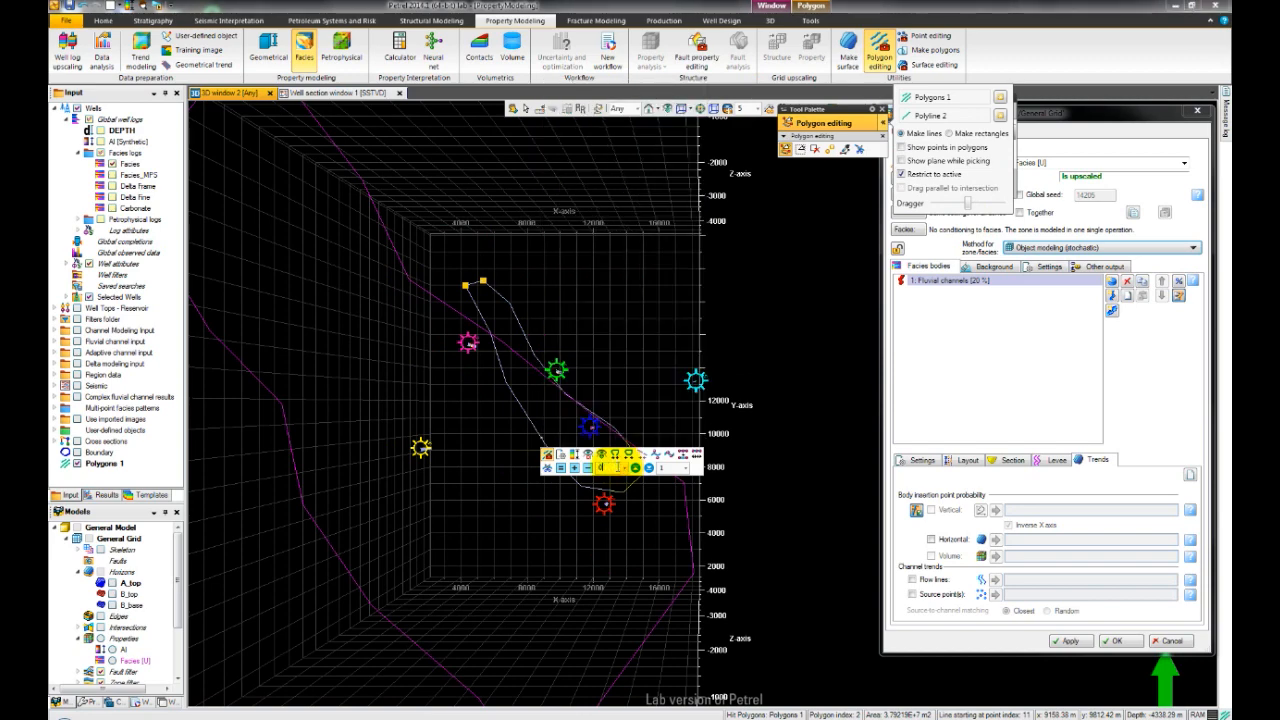
{"action": "left_click", "coordinate": [563, 470]}
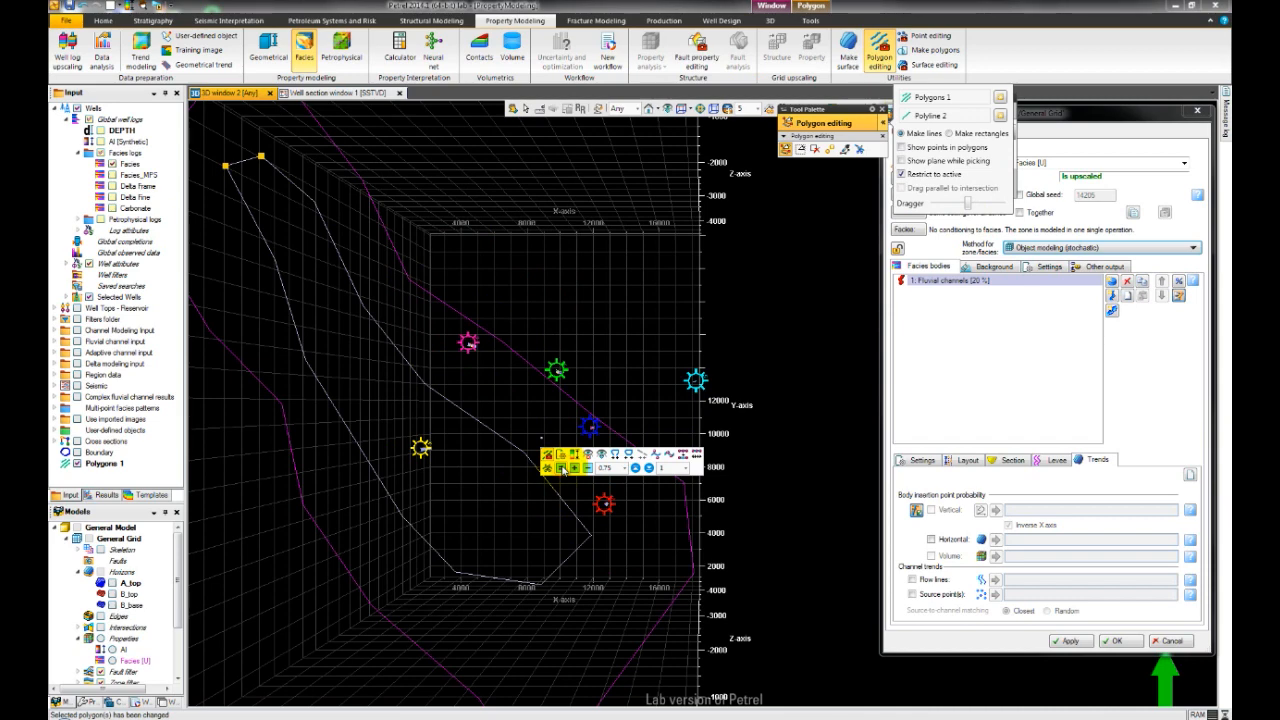
- Set up a new surface named TrendAI with Polygons 1 as main input and Boundary as its boundary, clearing the old result surface
{"action": "left_click", "coordinate": [849, 48]}
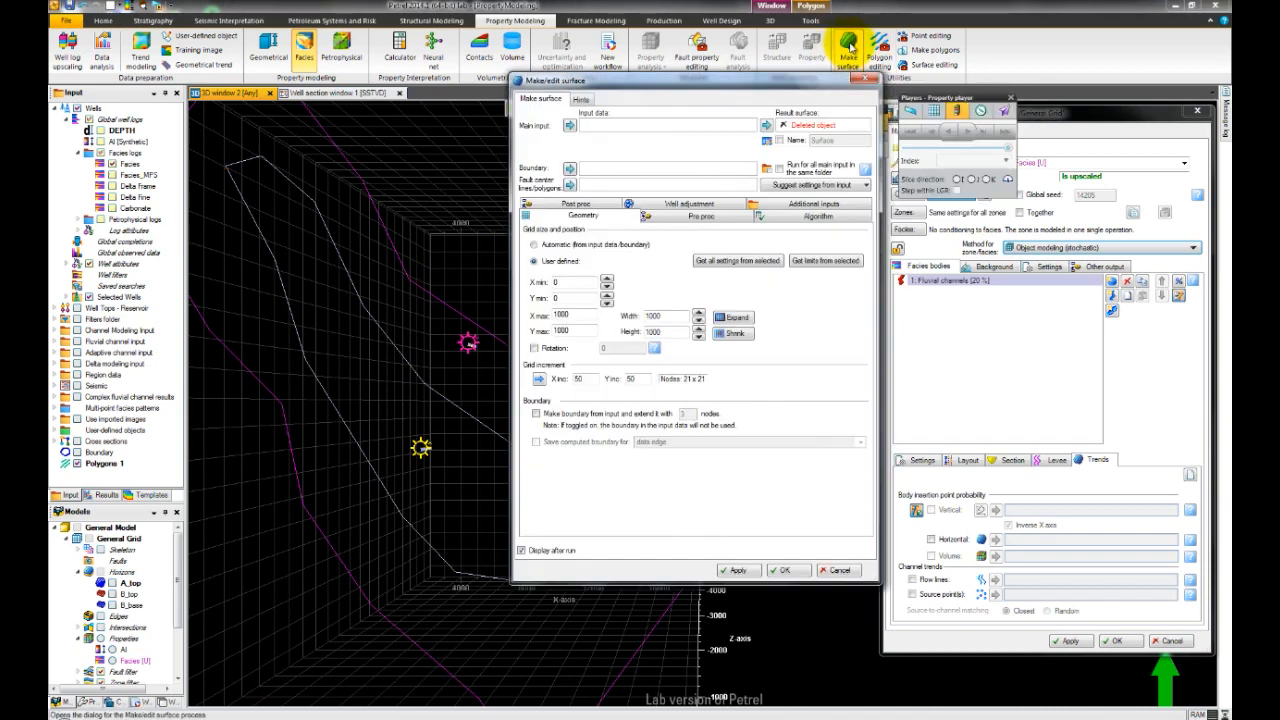
{"action": "left_click", "coordinate": [569, 125]}
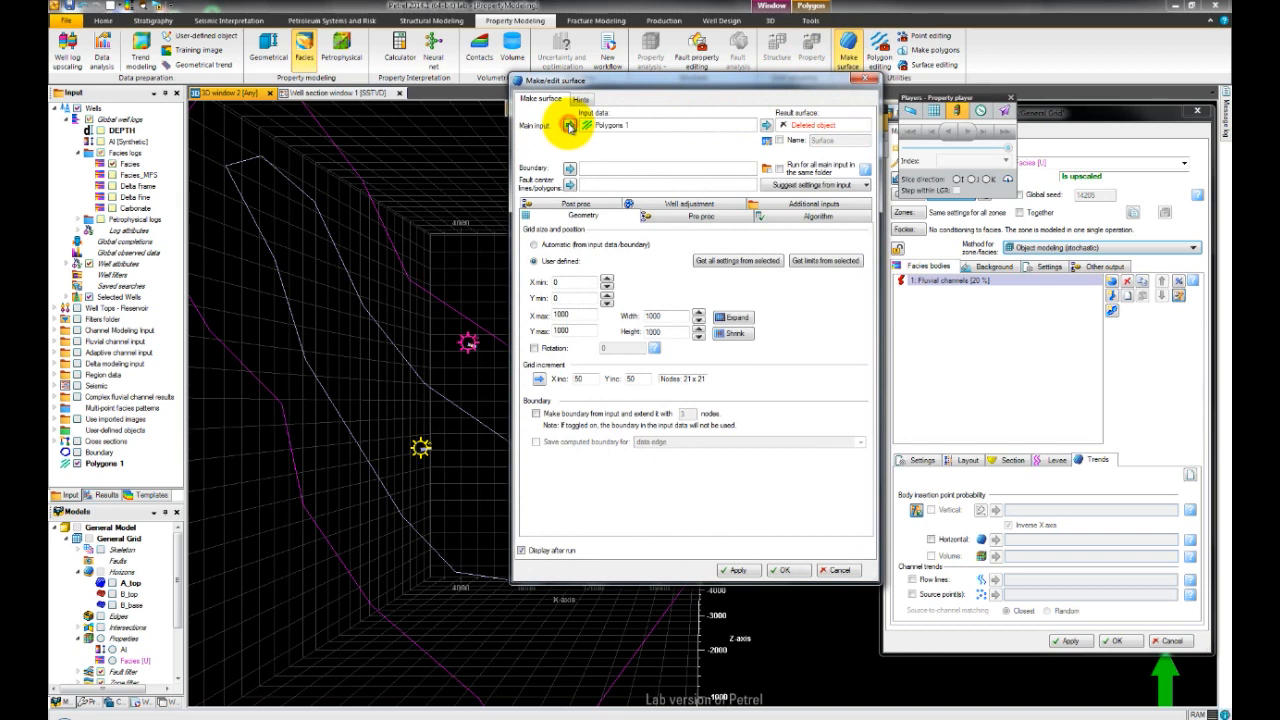
{"action": "left_click", "coordinate": [836, 127]}
{"action": "key", "text": "Delete"}
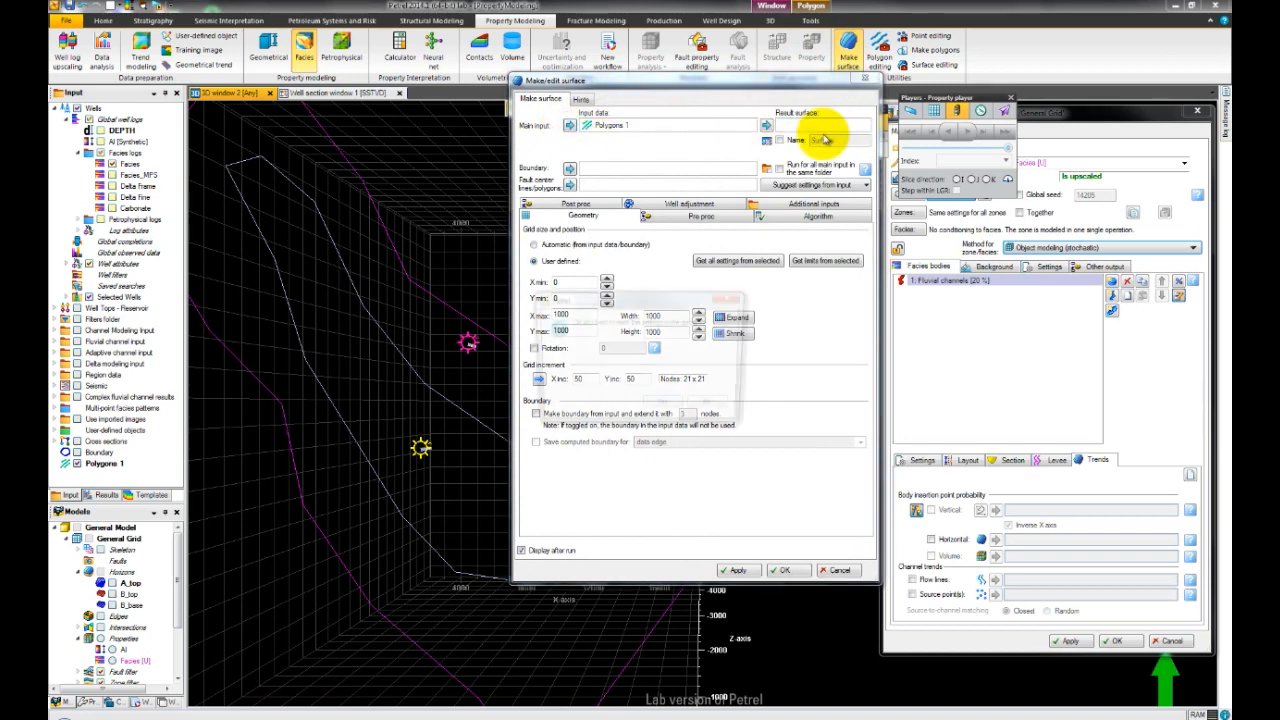
{"action": "left_click", "coordinate": [713, 403]}
{"action": "left_click", "coordinate": [779, 140]}
{"action": "left_click_drag", "start_coordinate": [840, 142], "coordinate": [796, 142]}
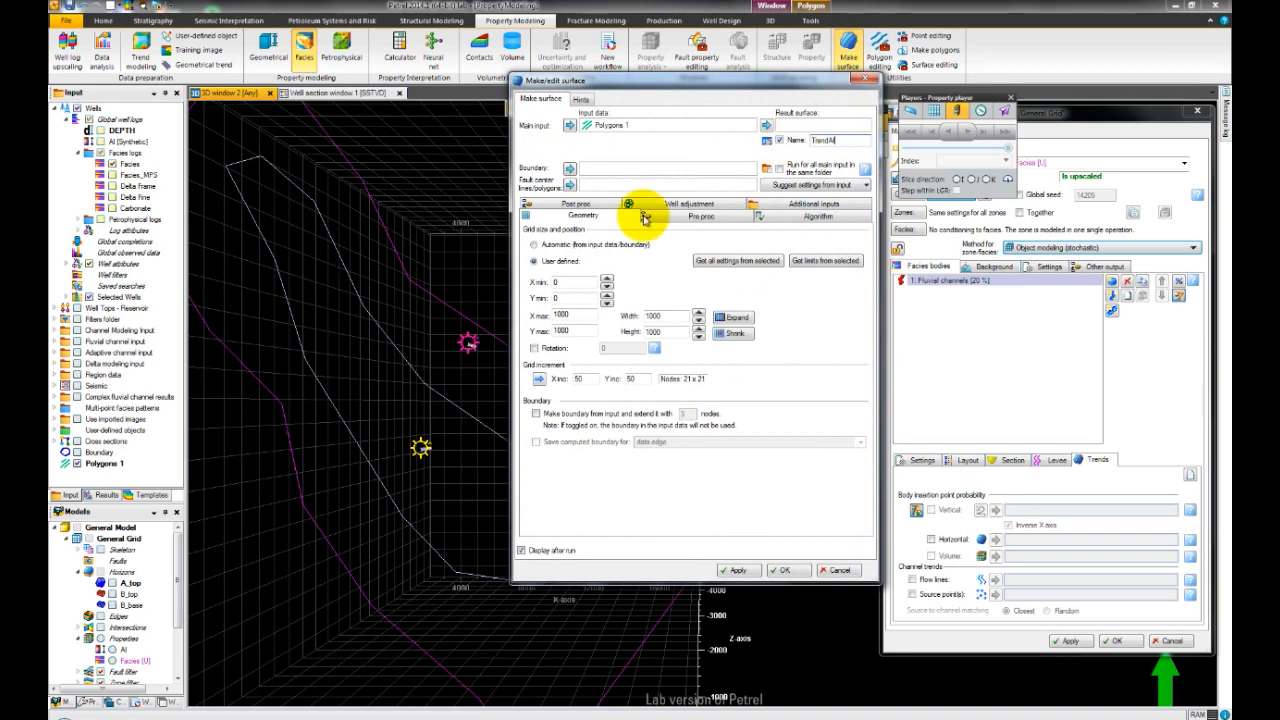
{"action": "left_click", "coordinate": [104, 452]}
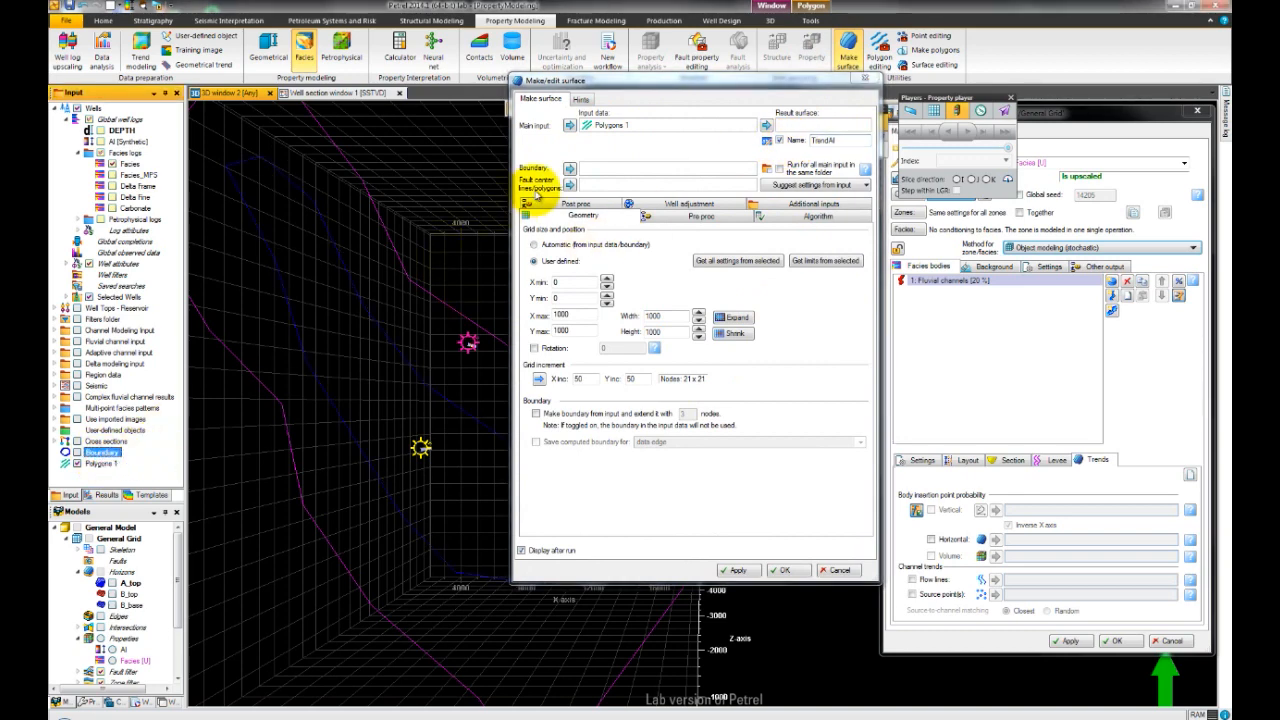
{"action": "left_click", "coordinate": [570, 168]}
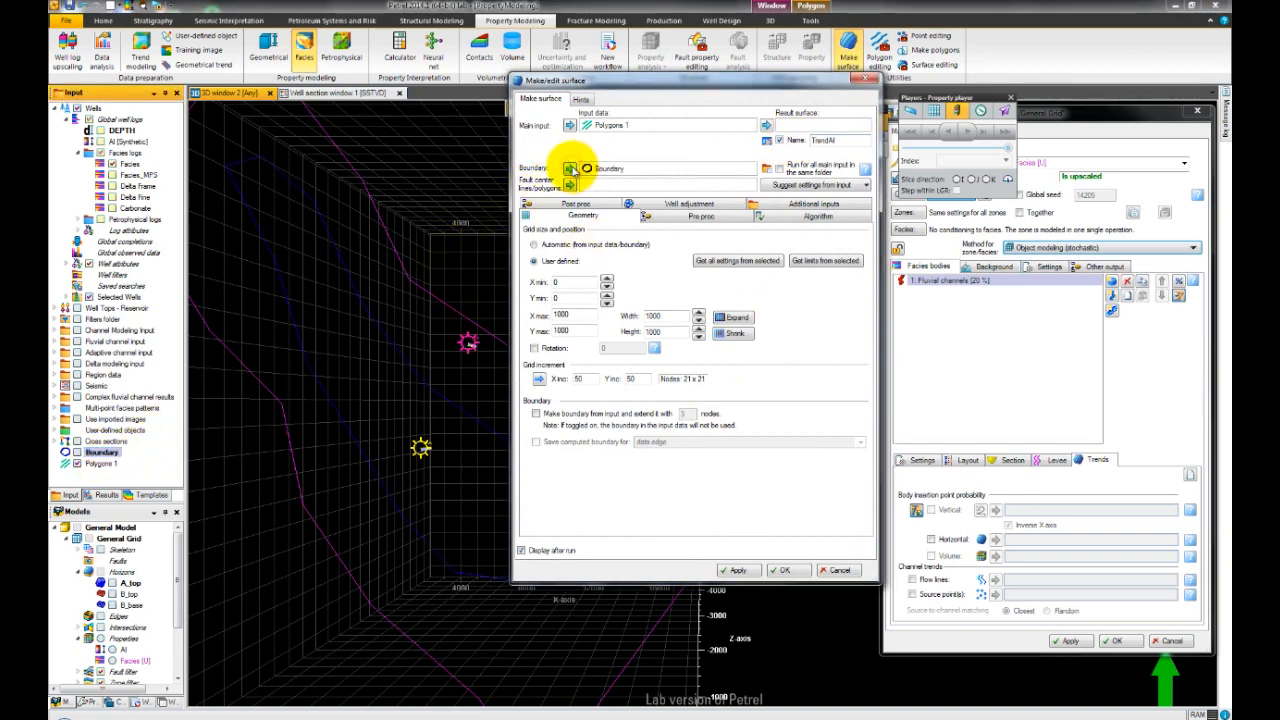
- Enable the maximum and minimum Z-value limits in the surface's convergent interpolation settings and replace both limit values
{"action": "left_click", "coordinate": [830, 218]}
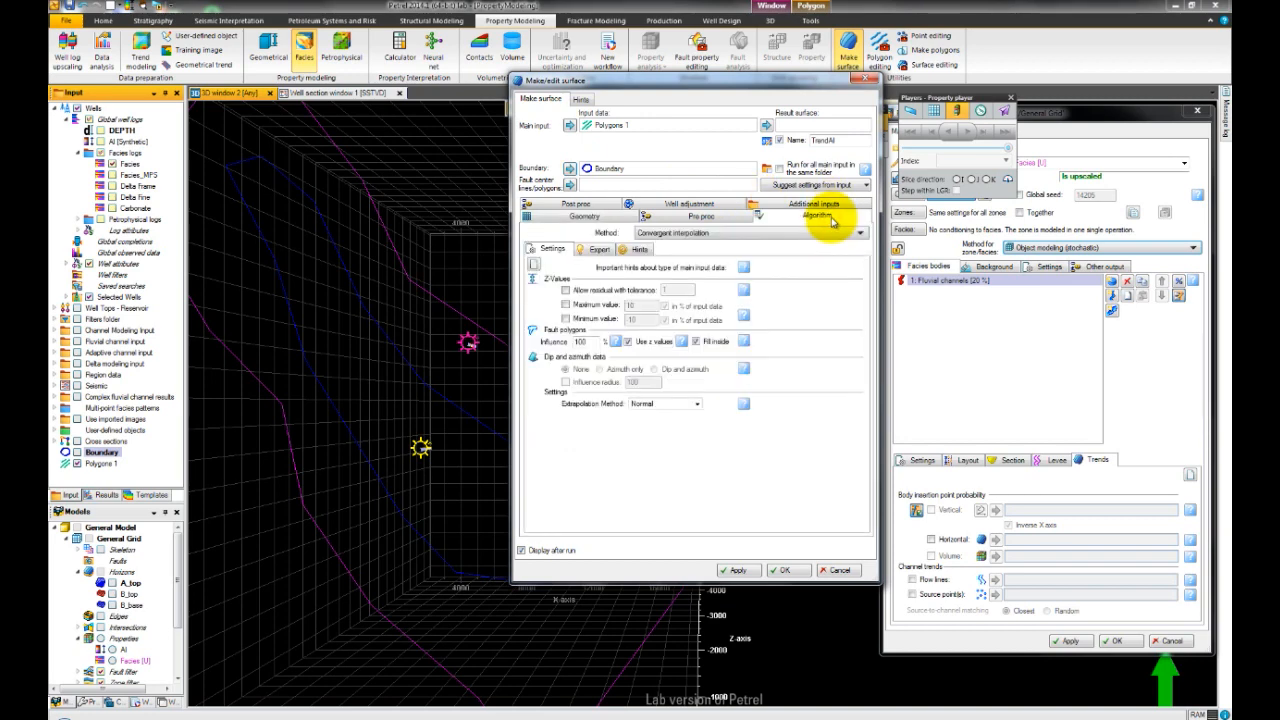
{"action": "left_click", "coordinate": [566, 306]}
{"action": "left_click", "coordinate": [567, 319]}
{"action": "left_click", "coordinate": [642, 307]}
{"action": "key", "text": "BackSpace"}
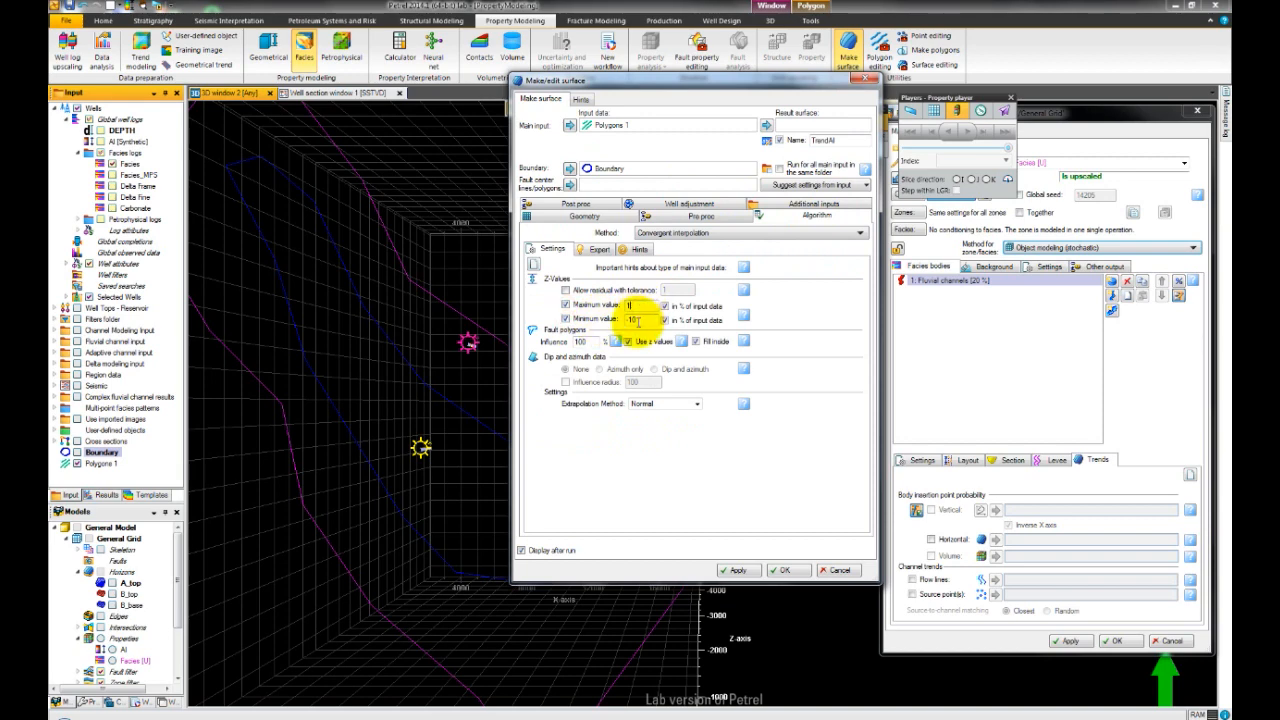
{"action": "left_click", "coordinate": [637, 320]}
{"action": "key", "text": "BackSpace"}
{"action": "key", "text": "BackSpace"}
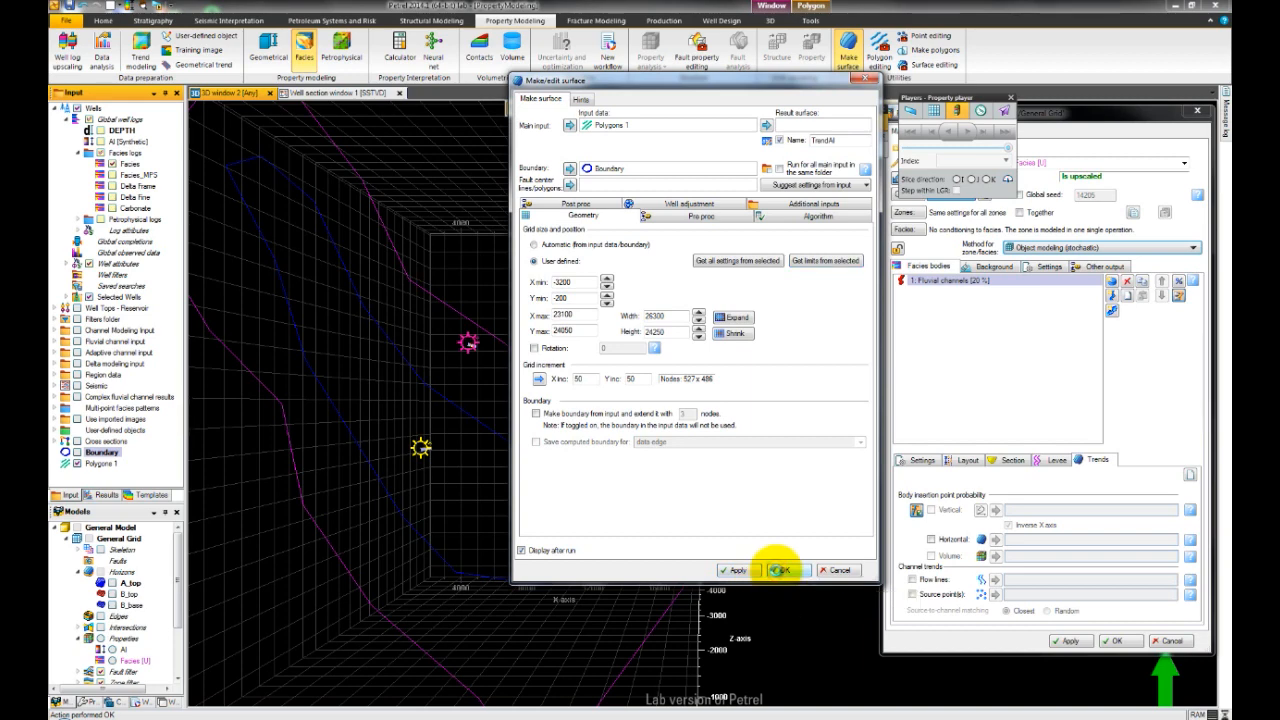
- Create the TrendAI surface with the grid limits taken from Boundary
{"action": "left_click", "coordinate": [782, 570]}
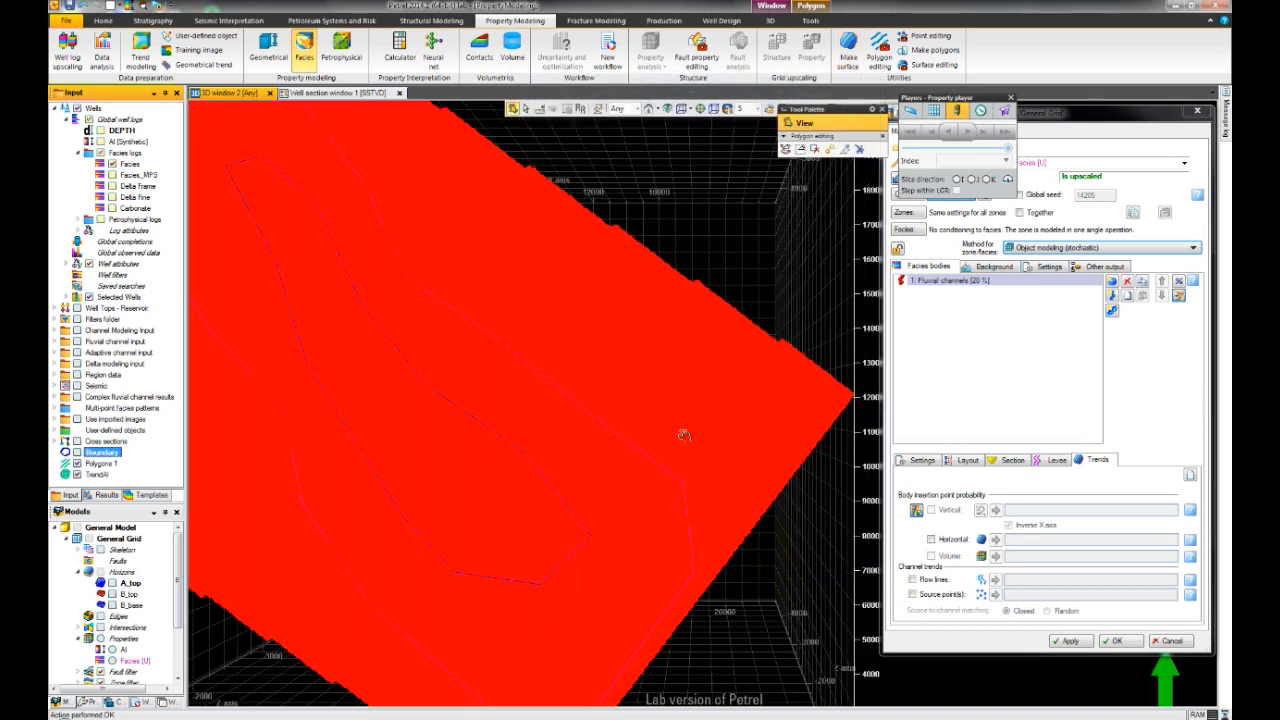
- Rescale the colour table of the TrendAI surface to its data range and view the surface obliquely above the wells
{"action": "key", "text": "p"}
{"action": "left_click", "coordinate": [682, 421]}
{"action": "key", "text": "p"}
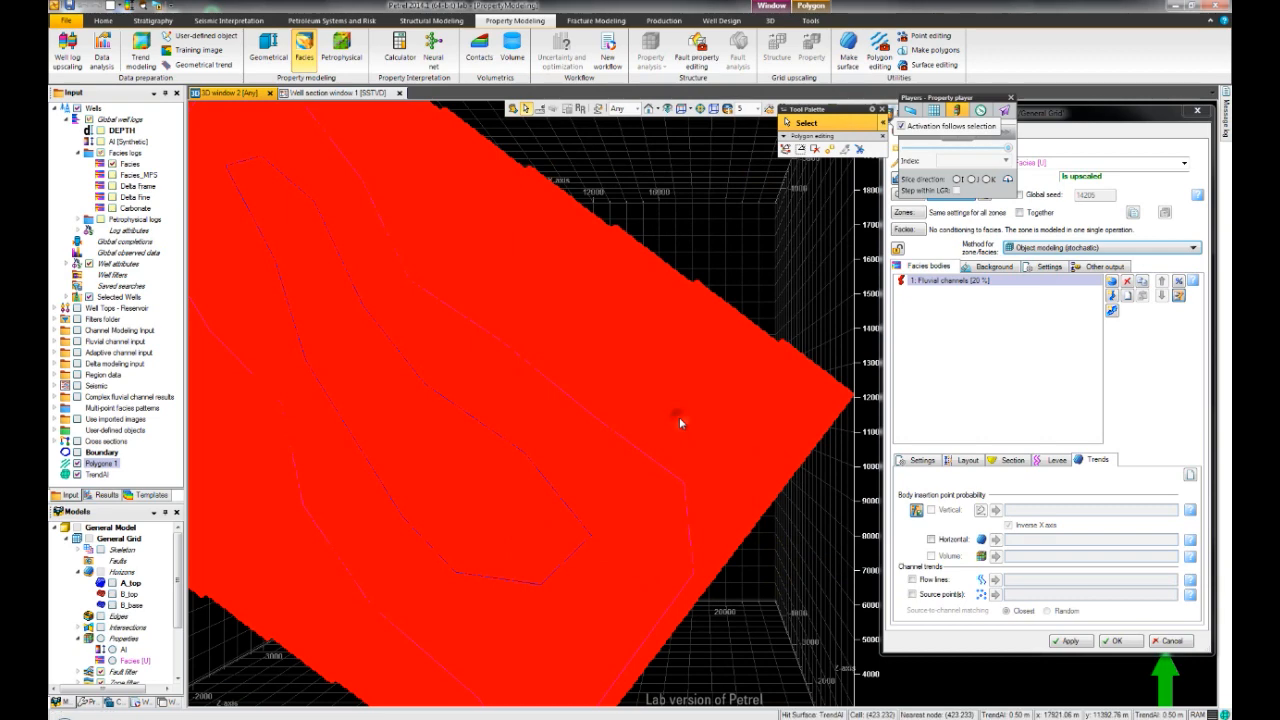
{"action": "right_click", "coordinate": [679, 421]}
{"action": "left_click", "coordinate": [714, 435]}
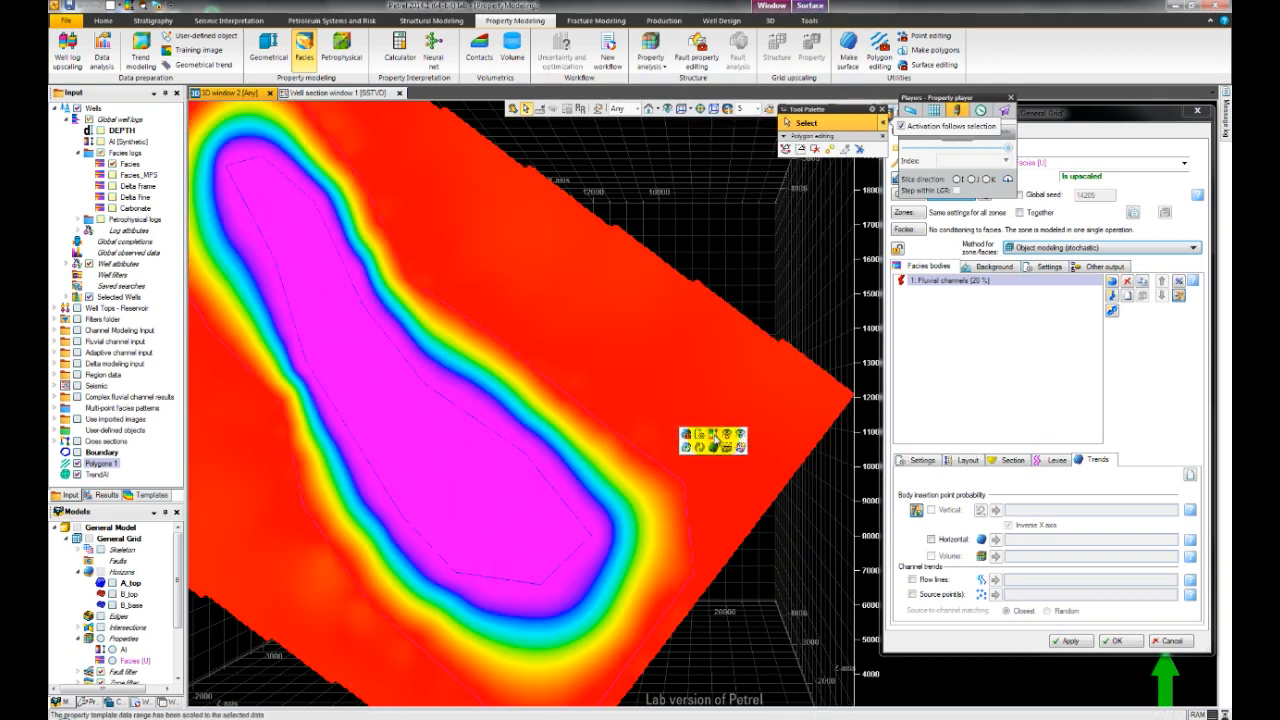
{"action": "key", "text": "Escape"}
{"action": "left_click_drag", "start_coordinate": [719, 397], "coordinate": [720, 367], "text": "ctrl+shift"}
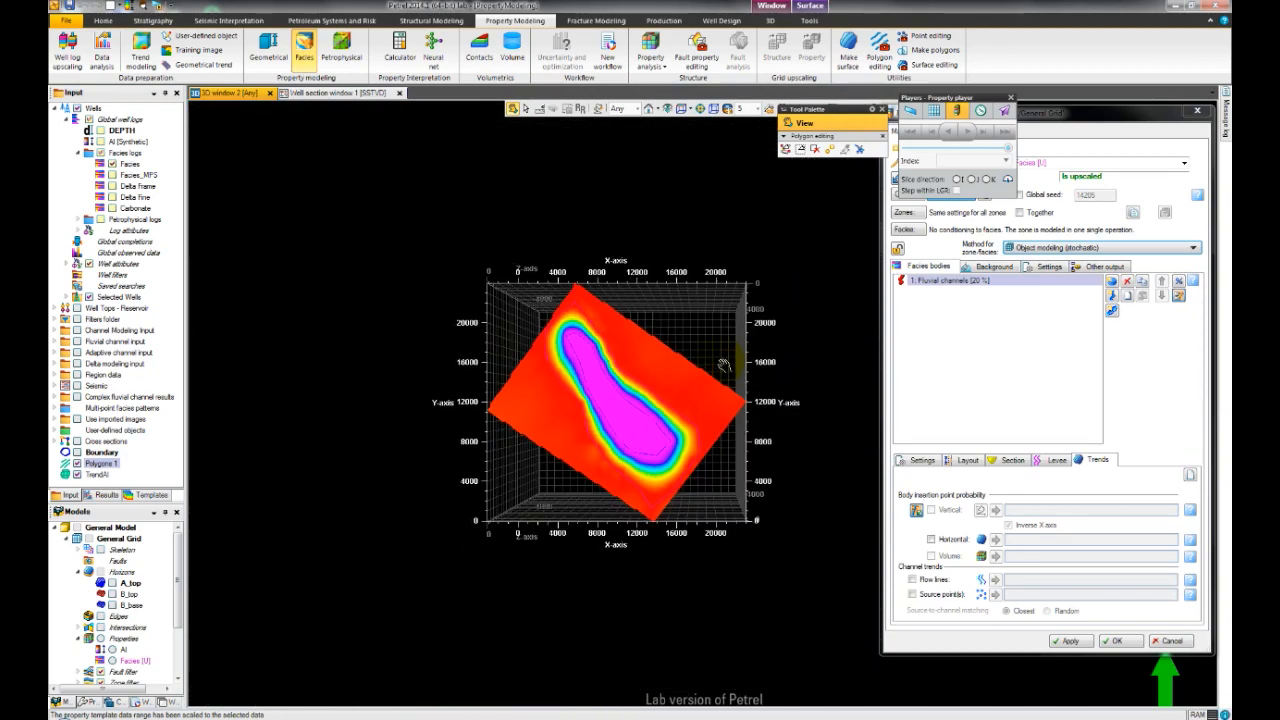
{"action": "left_click_drag", "start_coordinate": [650, 425], "coordinate": [683, 370]}
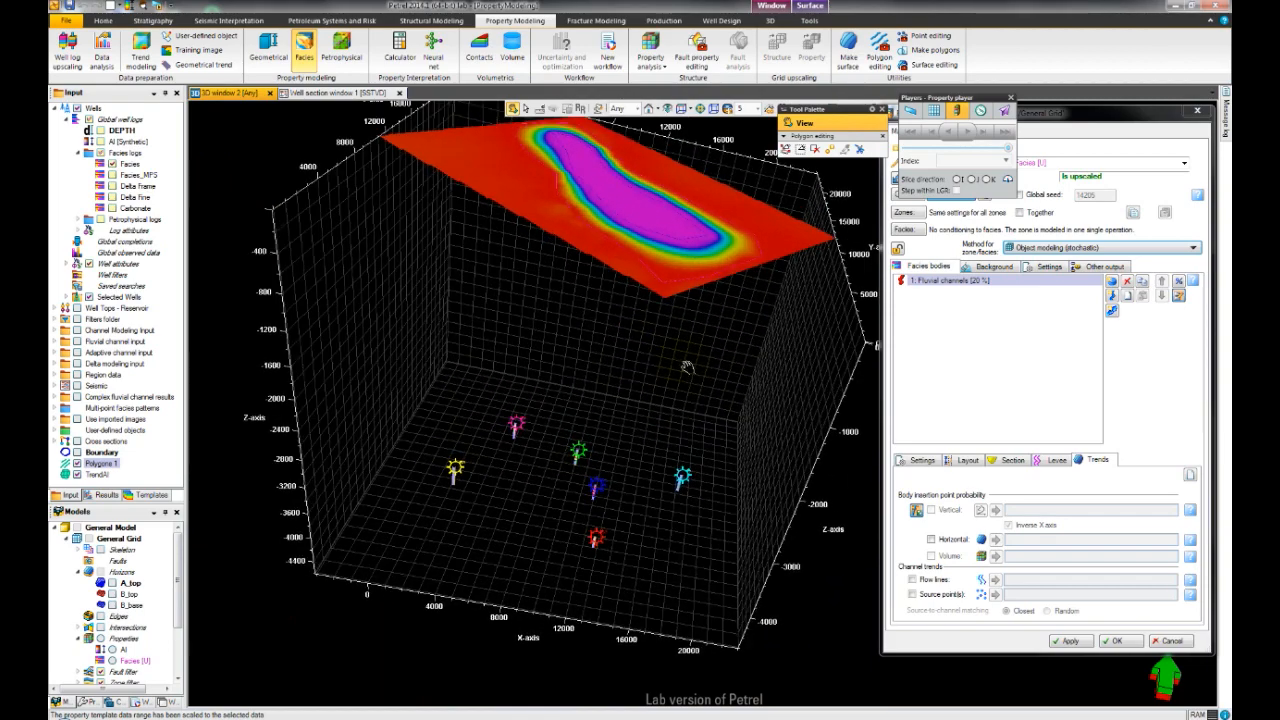
- Display the Facies [U] property along with the TrendAI surface in the 3D view, and select the TrendAI surface
{"action": "left_click", "coordinate": [112, 660]}
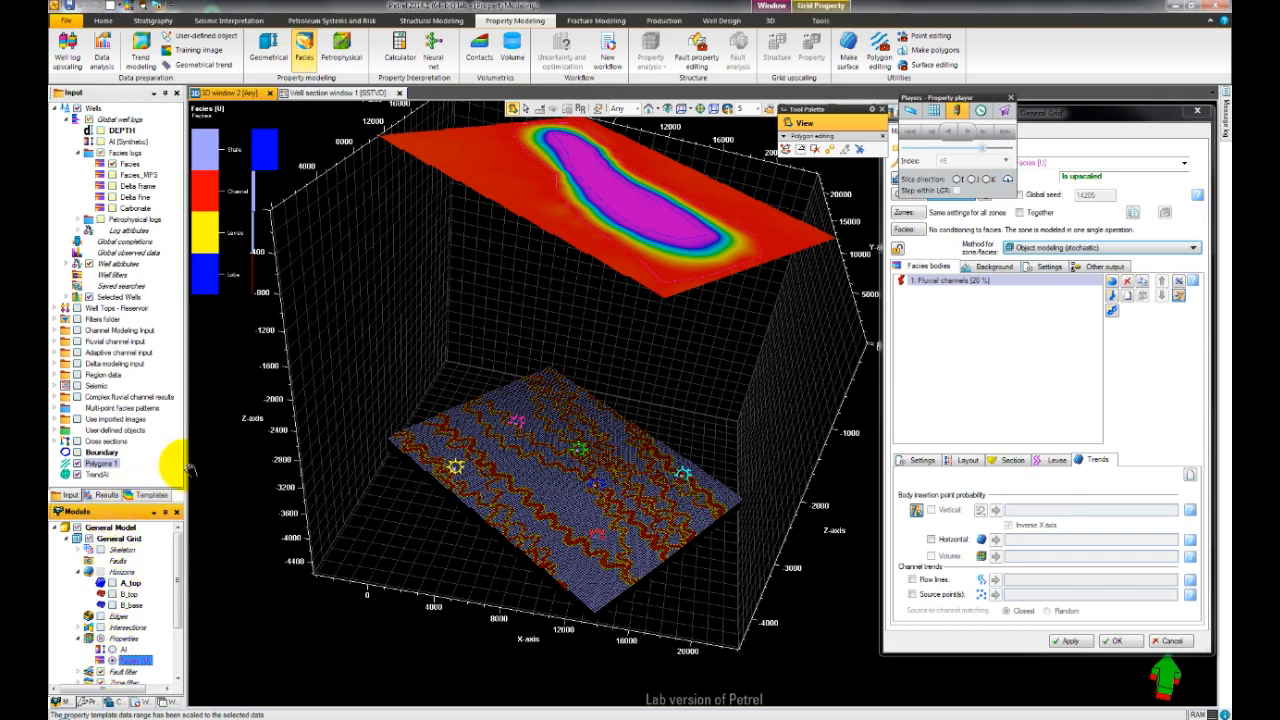
{"action": "key", "text": "p"}
{"action": "left_click", "coordinate": [753, 214]}
{"action": "key", "text": "p"}
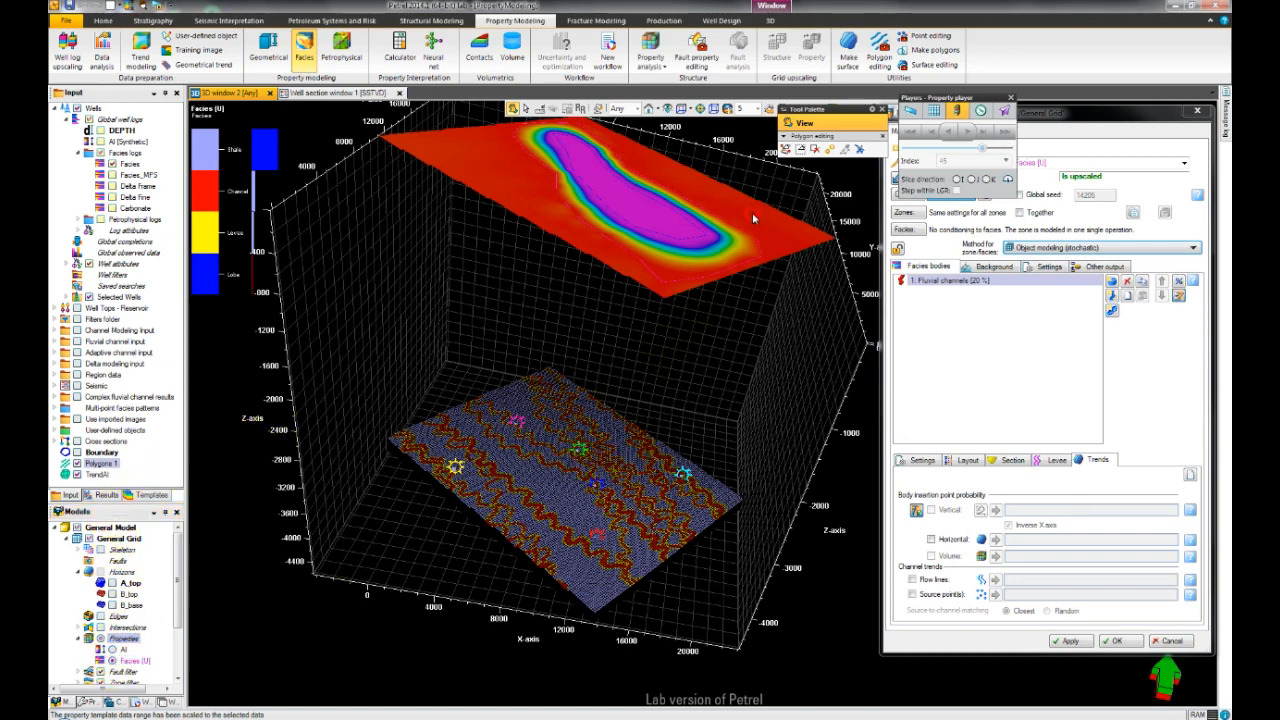
{"action": "left_click", "coordinate": [753, 214]}
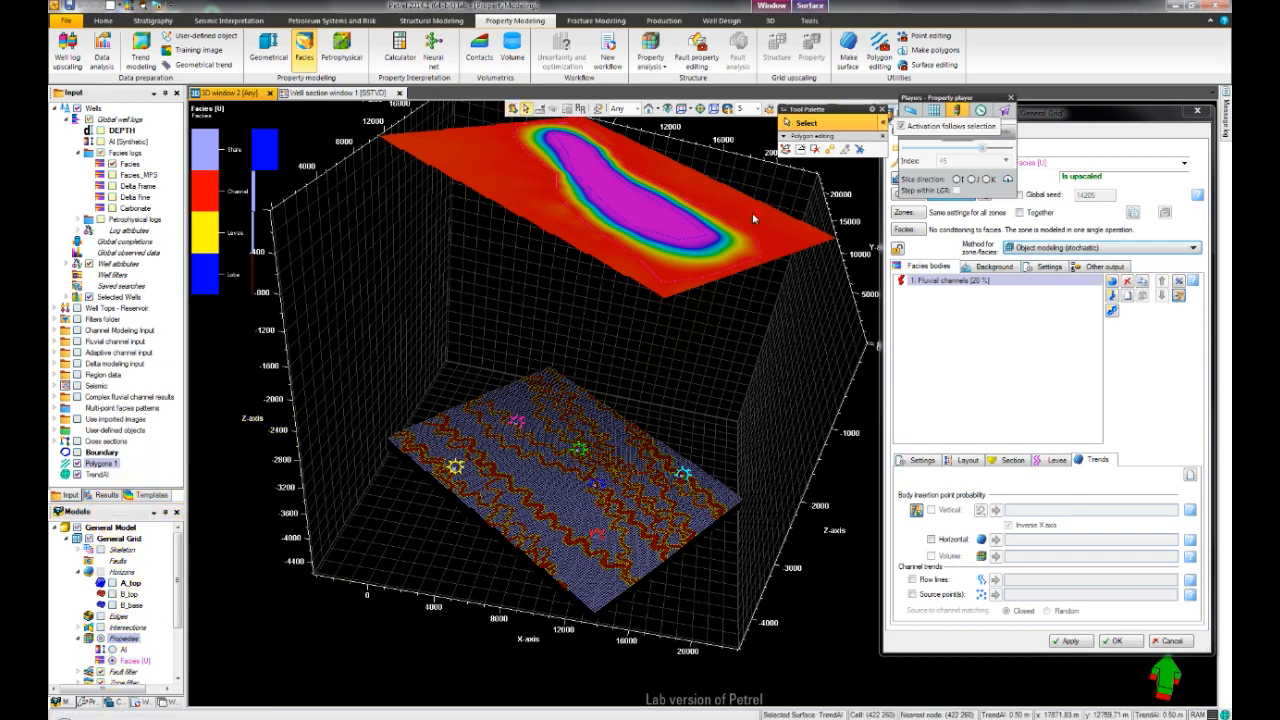
- Close the floating player and tool palette, enable TrendAI as the fluvial channels' horizontal body insertion probability, and run the facies model
{"action": "left_click", "coordinate": [1011, 97]}
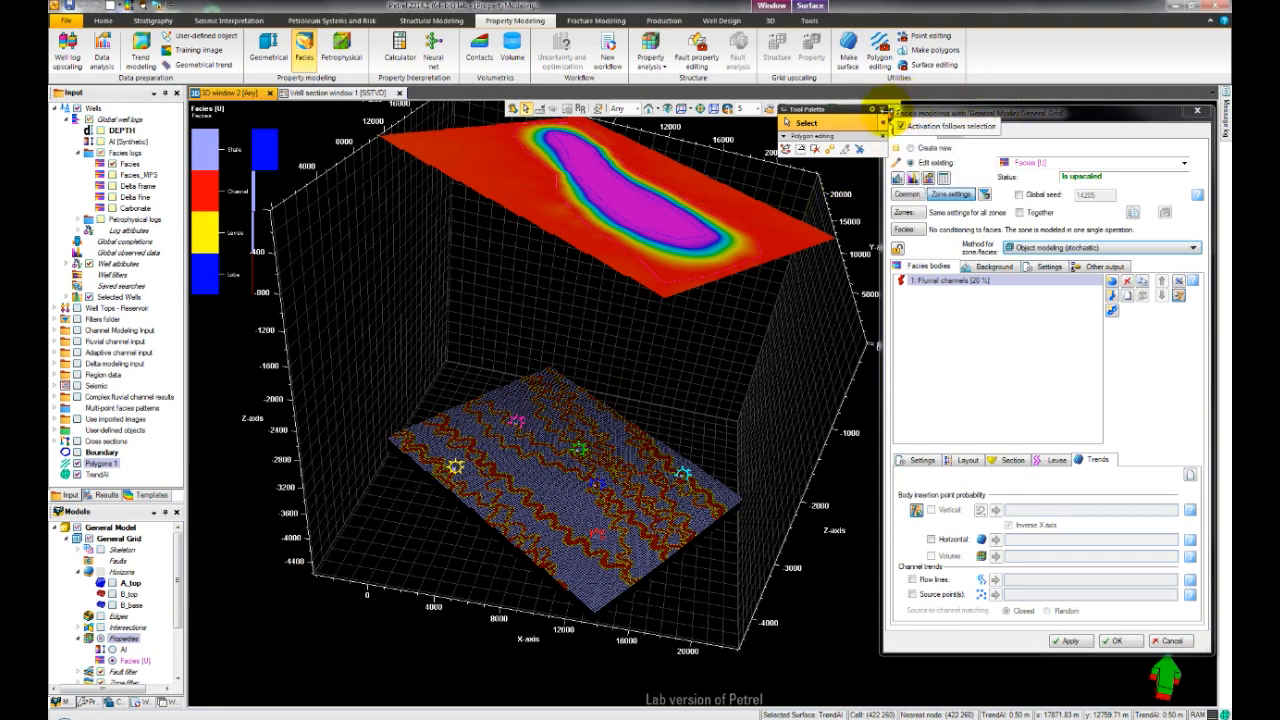
{"action": "left_click", "coordinate": [881, 109]}
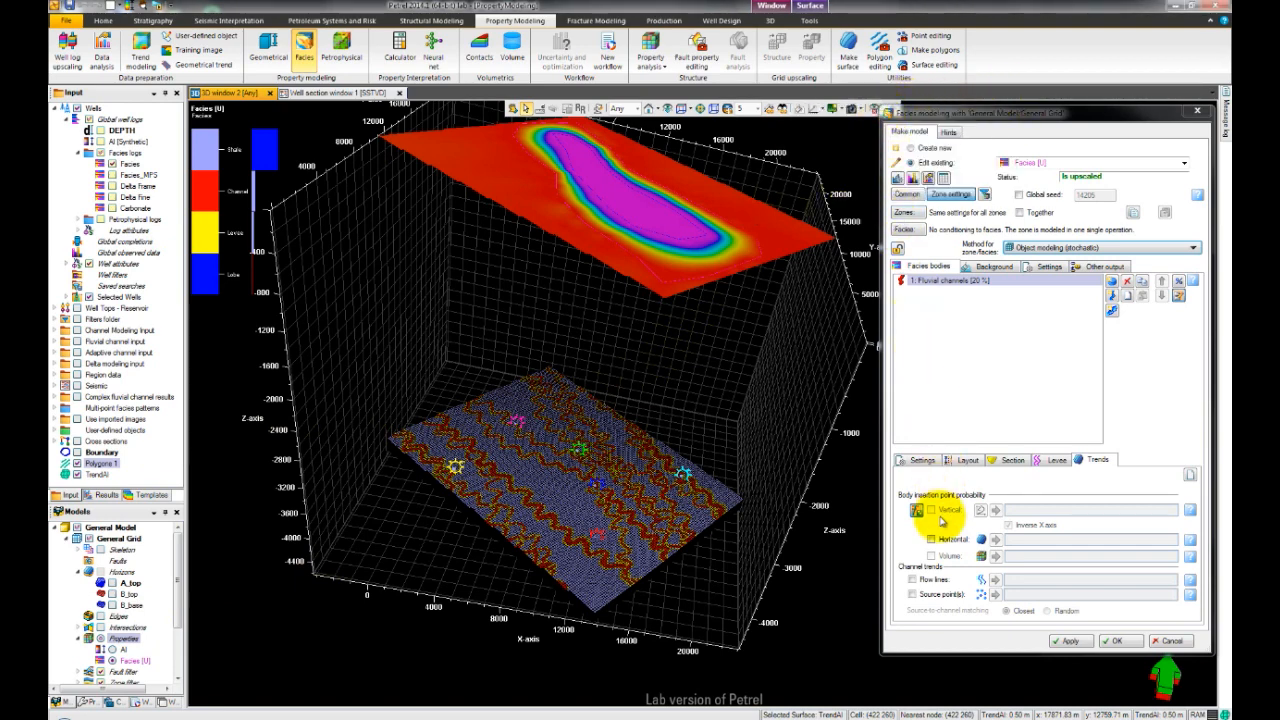
{"action": "left_click", "coordinate": [958, 540]}
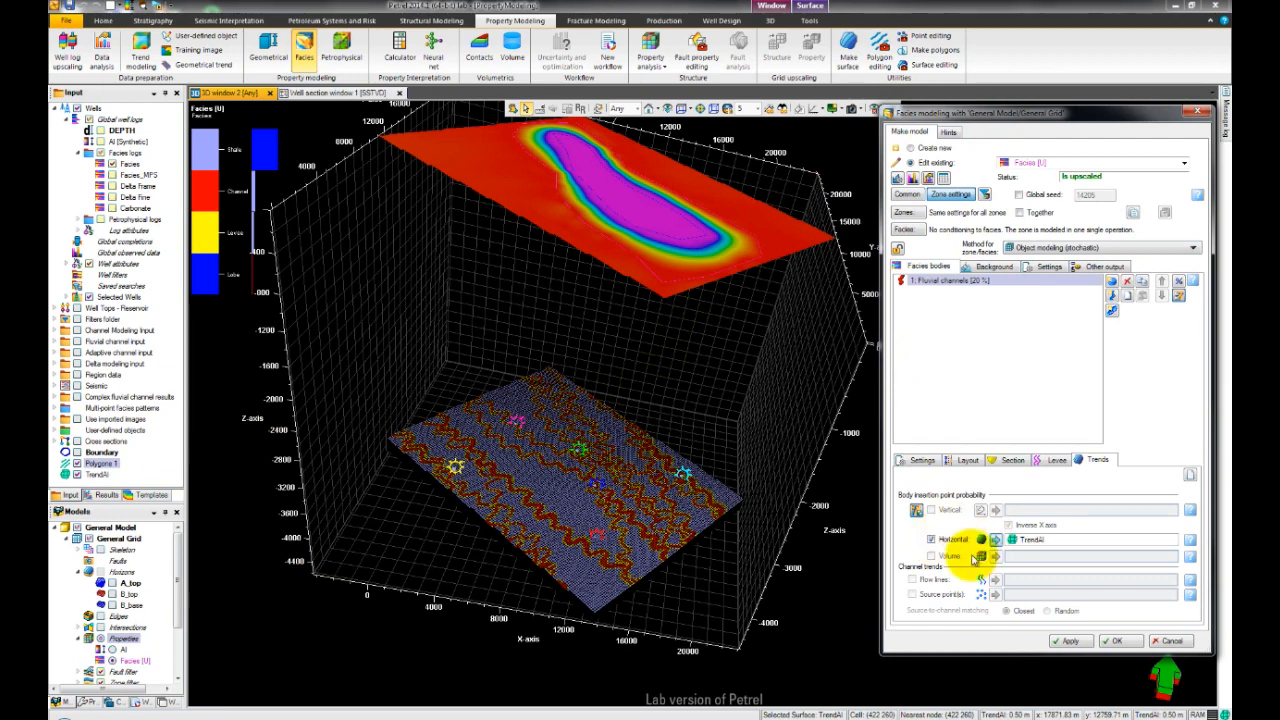
{"action": "left_click", "coordinate": [1070, 640]}
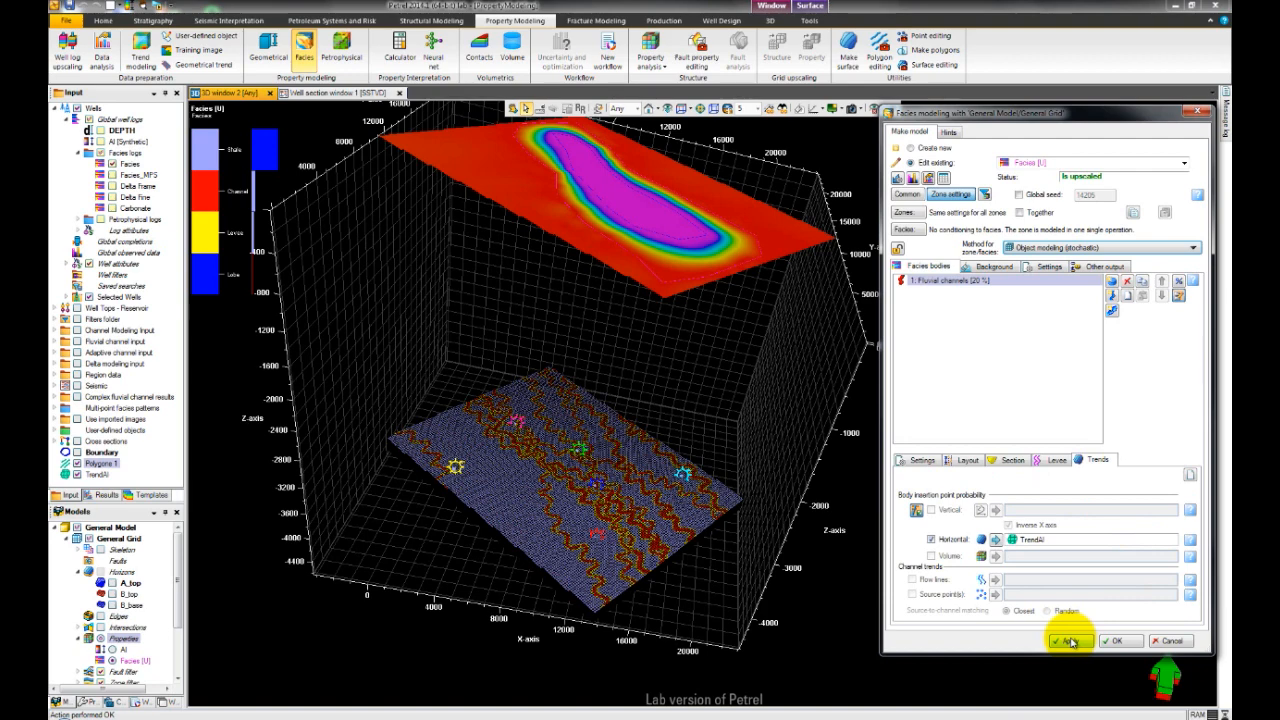
- Inspect the channel distribution in the modelled Facies [U] property by moving through its K layers to index 20
{"action": "right_click", "coordinate": [634, 509]}
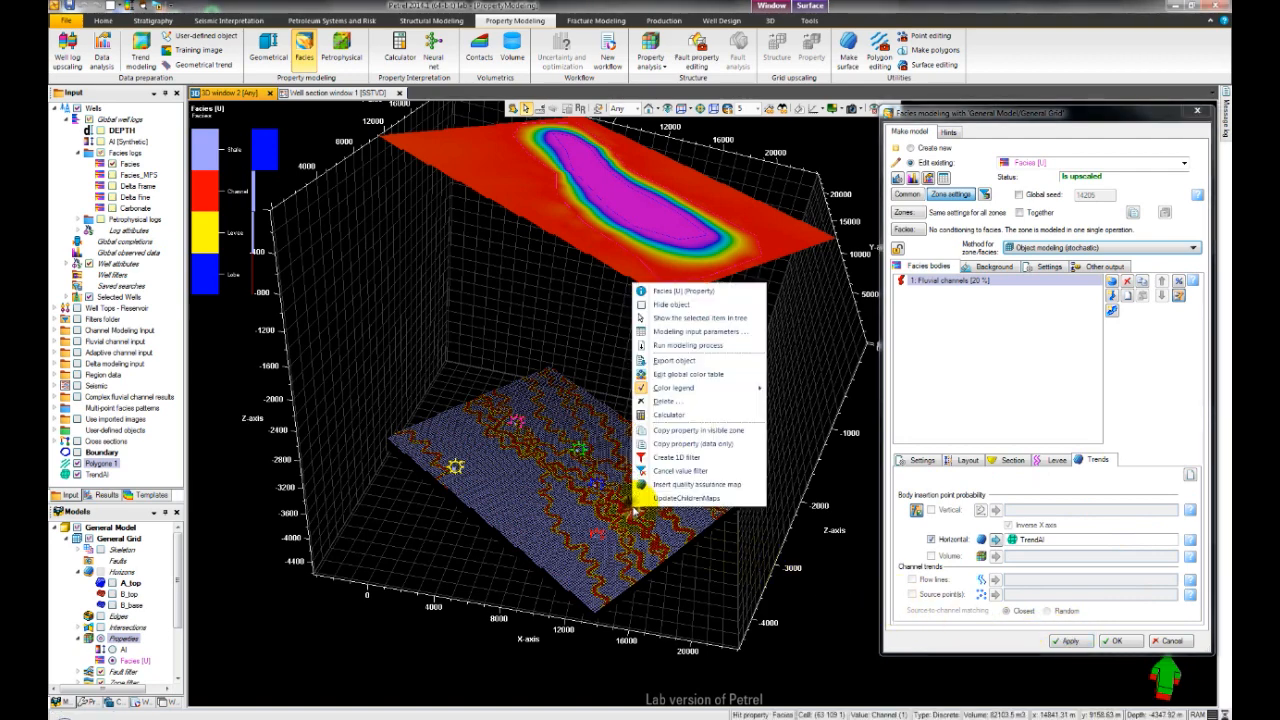
{"action": "left_click", "coordinate": [720, 540]}
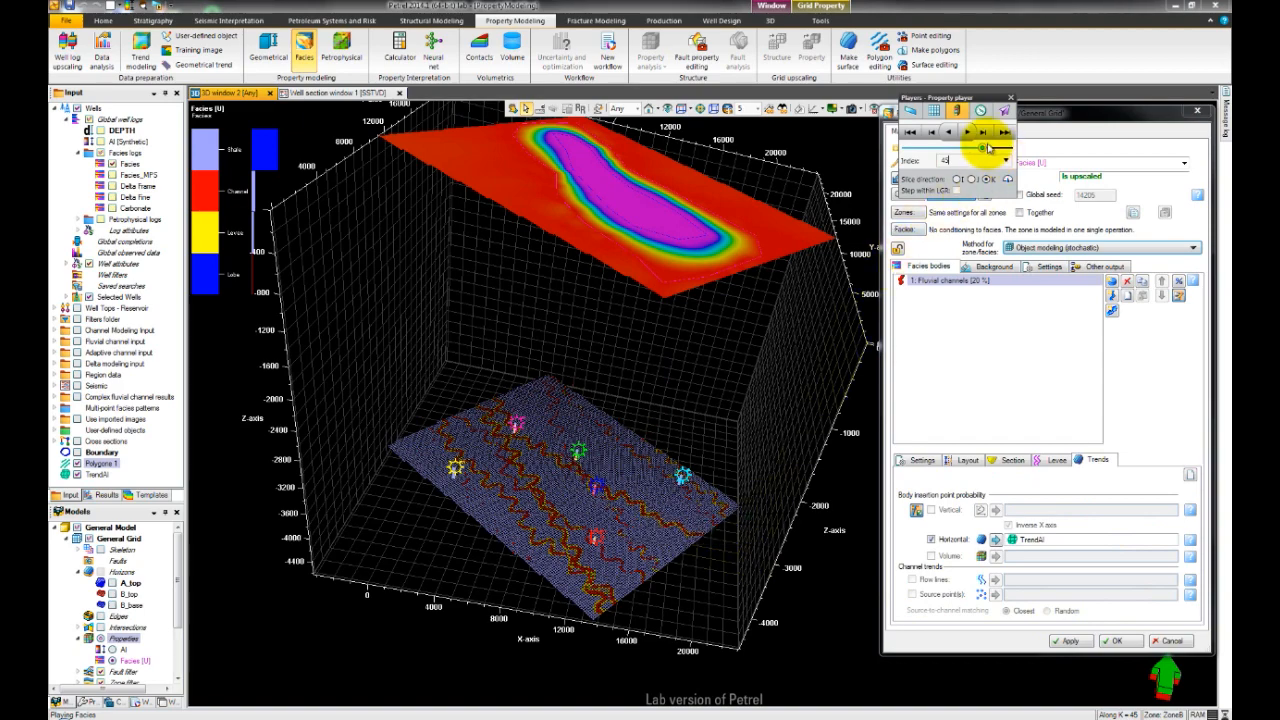
{"action": "left_click_drag", "start_coordinate": [985, 152], "coordinate": [941, 156]}
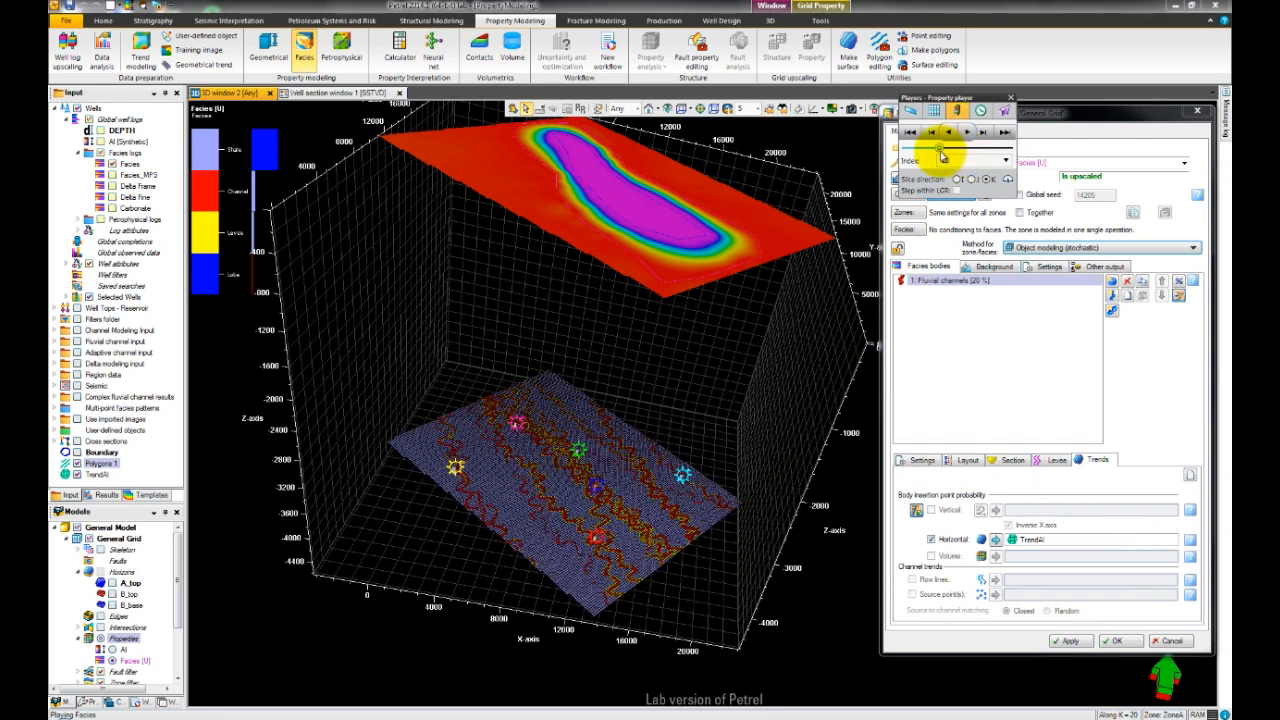
{"action": "left_click_drag", "start_coordinate": [941, 156], "coordinate": [941, 156]}
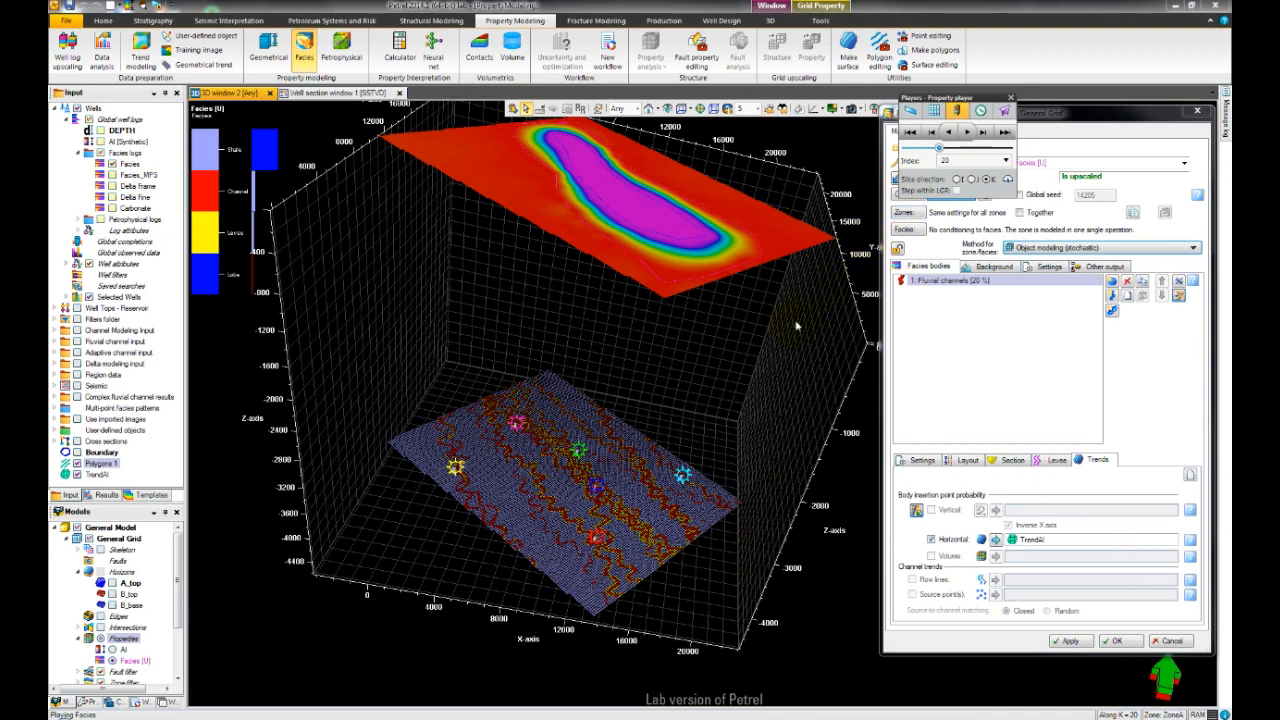
- Review the discrete statistics of Facies [U], widening the settings dialog to compare the entire property, upscaled cells and well logs
{"action": "left_click", "coordinate": [657, 481]}
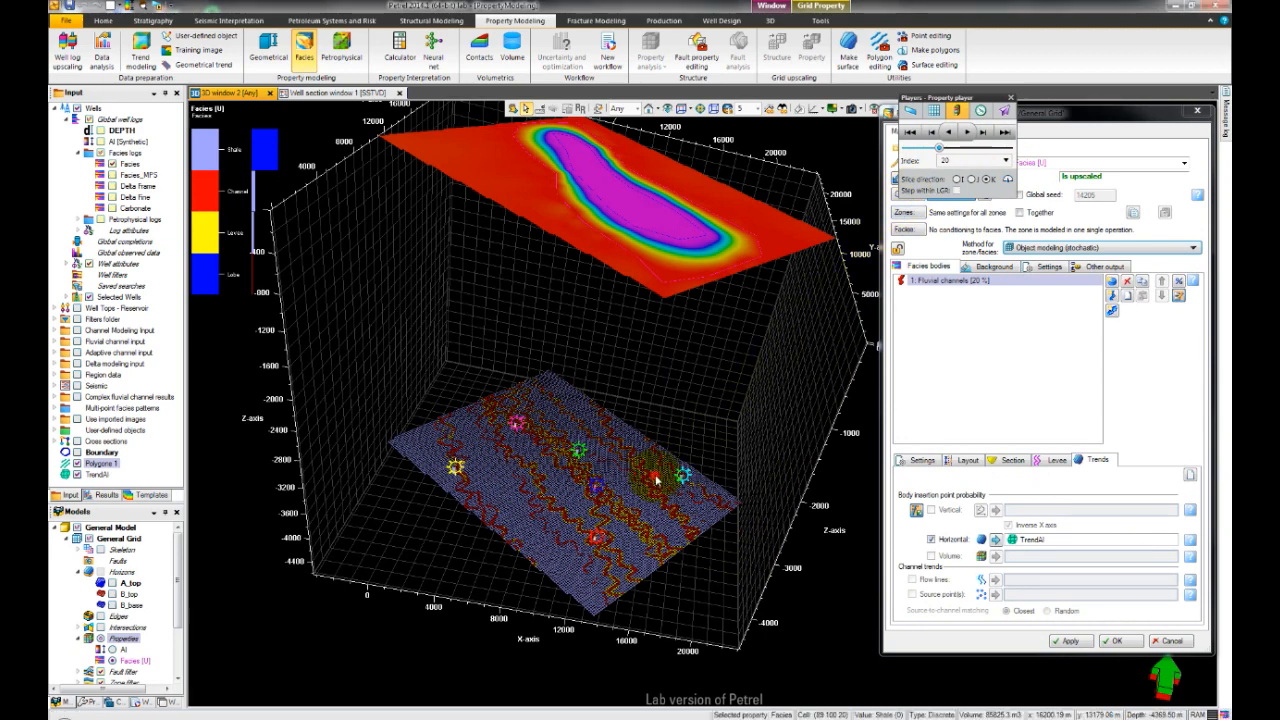
{"action": "left_click", "coordinate": [815, 20]}
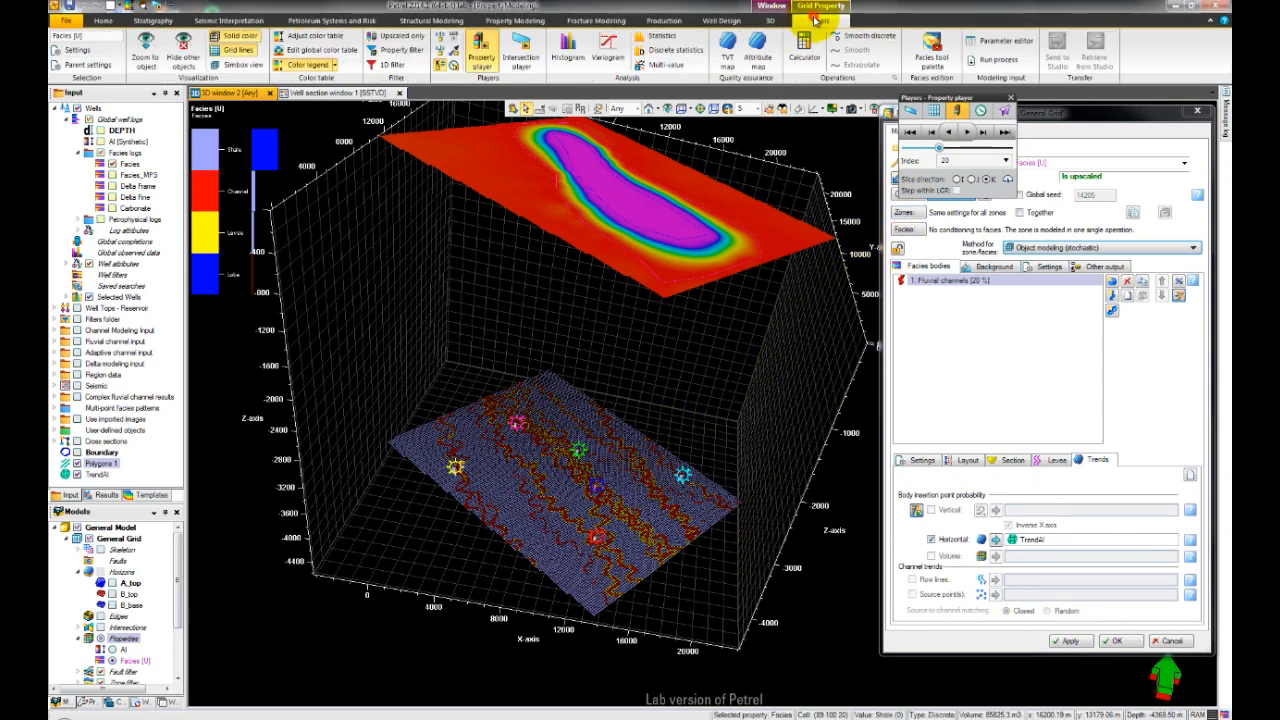
{"action": "left_click", "coordinate": [688, 48]}
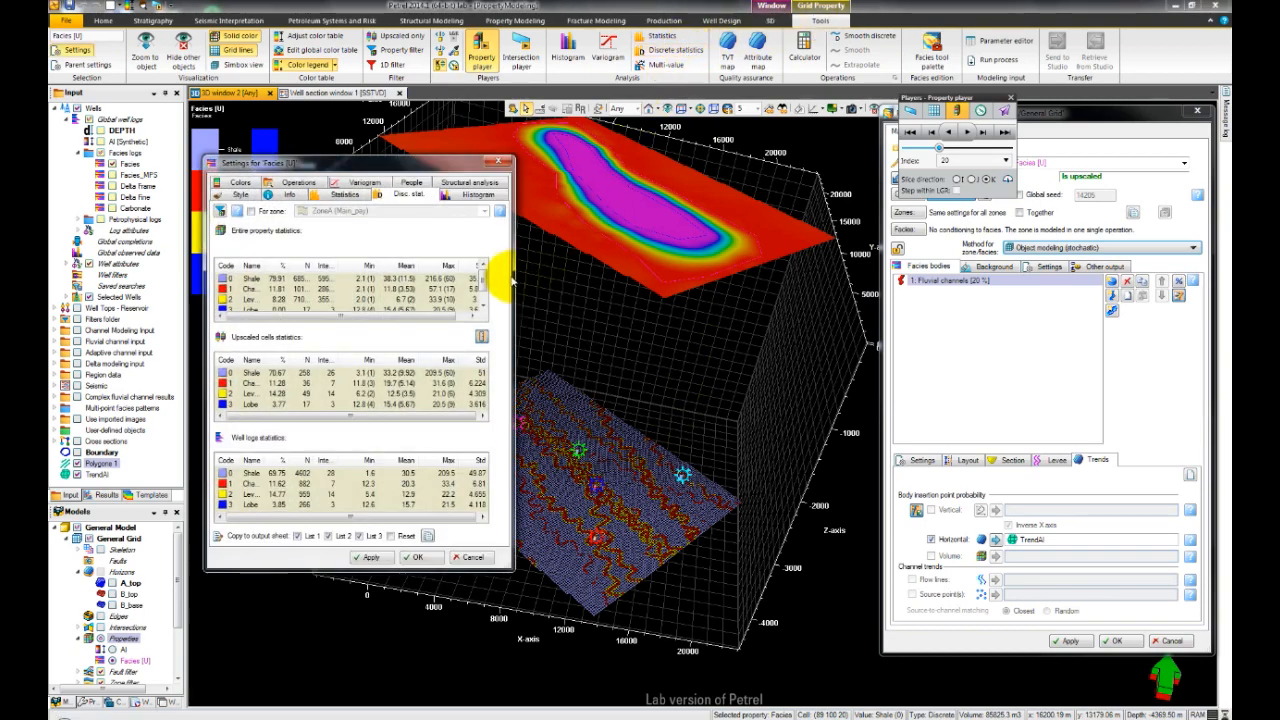
{"action": "left_click_drag", "start_coordinate": [510, 278], "coordinate": [845, 280]}
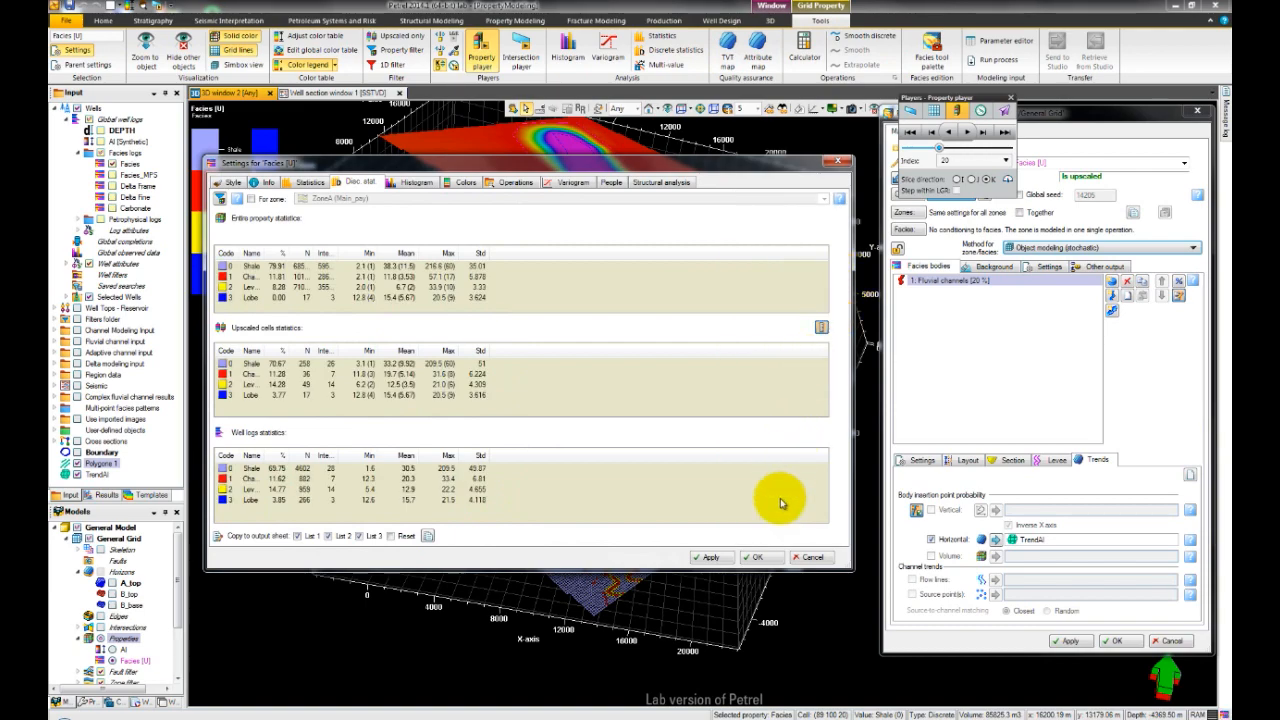
{"action": "left_click", "coordinate": [766, 557]}
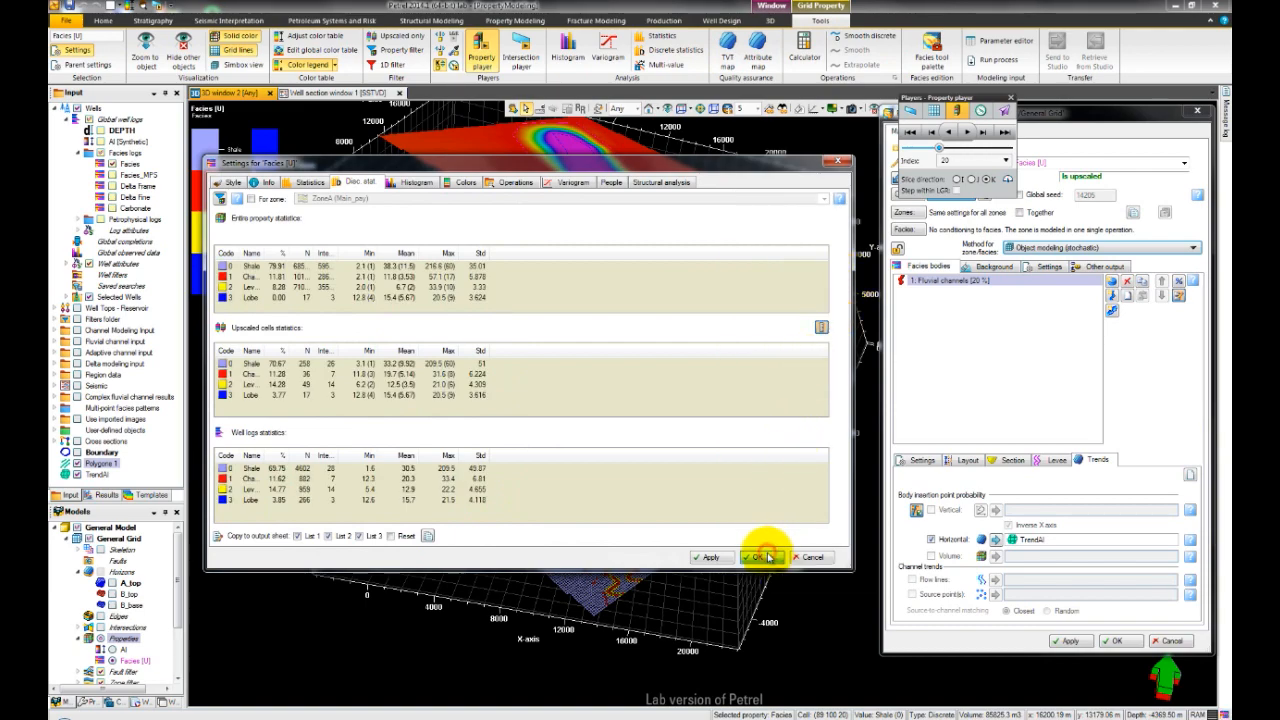